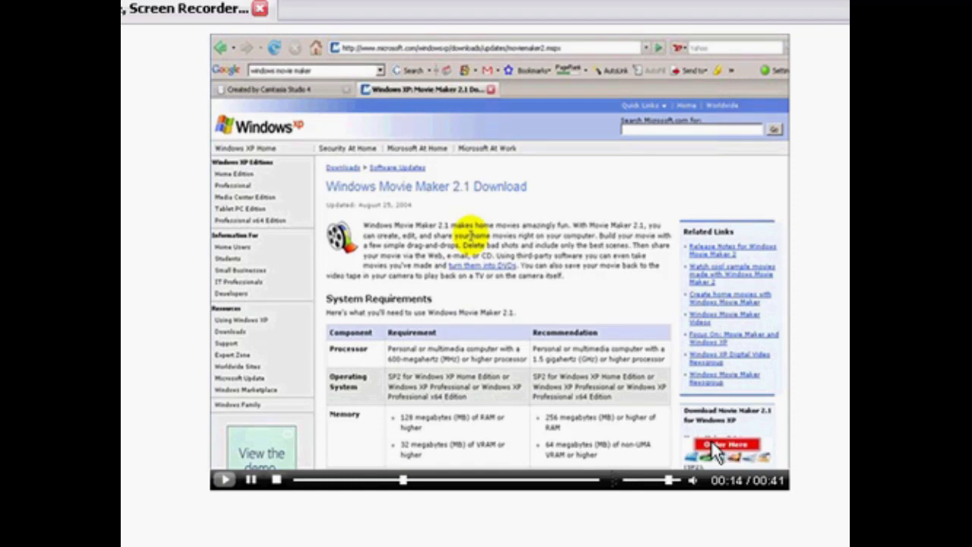
left_click(713, 447)
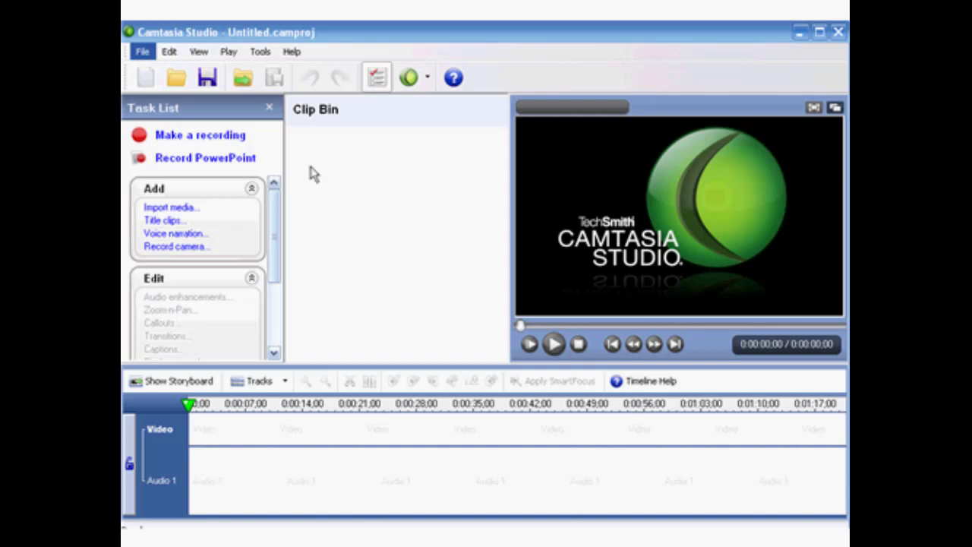
key("Left")
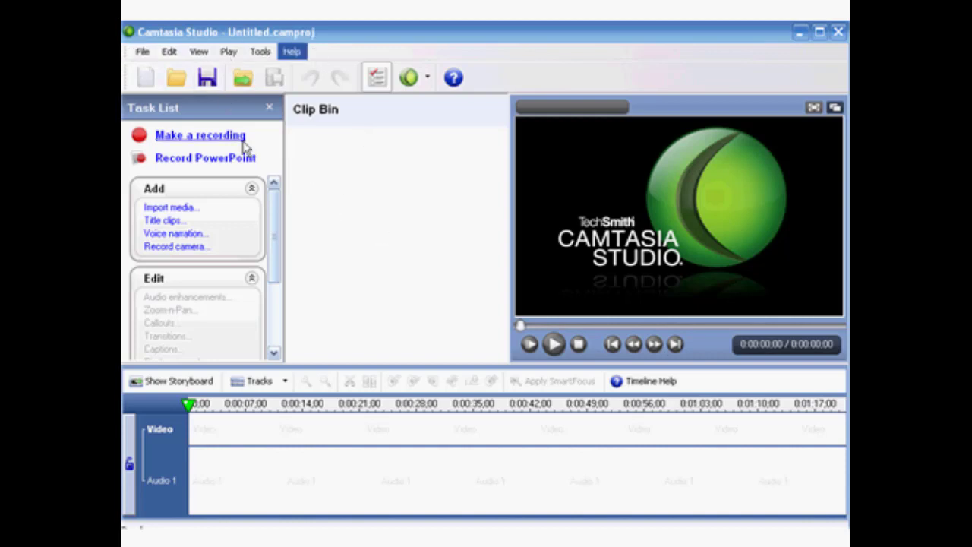
Import 2cEditAvi.avi, place it at the start of the timeline and accept the Web project preset of 640 x 480
left_click(180, 210)
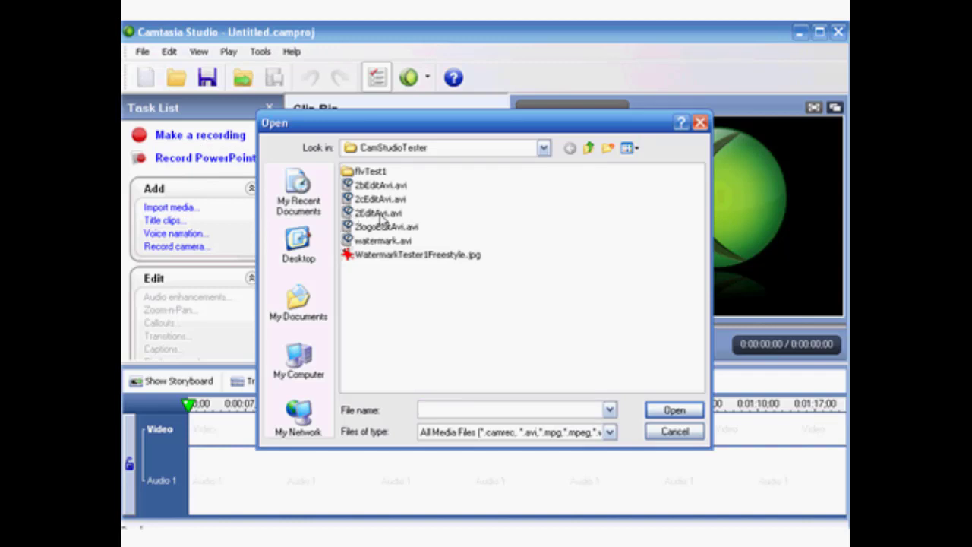
double_click(360, 199)
left_click_drag(363, 214, 341, 441)
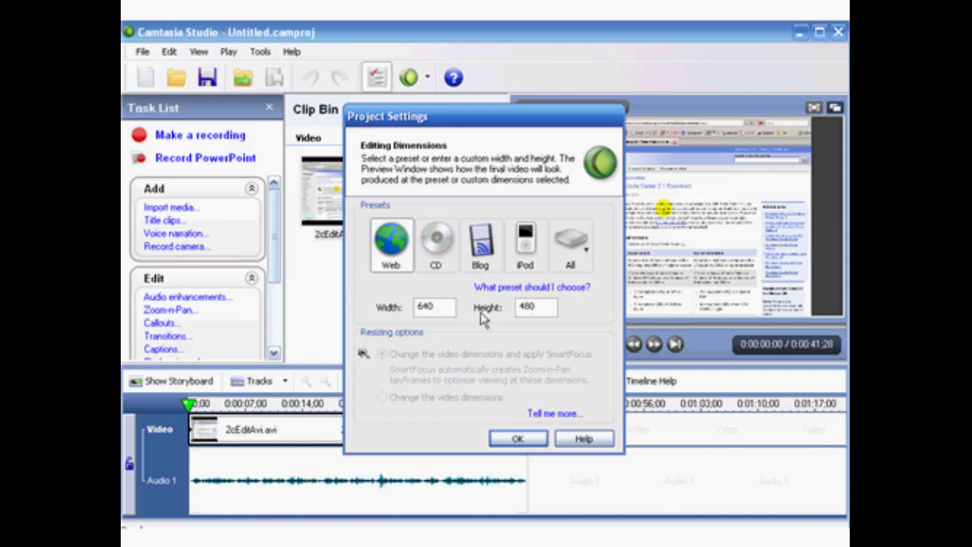
left_click(519, 439)
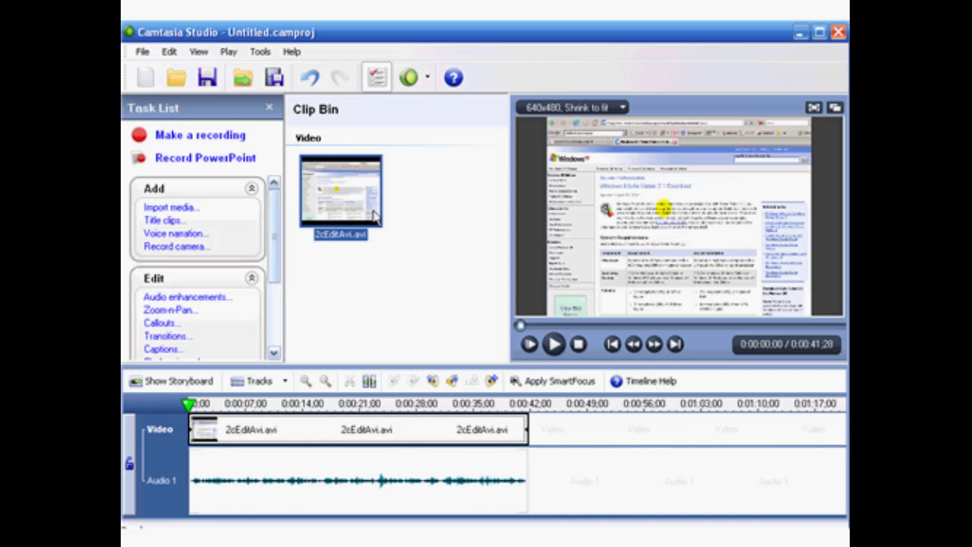
Switch to GIMP, dismiss the startup tip and start a new image sized 250 x 100 pixels
mouse_move(374, 215)
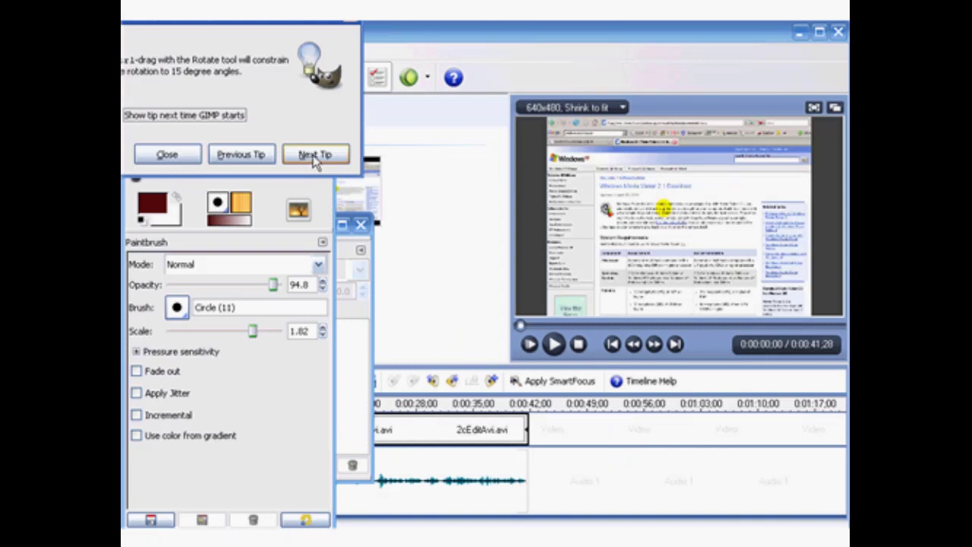
left_click(165, 156)
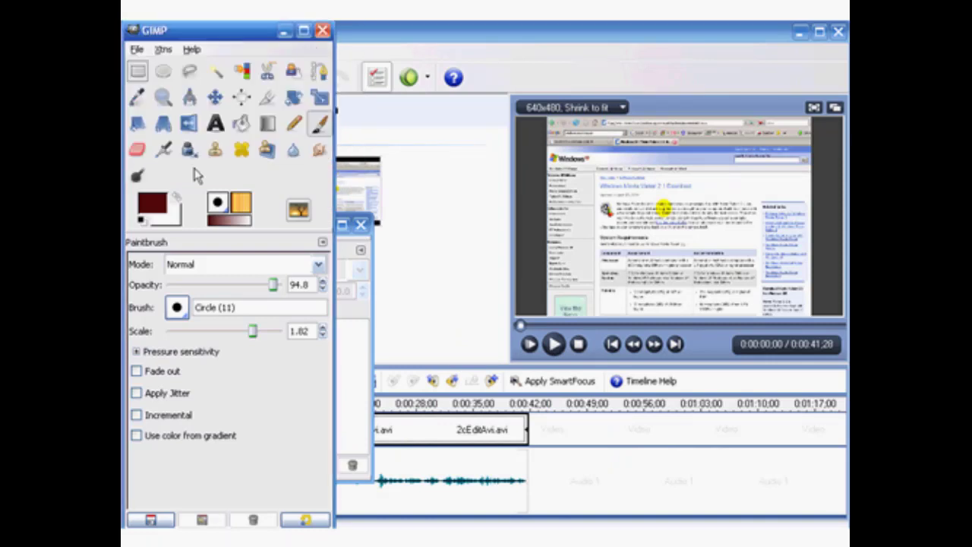
left_click(146, 68)
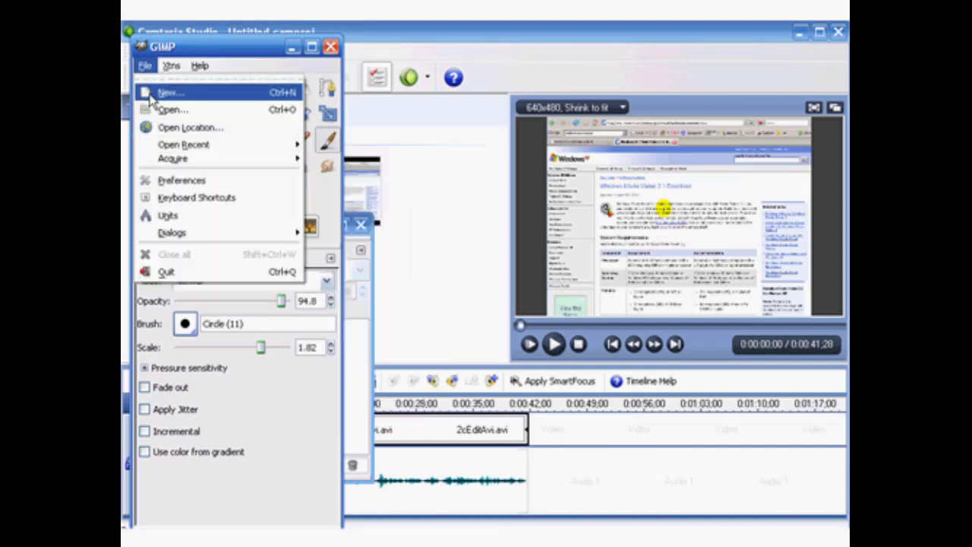
left_click(151, 97)
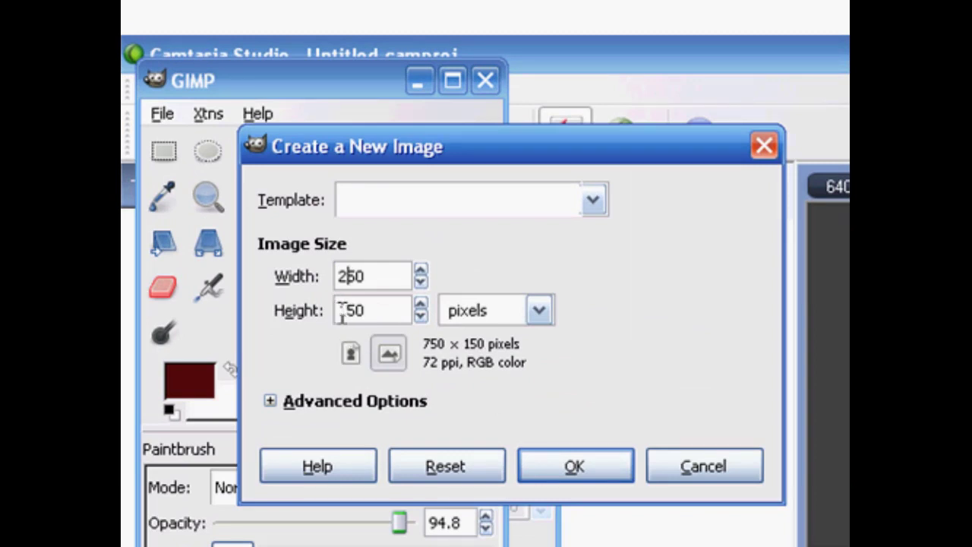
left_click_drag(344, 311, 370, 315)
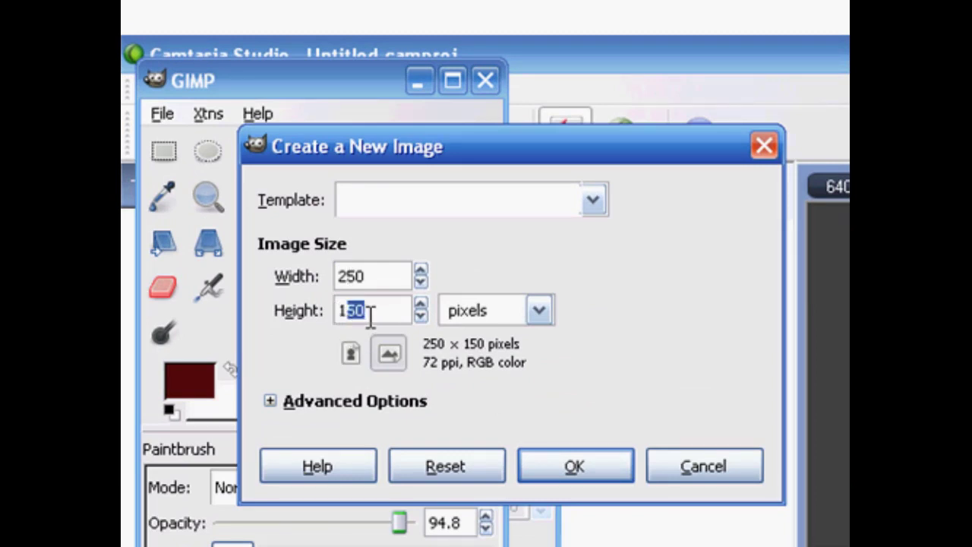
type("0")
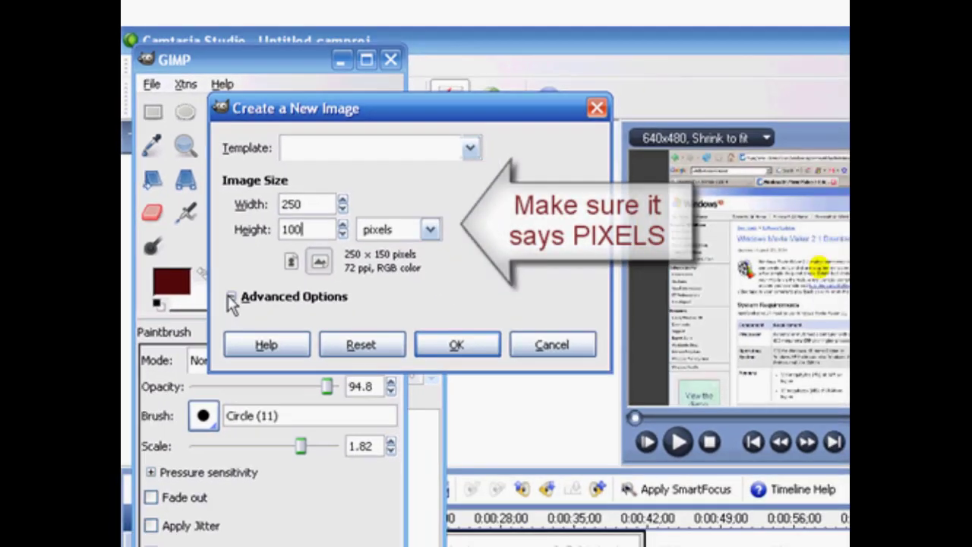
Set the new image's advanced fill option to Transparency and create the image
left_click(298, 403)
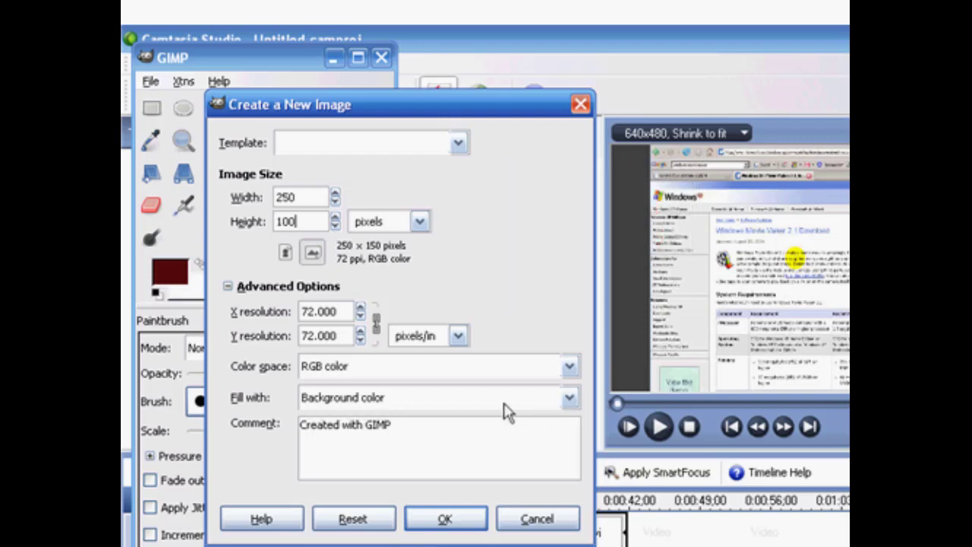
left_click(568, 400)
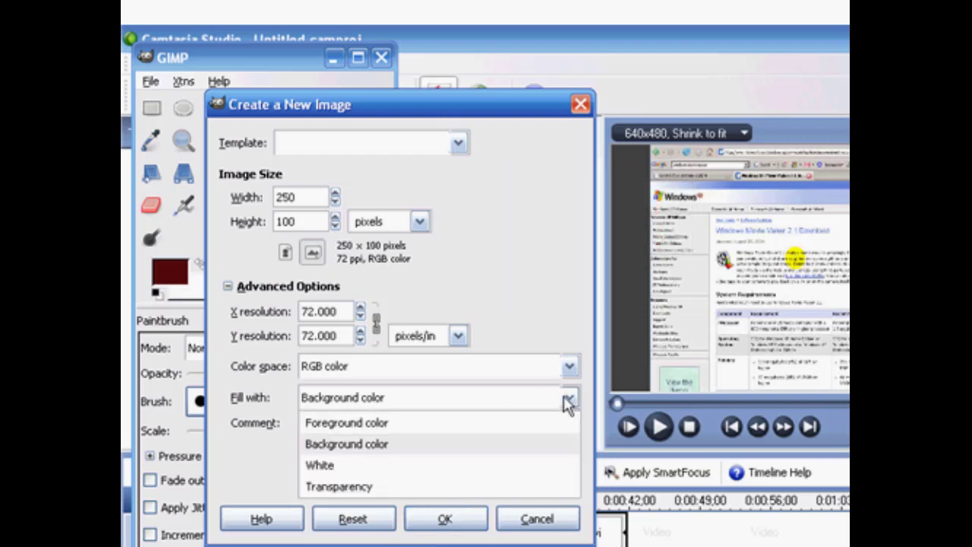
left_click(483, 490)
left_click(445, 521)
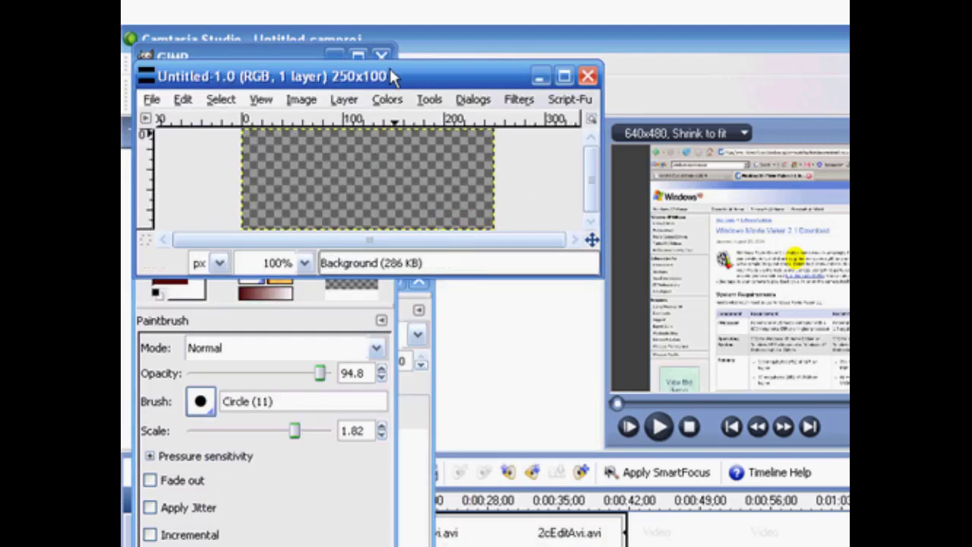
Move the image window beside the toolbox, then show the Layers dialog and place it below the image
left_click_drag(390, 70, 676, 63)
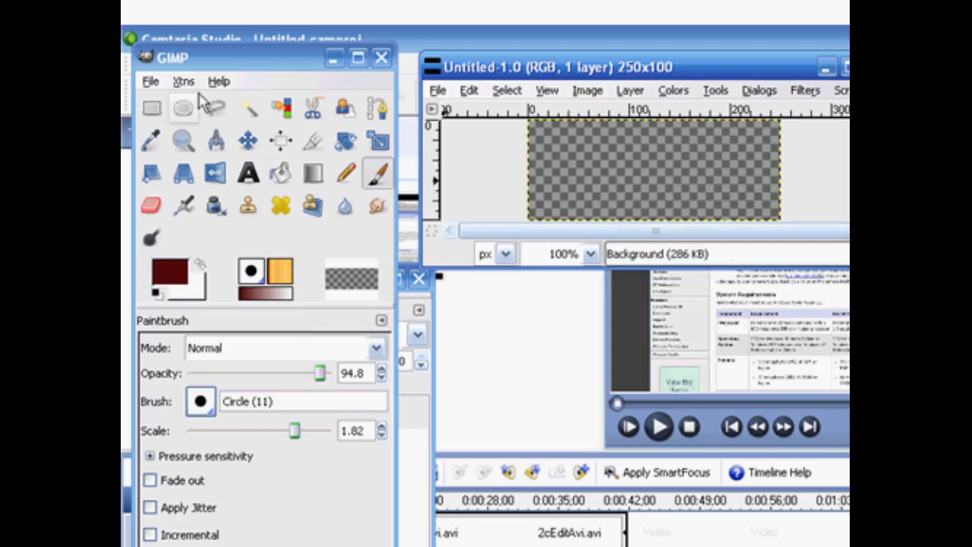
left_click(151, 82)
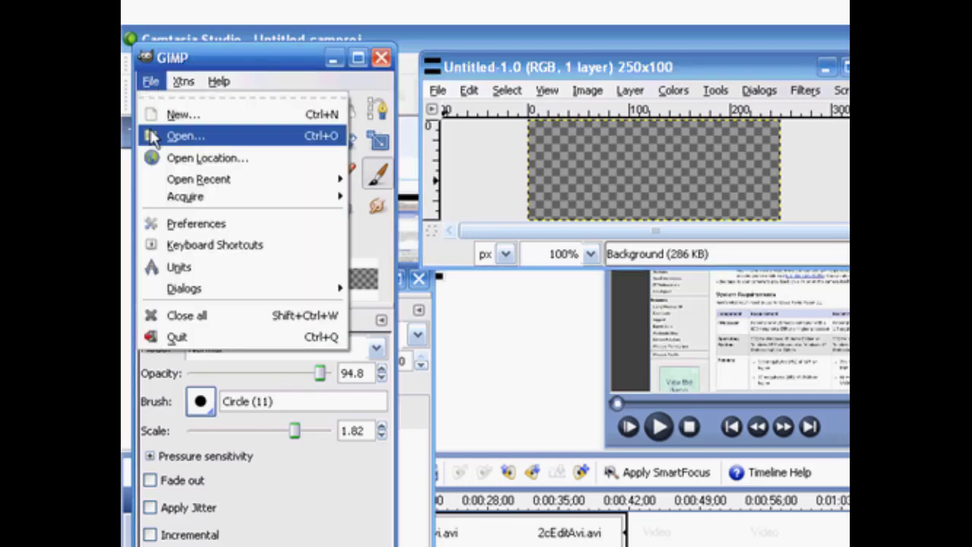
mouse_move(213, 291)
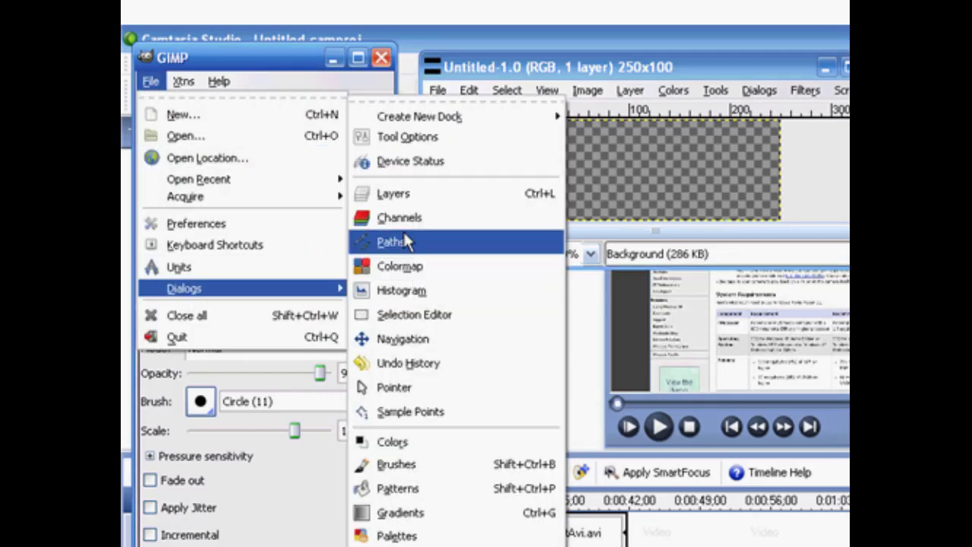
left_click(400, 196)
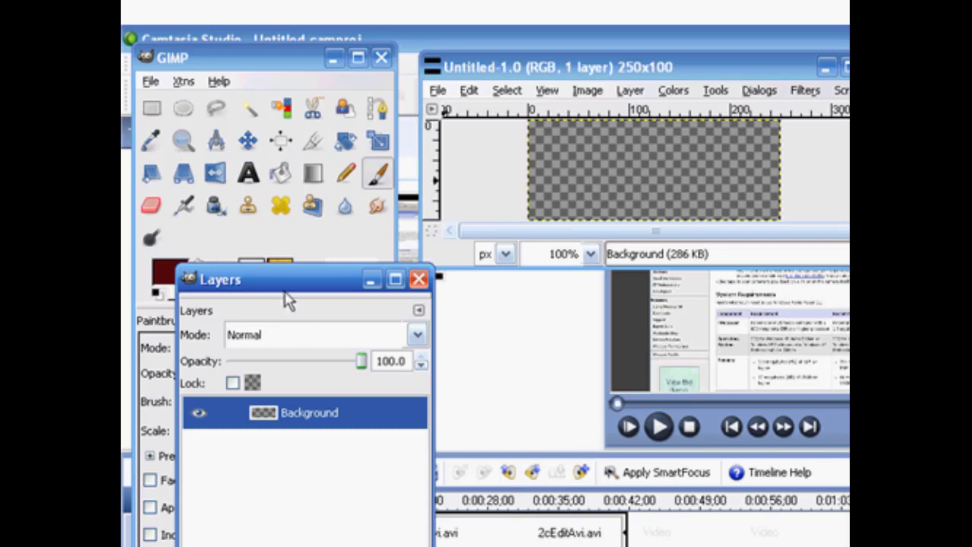
mouse_move(288, 282)
left_mouse_down()
mouse_move(297, 311)
mouse_move(523, 340)
left_mouse_up()
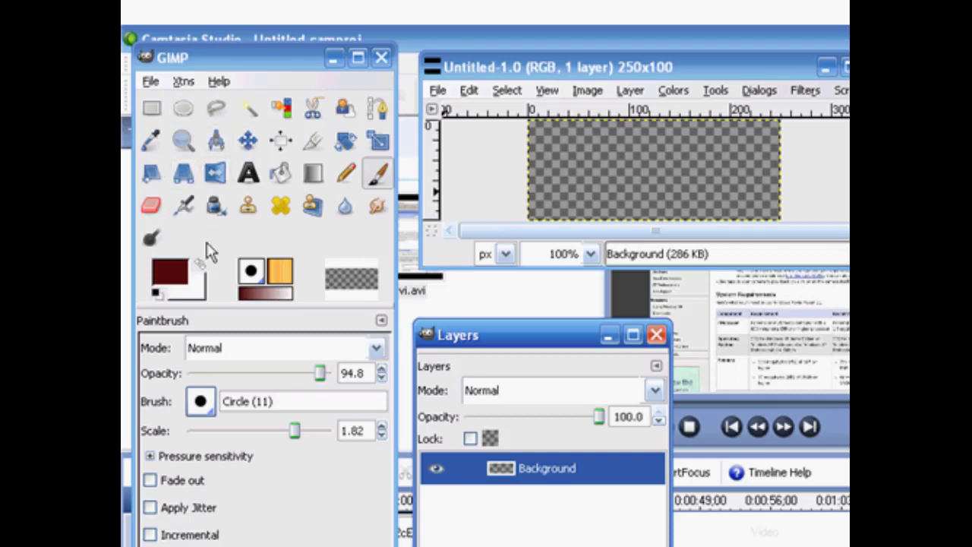
Add a new 250 x 100 px layer and draw a rectangular selection about 175 x 29 px in the image's upper part
left_click(152, 109)
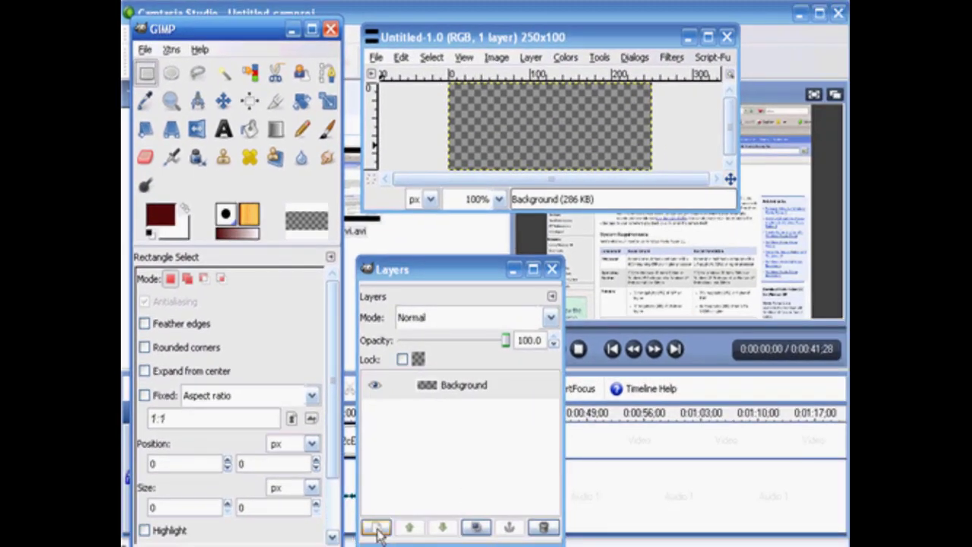
left_click(376, 530)
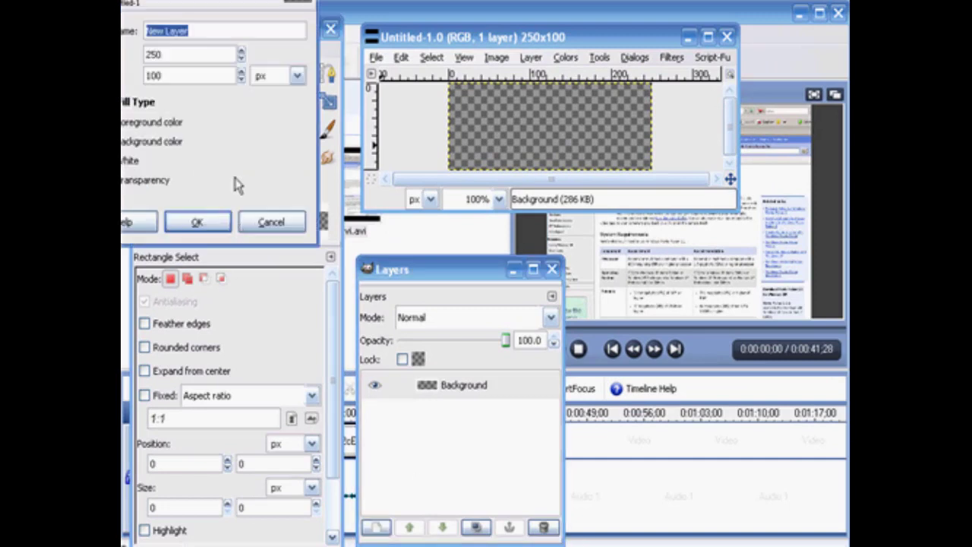
left_click(196, 222)
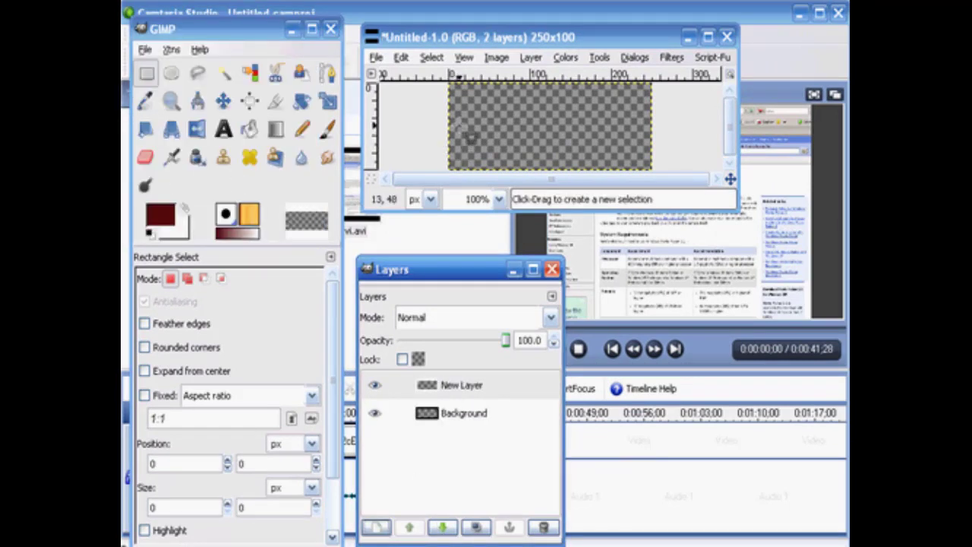
left_click(486, 391)
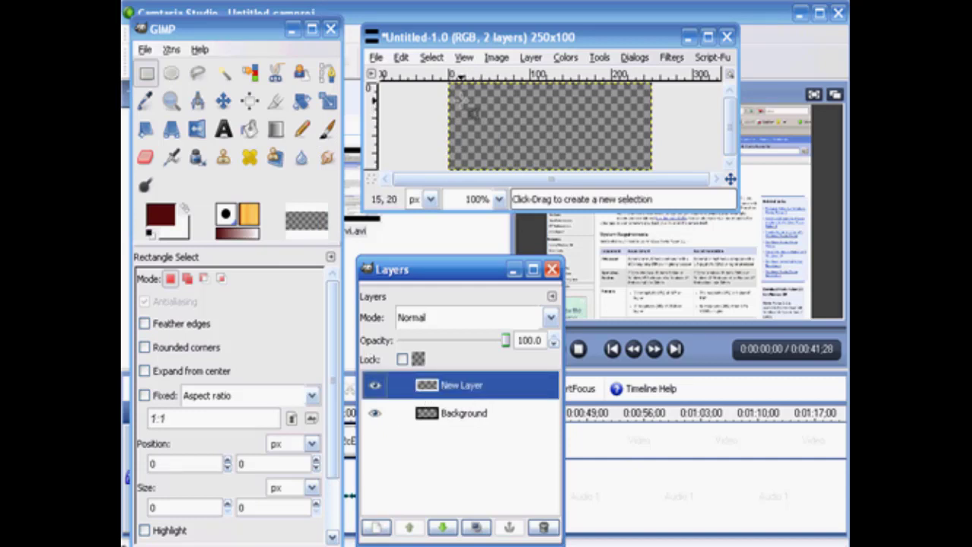
left_click_drag(461, 98, 592, 121)
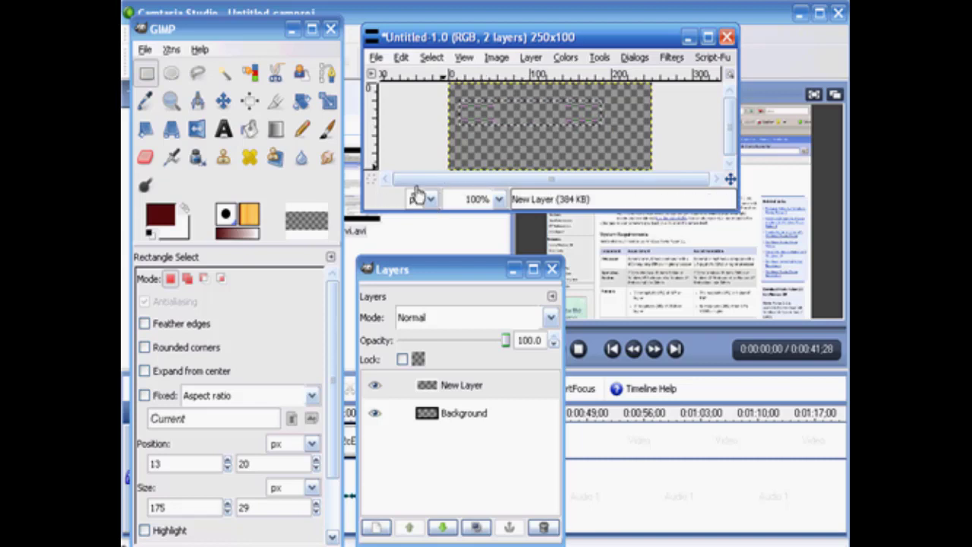
Set the foreground color to red (ef0505) and bucket-fill the rectangular selection with it
left_click(159, 219)
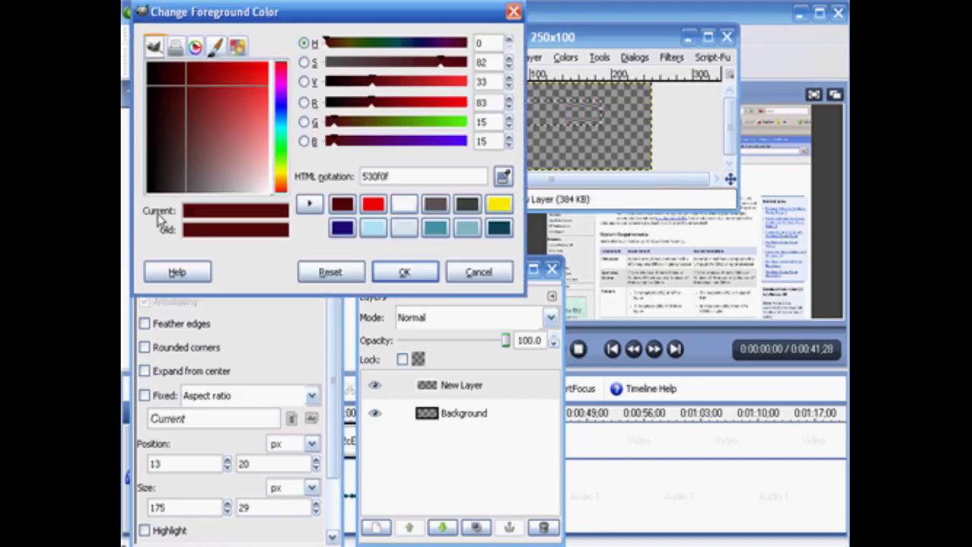
left_click(259, 74)
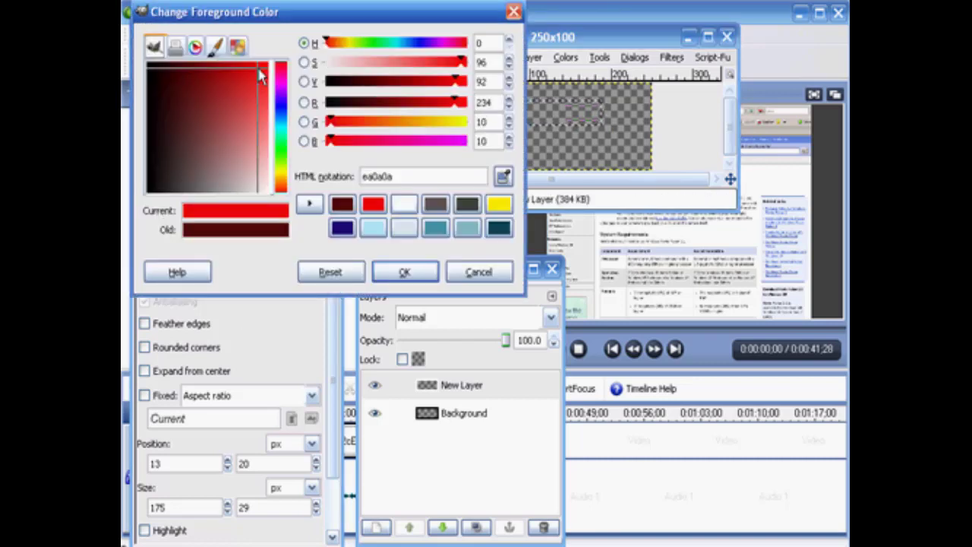
left_click(375, 209)
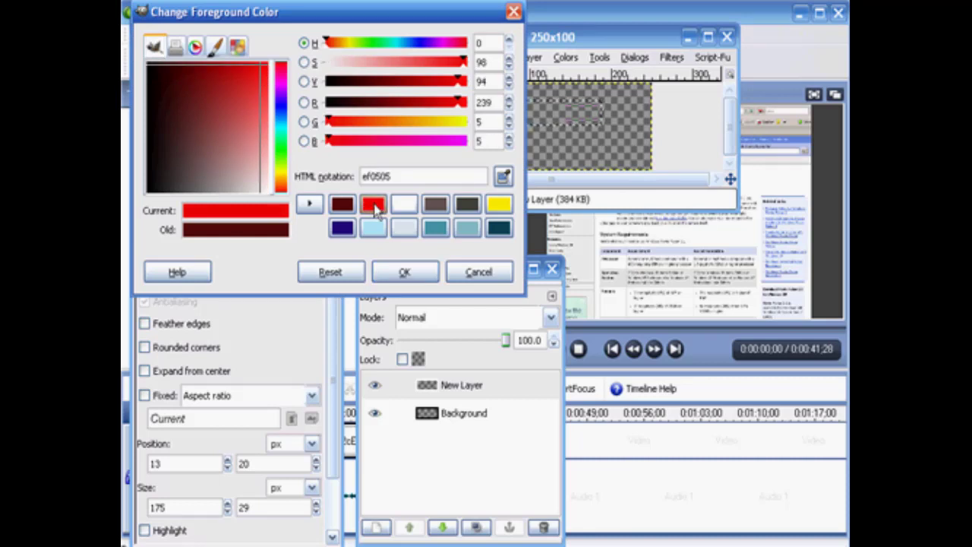
left_click(407, 273)
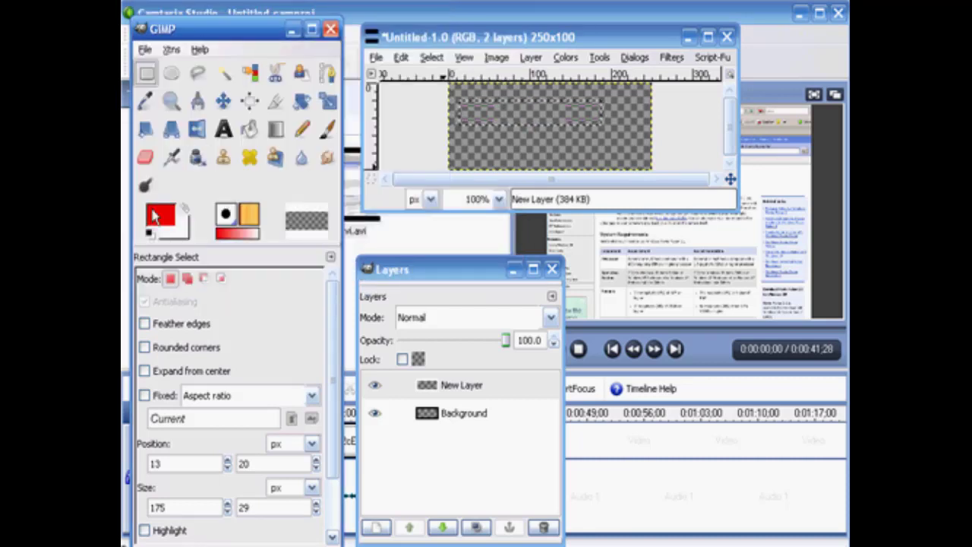
left_click(249, 129)
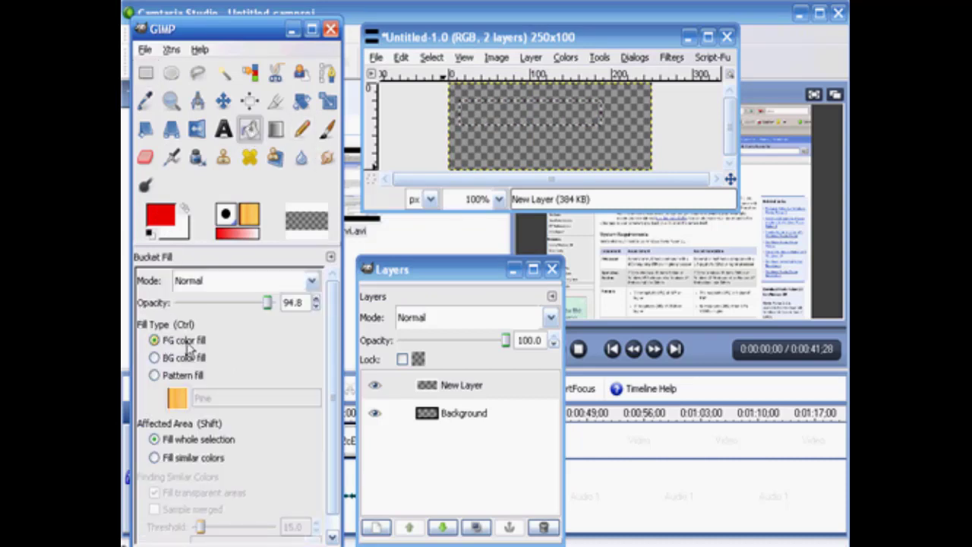
left_click(496, 114)
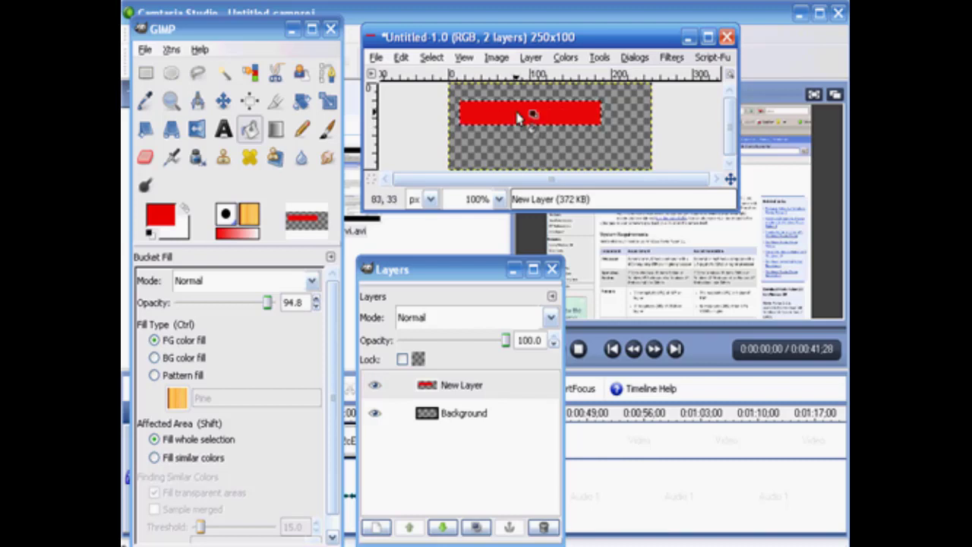
Duplicate the red rectangle's layer and grow the selection by 10 pixels
right_click(499, 397)
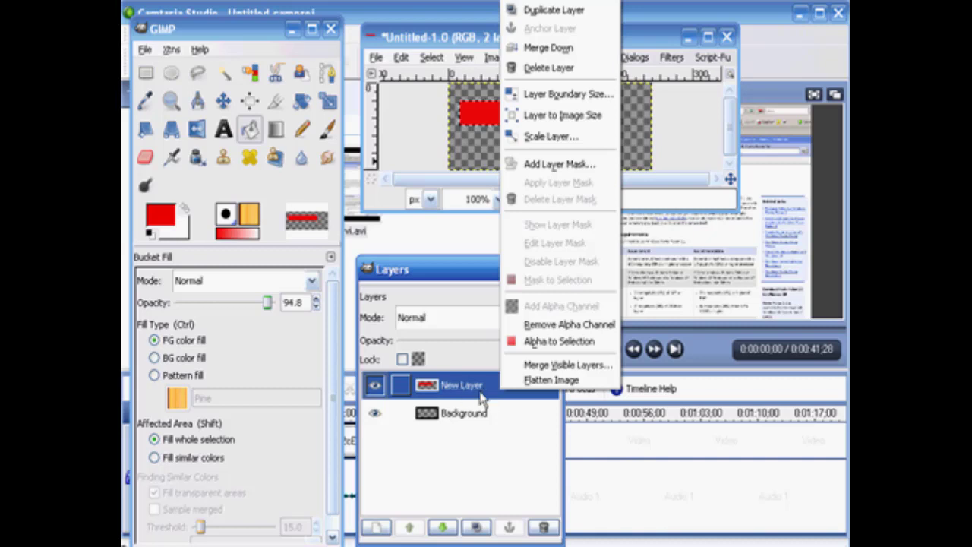
left_click(536, 10)
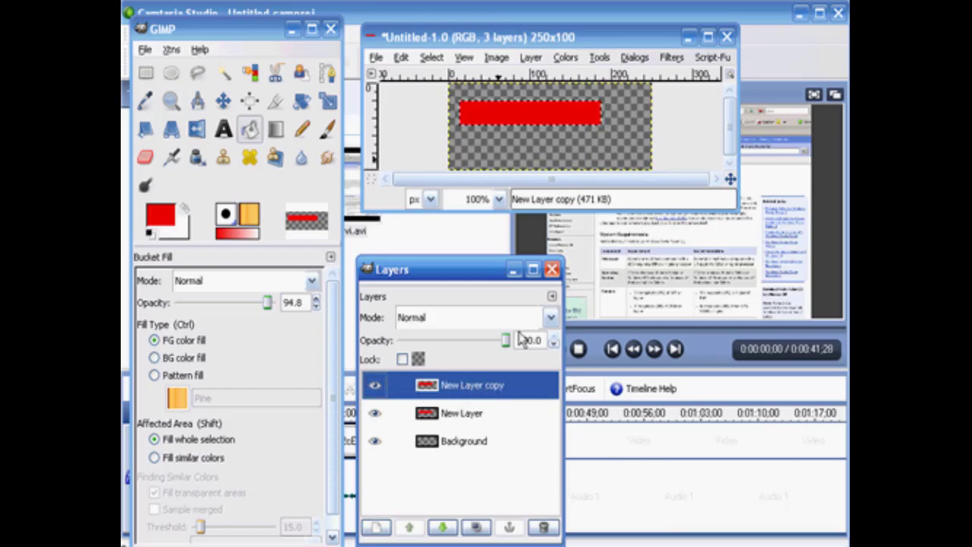
left_click(432, 59)
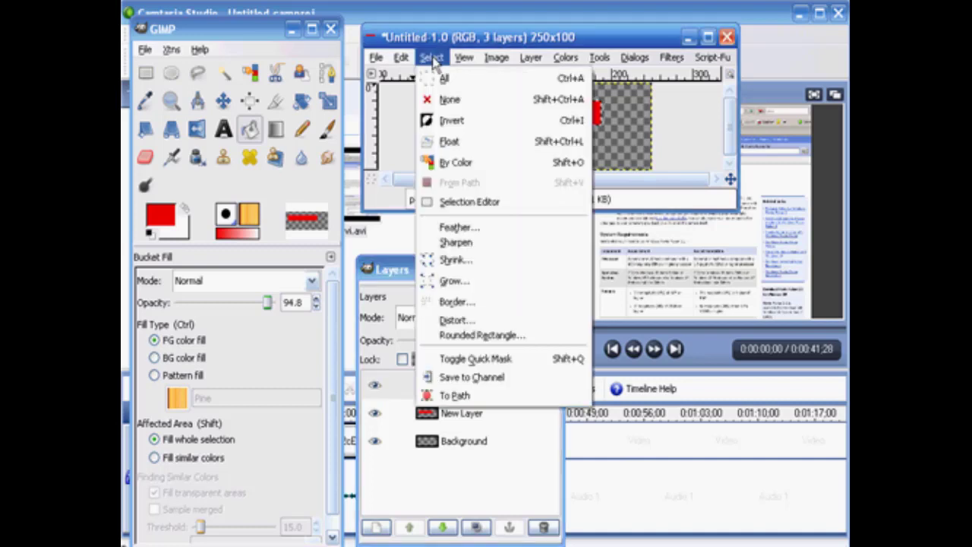
left_click(441, 281)
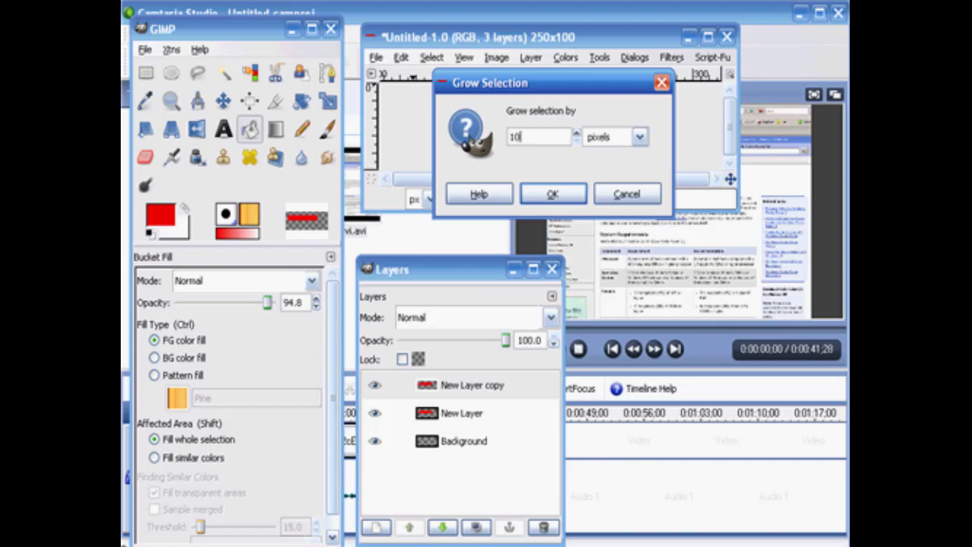
left_click(552, 195)
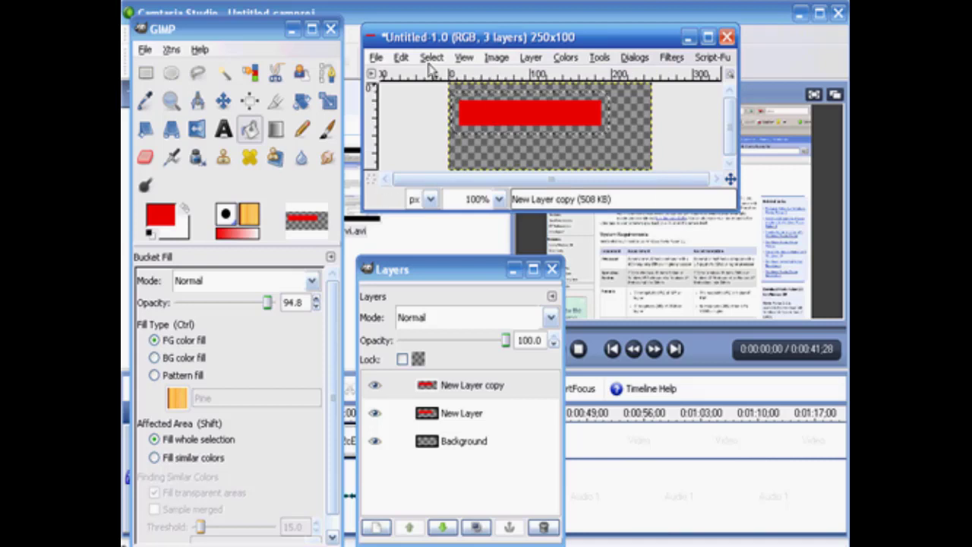
Undo the last selection growth and grow the selection around the red rectangle by 7 pixels instead
key("ctrl+shift+a")
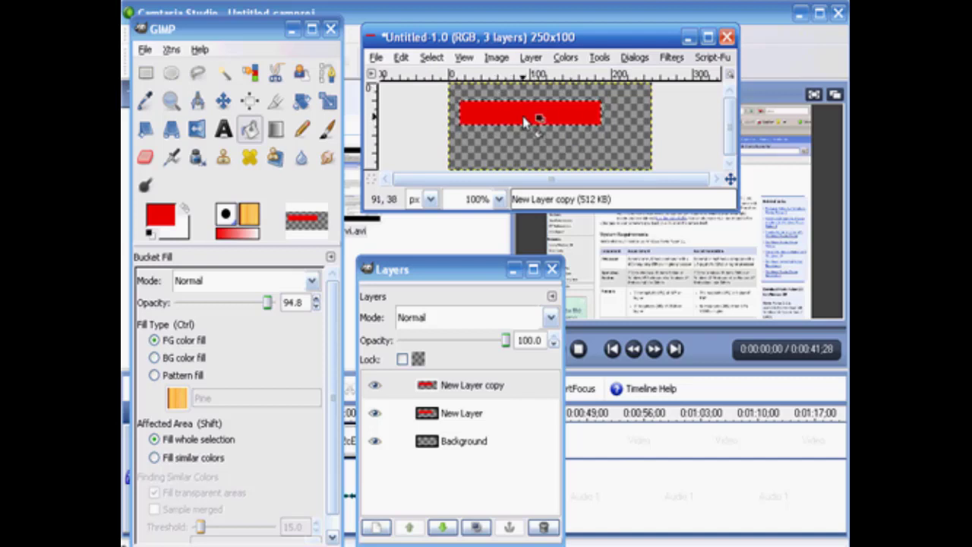
left_click(432, 59)
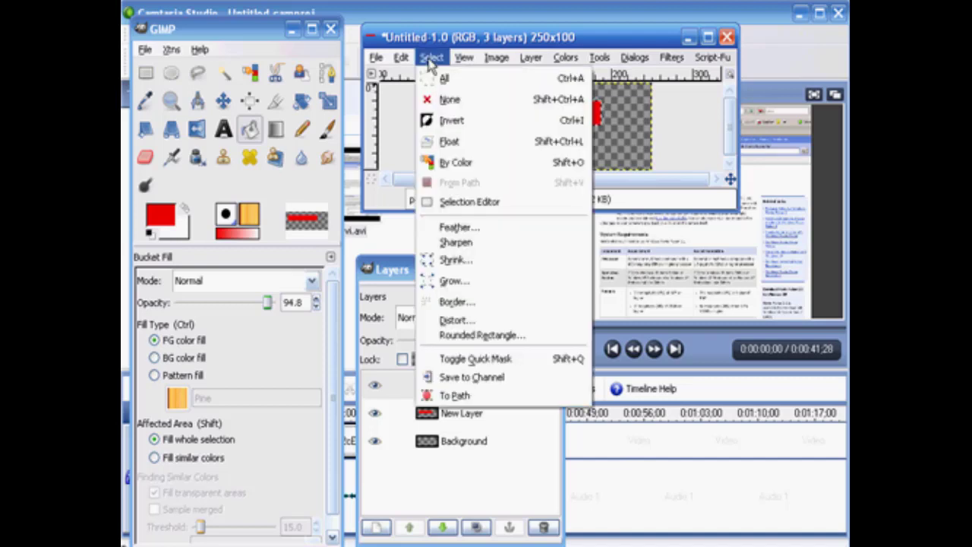
left_click(454, 281)
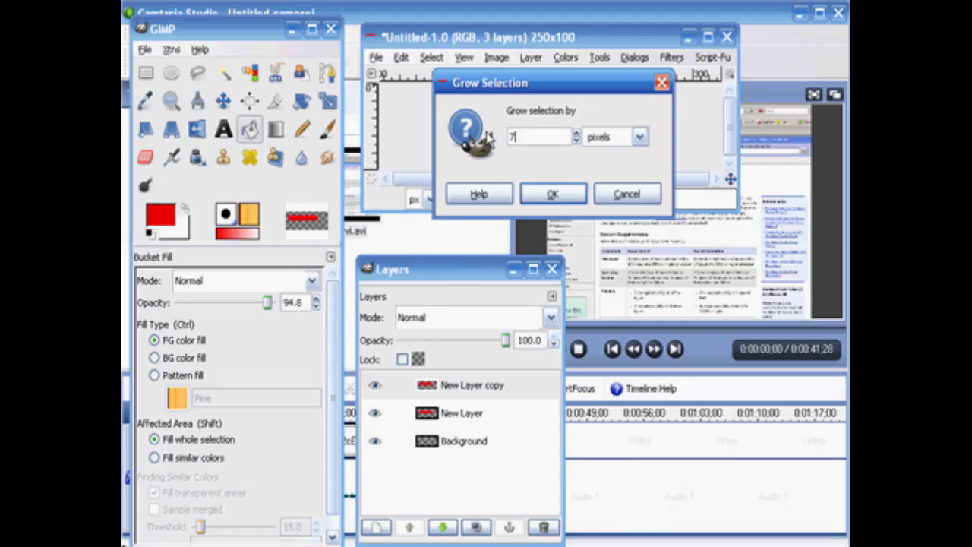
left_click(552, 194)
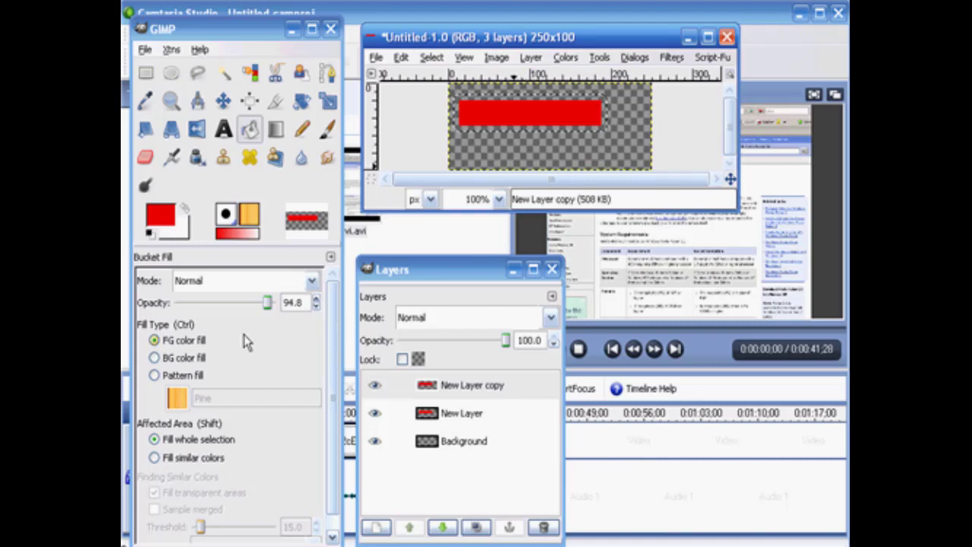
Set the foreground color to pale pink (c8a2a2) and bucket-fill the grown selection on the duplicate layer
left_click(161, 218)
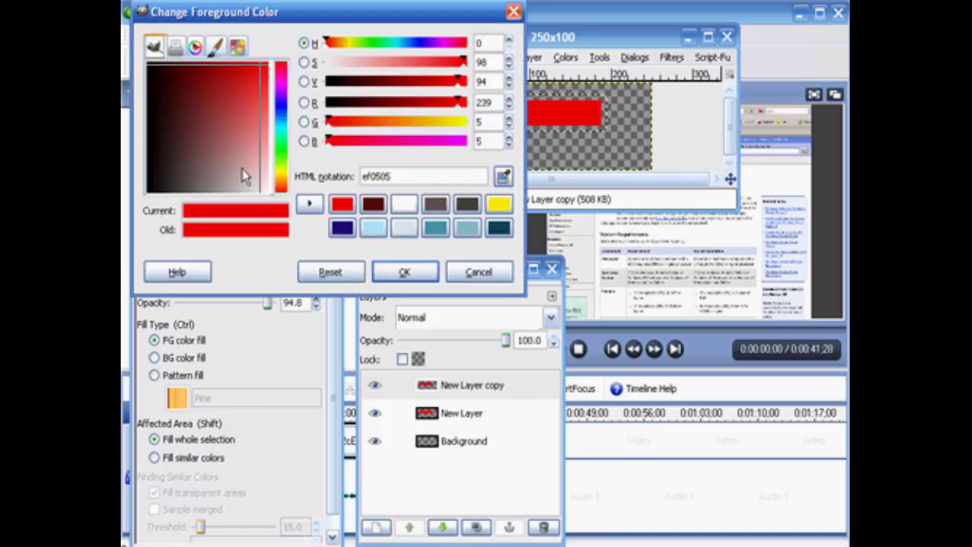
left_click(243, 175)
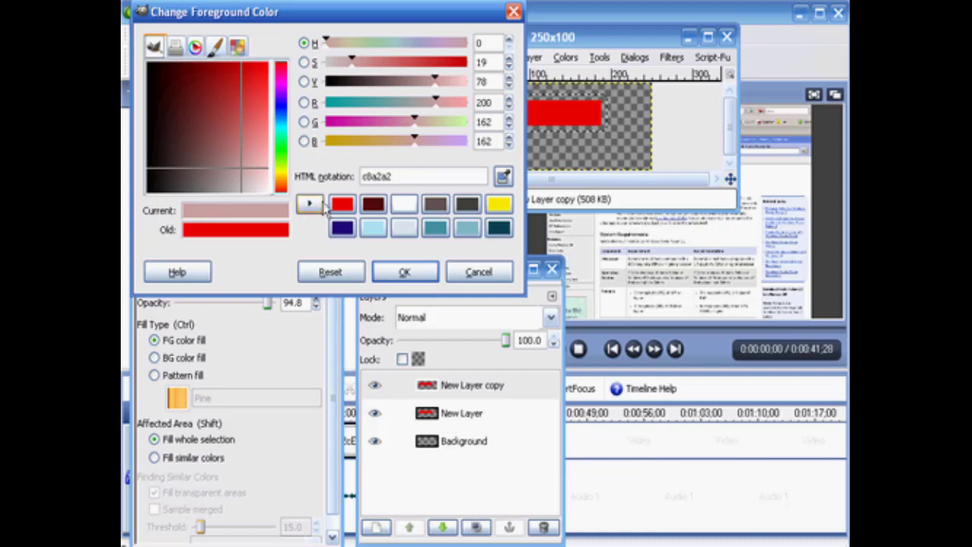
left_click(401, 274)
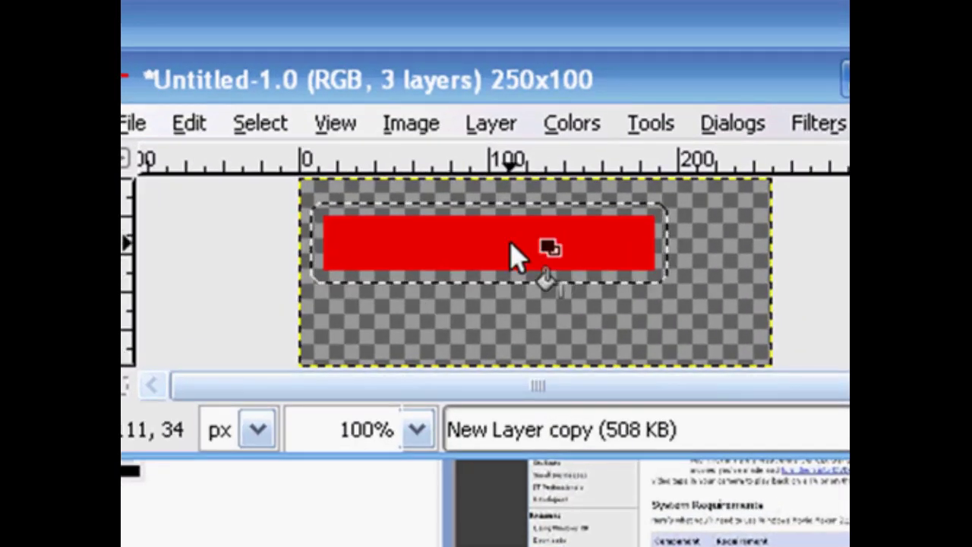
left_click(512, 247)
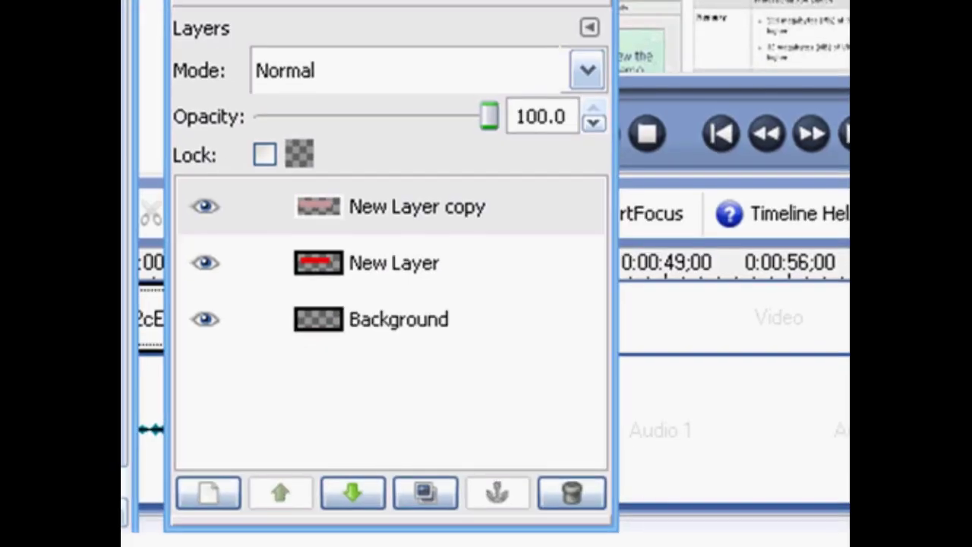
Raise the original red rectangle layer above its pink copy and keep it as the active layer
left_click(385, 264)
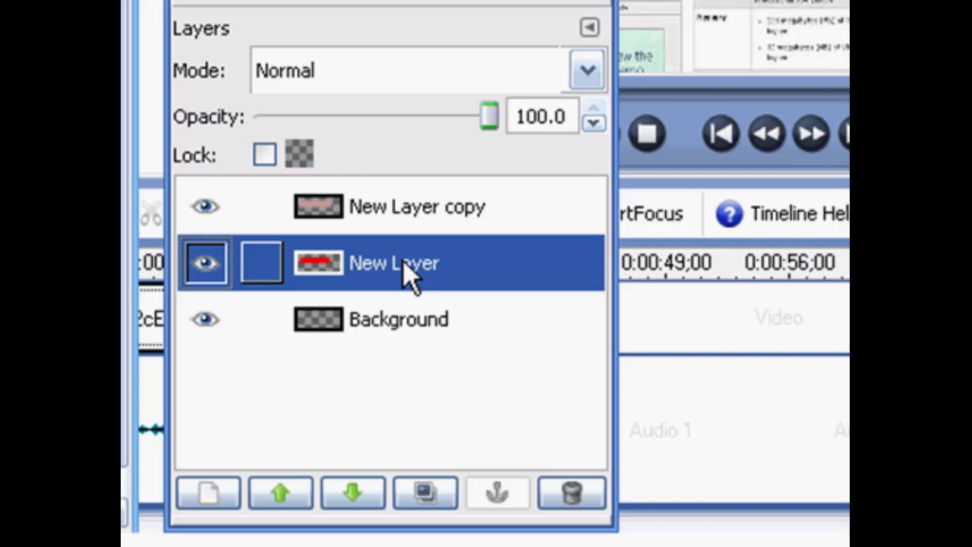
left_click(281, 494)
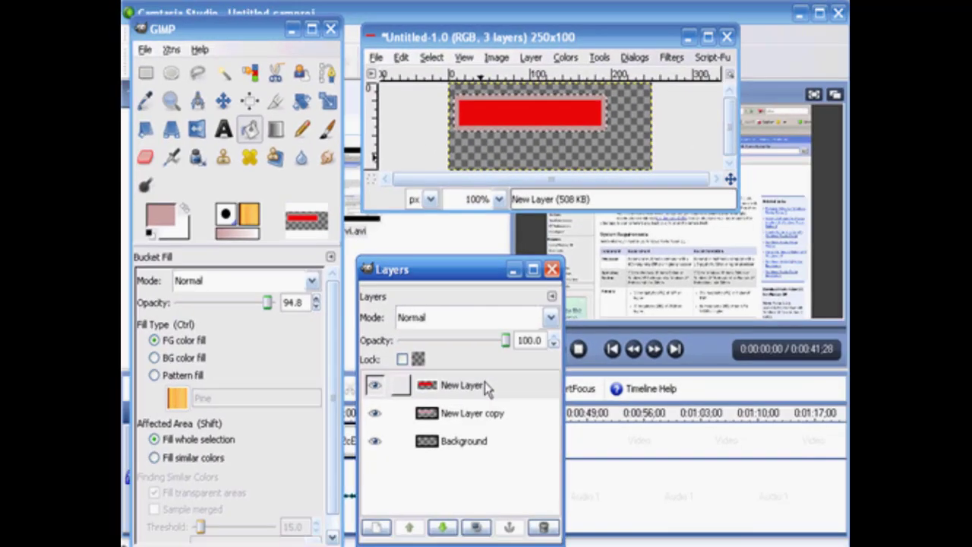
left_click(486, 388)
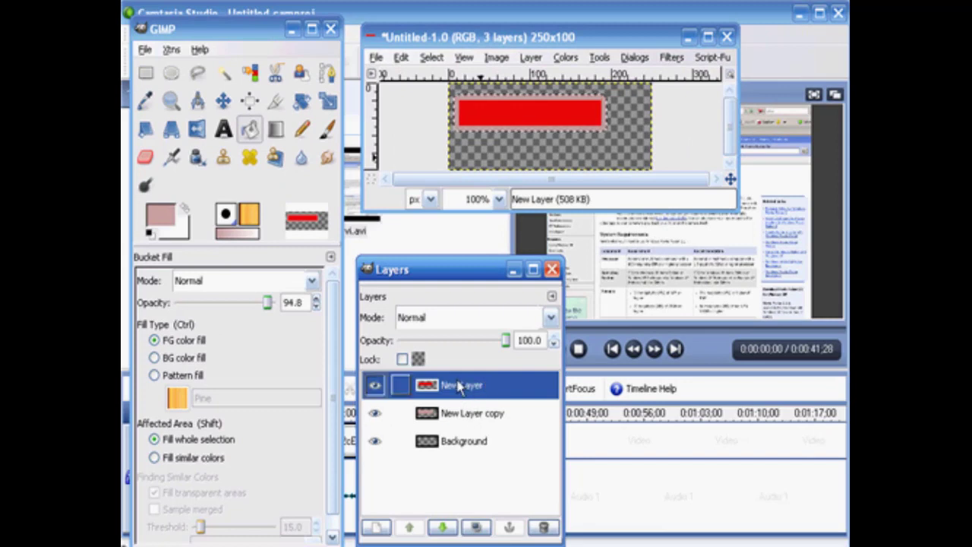
Add a transparent 250 x 100 px layer and place the text "Order Here" in Arial Black on the red rectangle
left_click(378, 527)
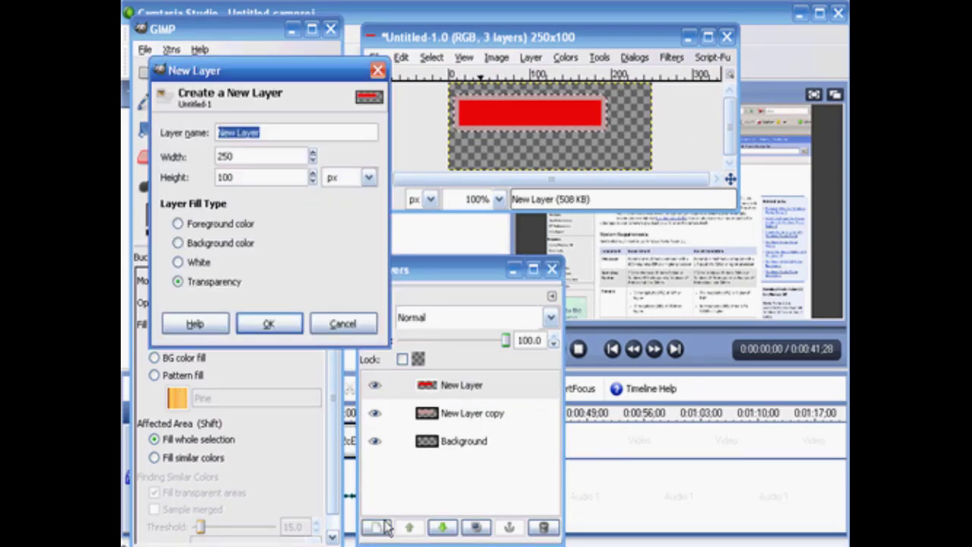
left_click(270, 325)
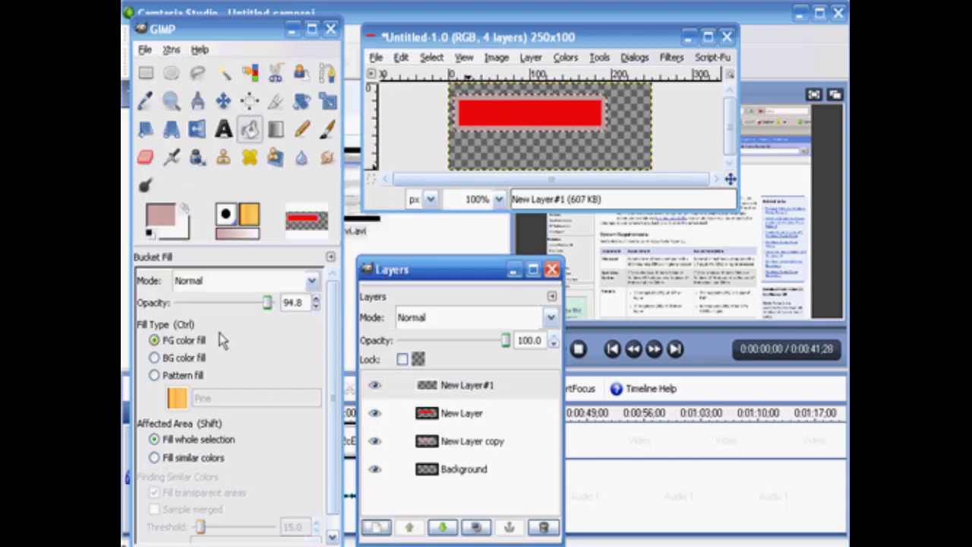
left_click(223, 129)
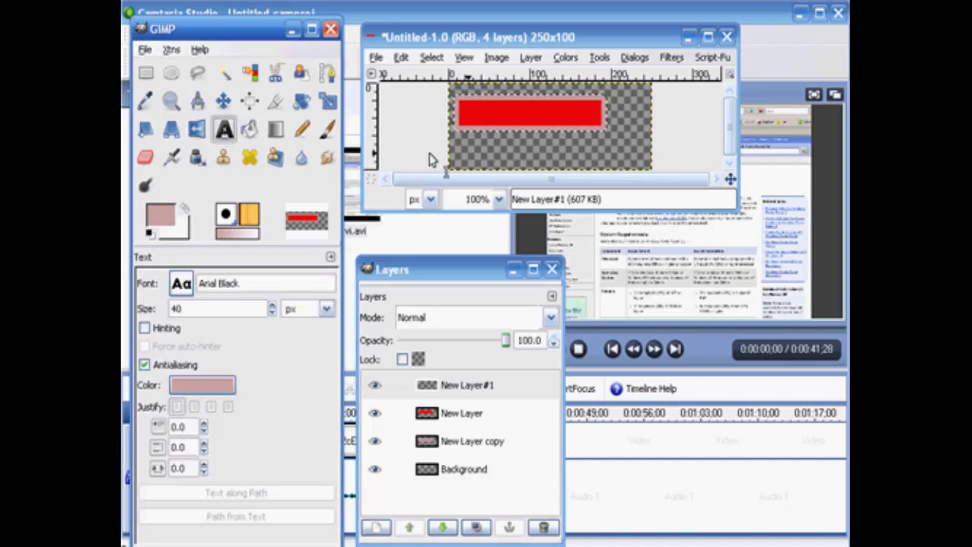
left_click(480, 116)
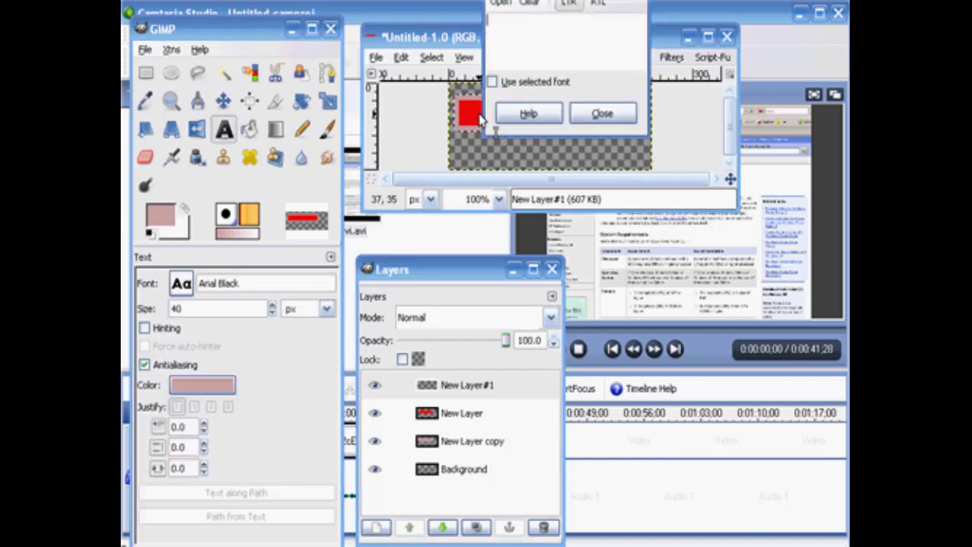
type("Order ")
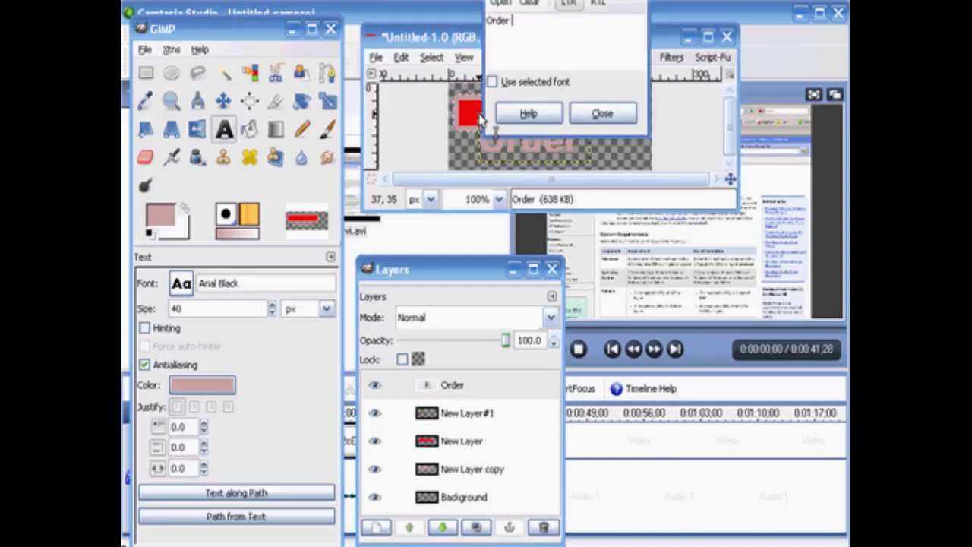
type("Here")
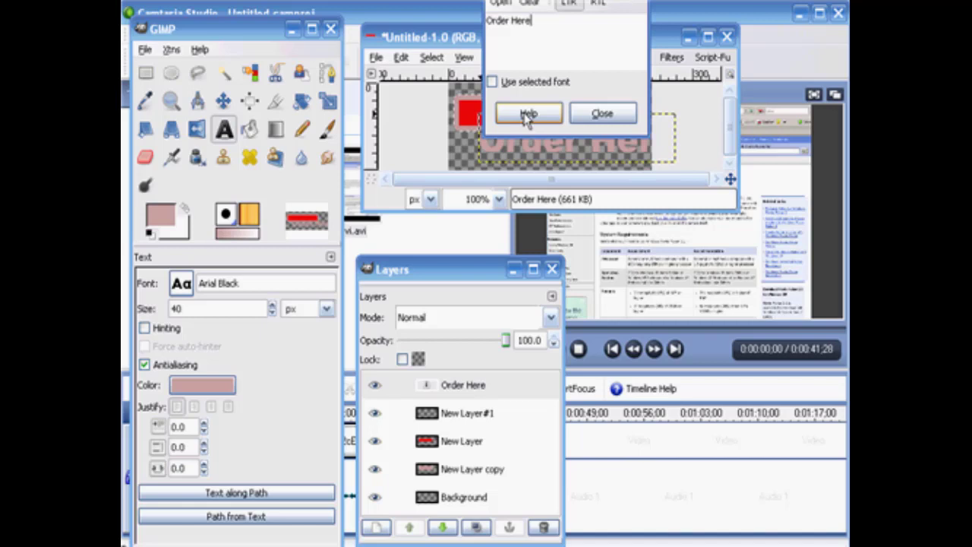
Change the color of the "Order Here" text to white
left_click(189, 388)
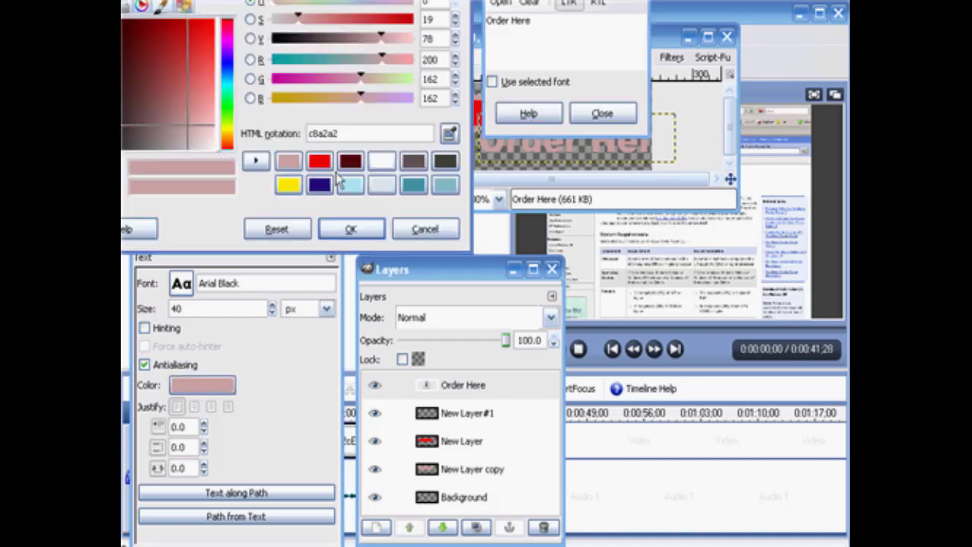
left_click(382, 160)
left_click(354, 230)
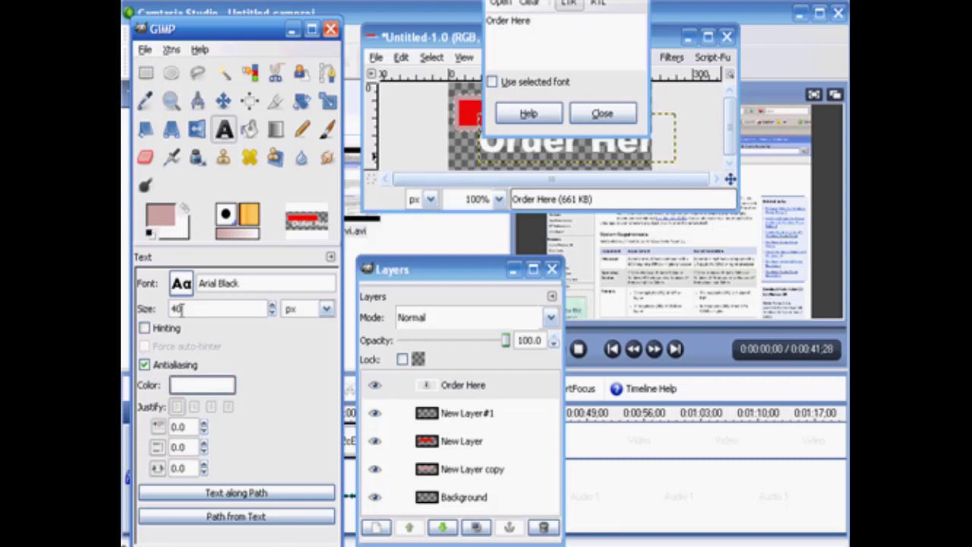
Set the "Order Here" text size to 20 px and move the text up so it sits inside the red rectangle
left_click_drag(175, 308, 156, 308)
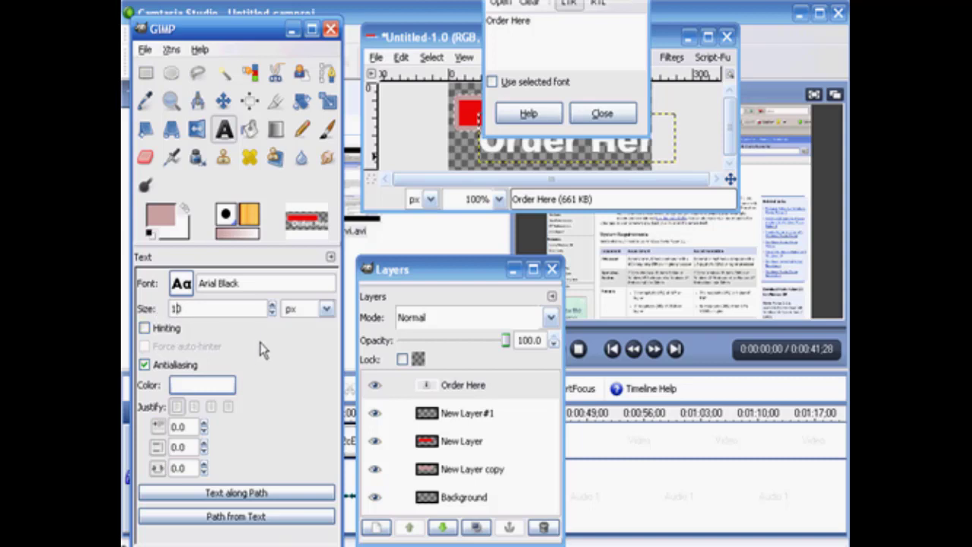
key("Return")
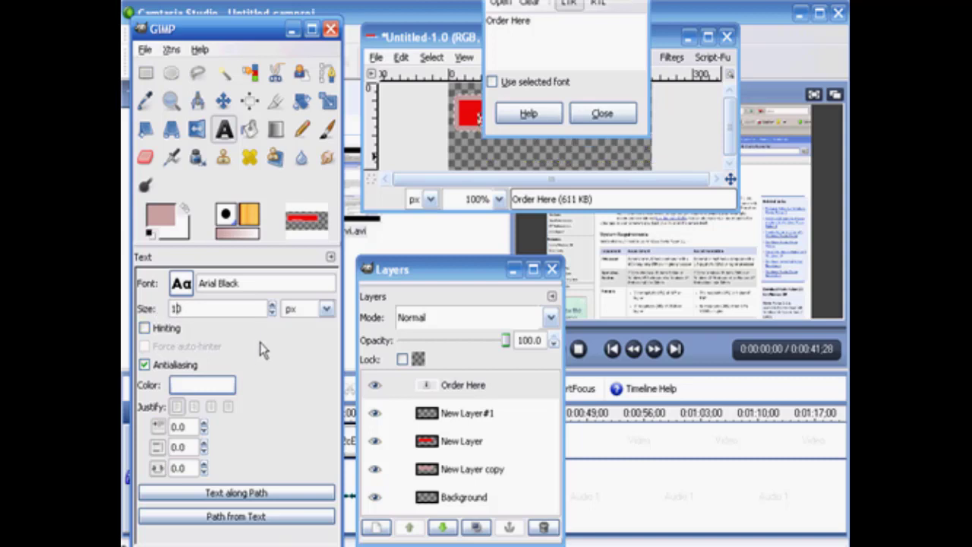
left_click(603, 113)
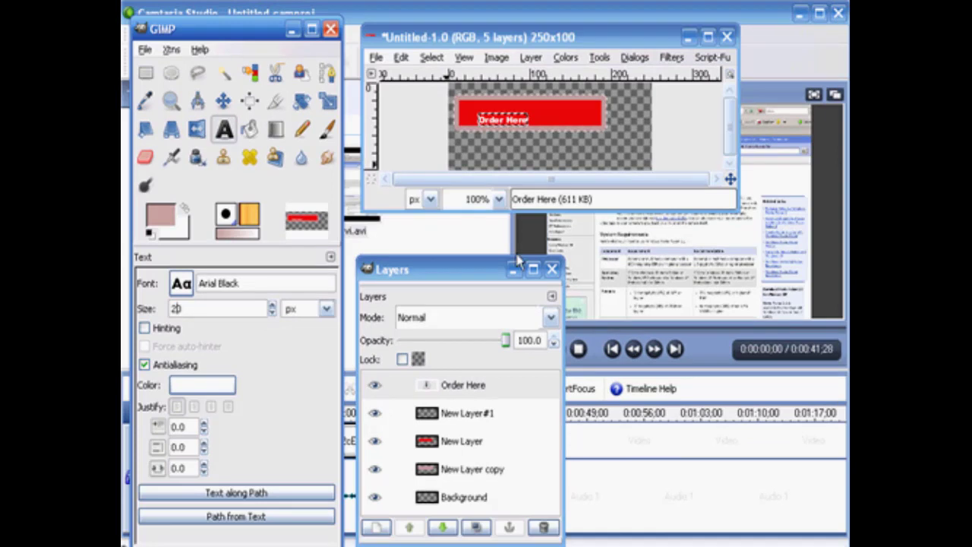
left_click(562, 154)
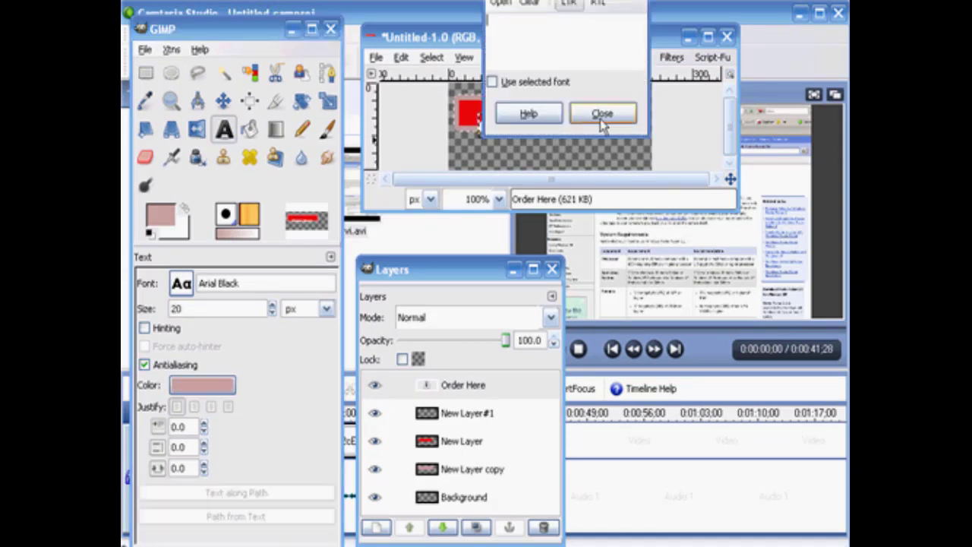
left_click(600, 117)
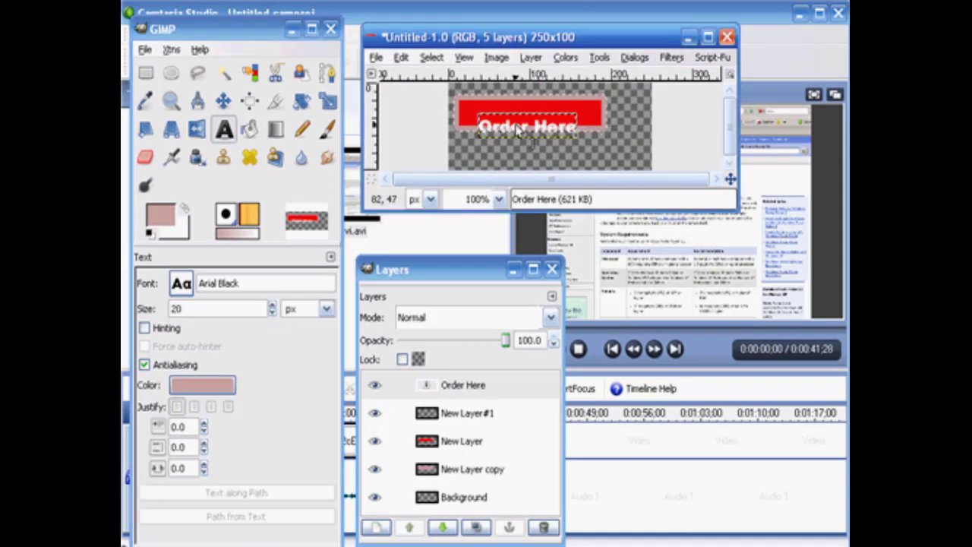
left_click(223, 103)
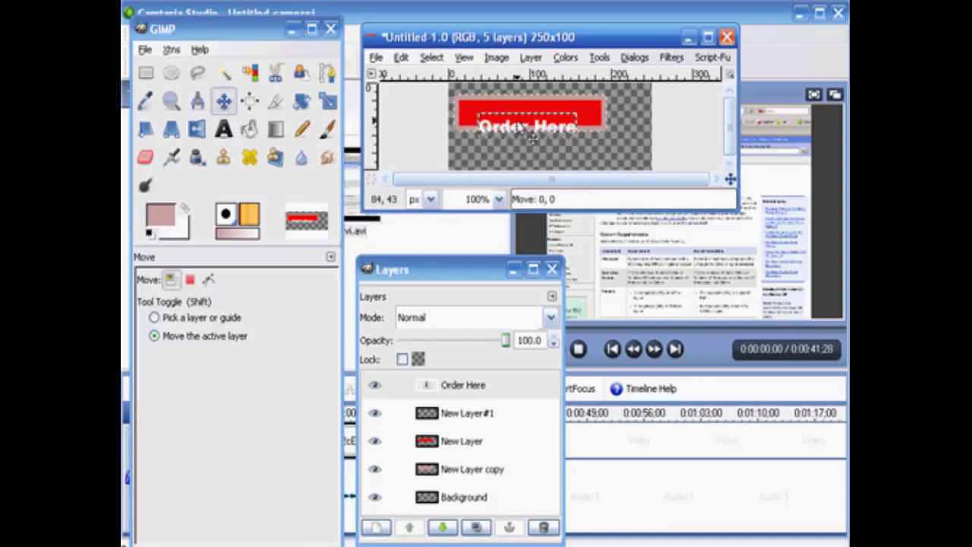
left_click_drag(518, 125, 519, 112)
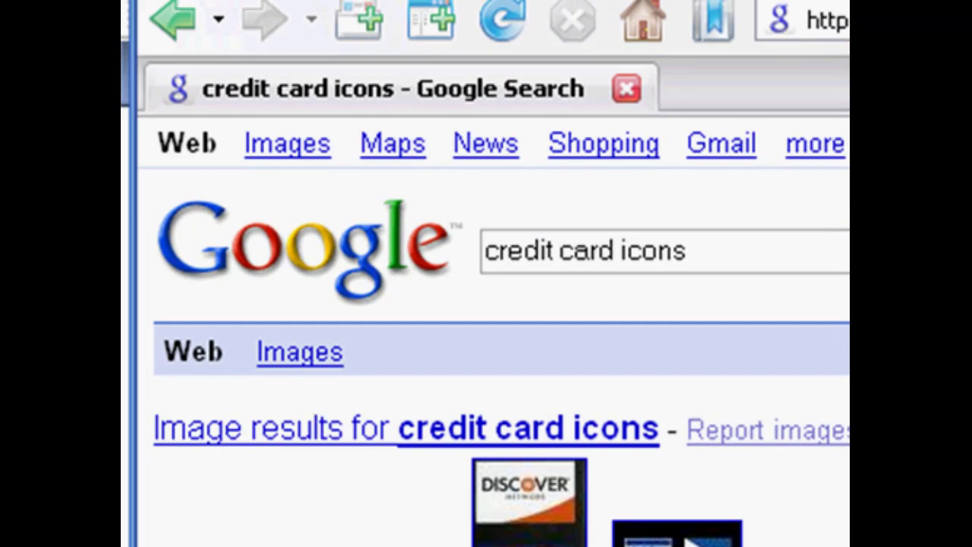
In Firefox, open virtuallnk.com's Credit Card Icons page from the search results and review the package contents and download section
scroll(494, 335, "down", 5)
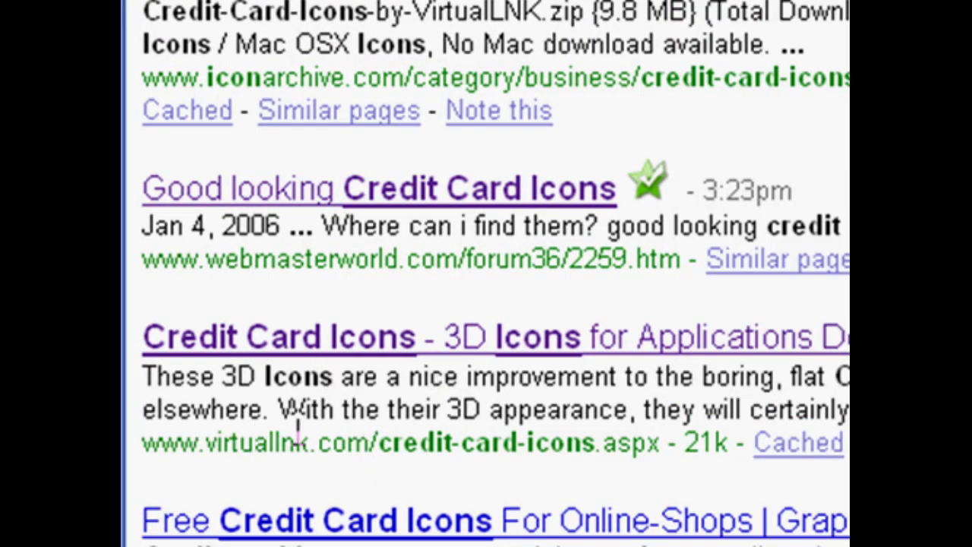
left_click(370, 342)
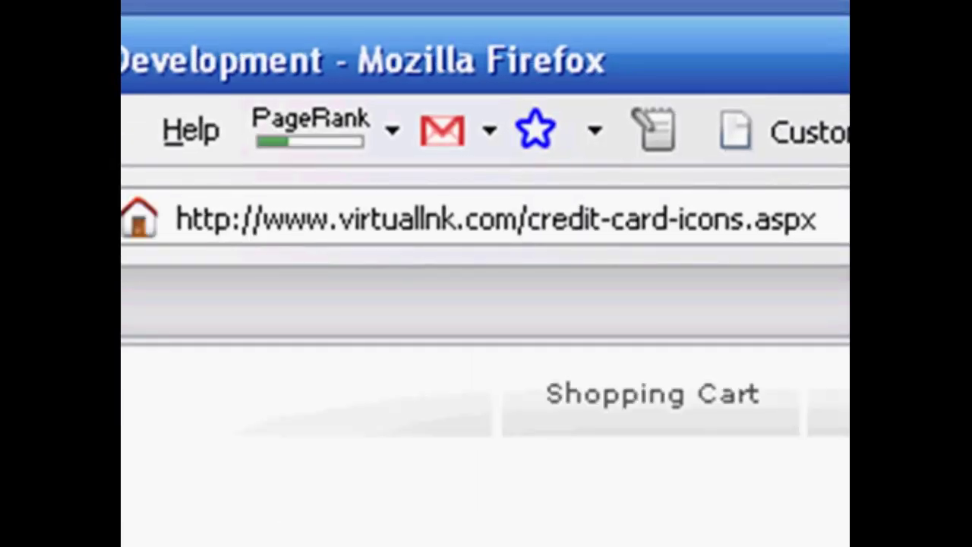
scroll(486, 446, "down", 5)
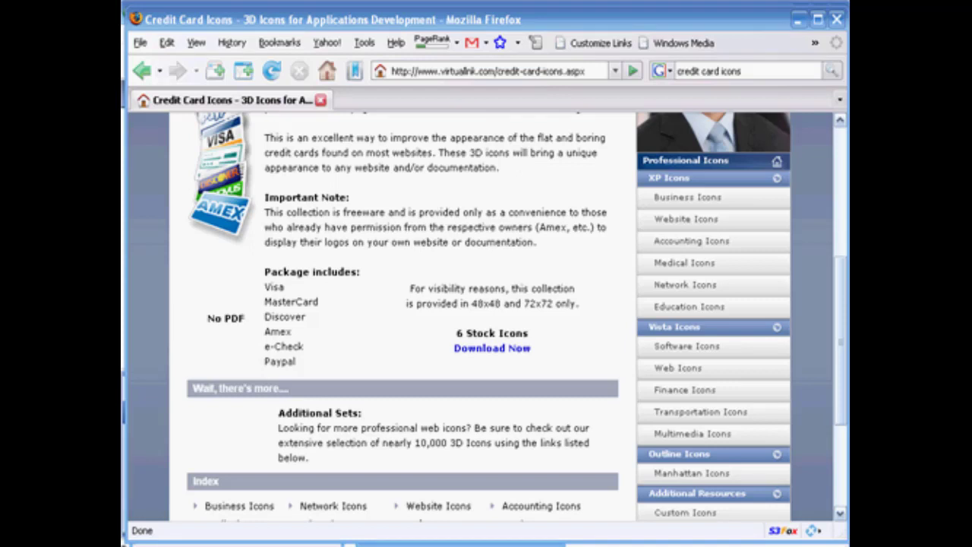
Switch back to GIMP, bring its toolbox, Layers dialog and image window to the front, and shift the image window up and right
left_click(760, 545)
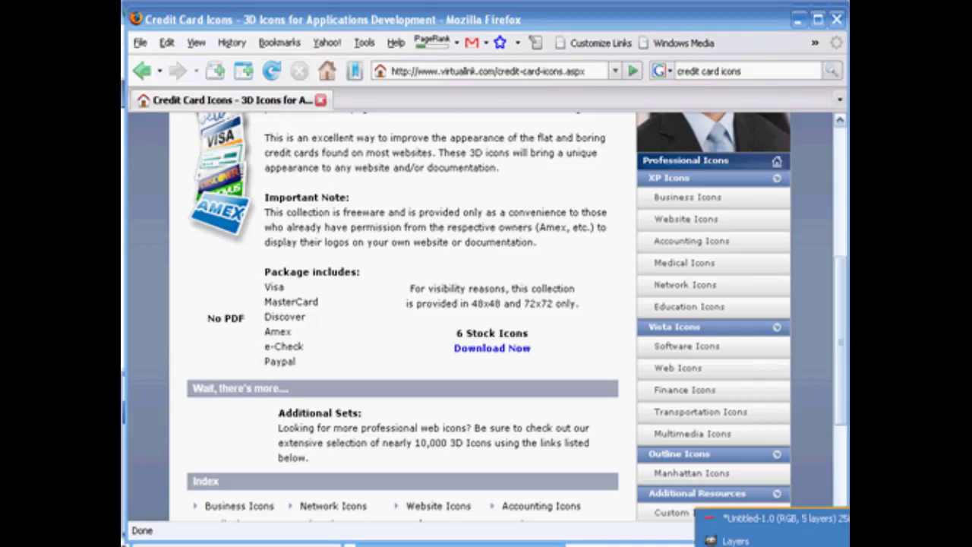
left_click(735, 540)
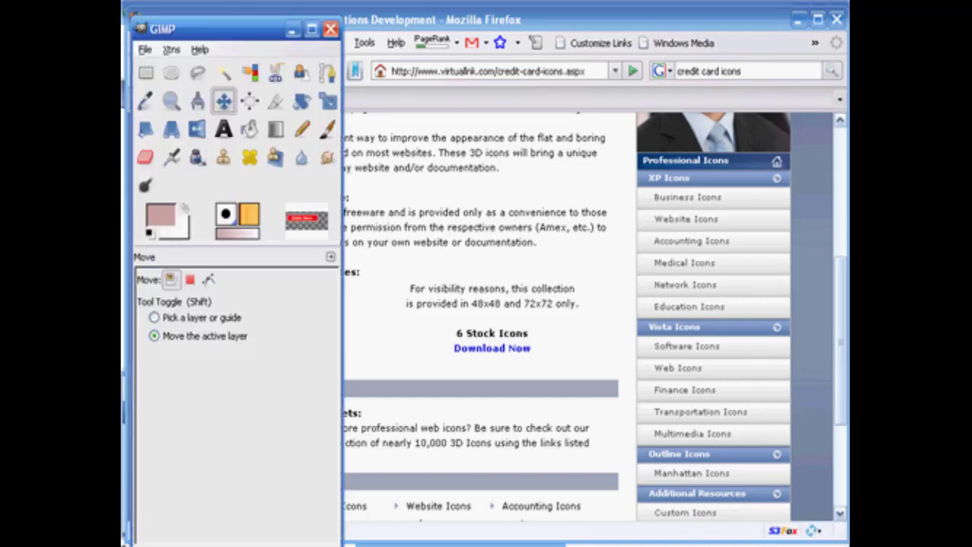
left_click(759, 544)
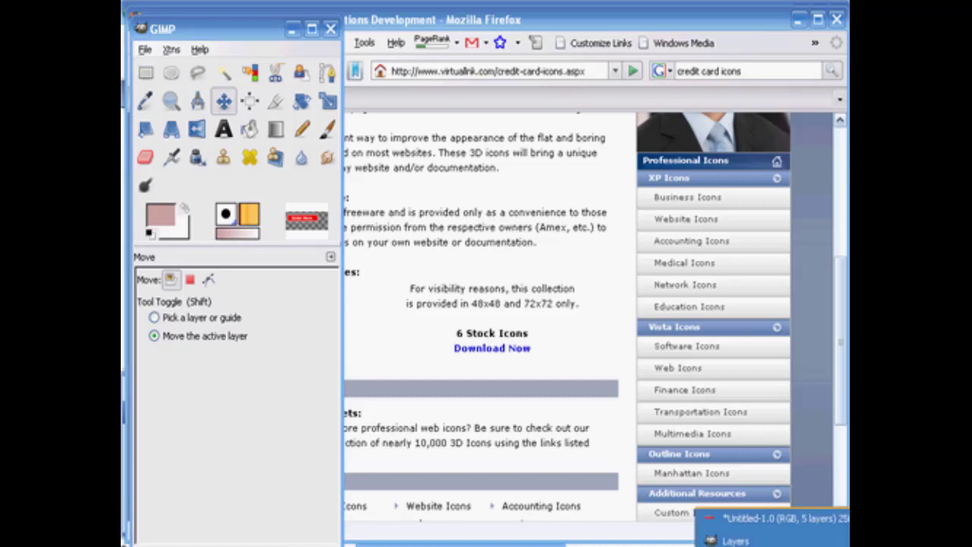
left_click(721, 540)
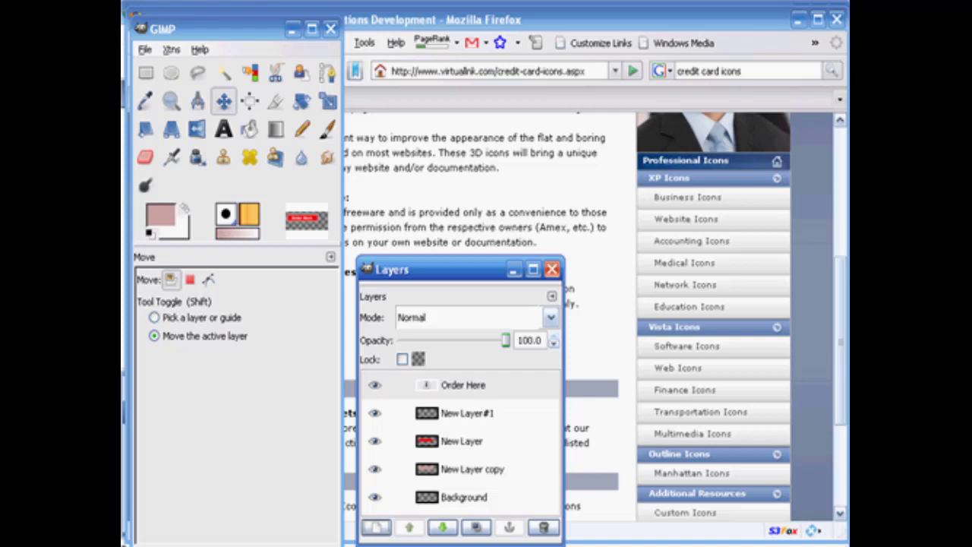
left_click(759, 544)
left_click(722, 526)
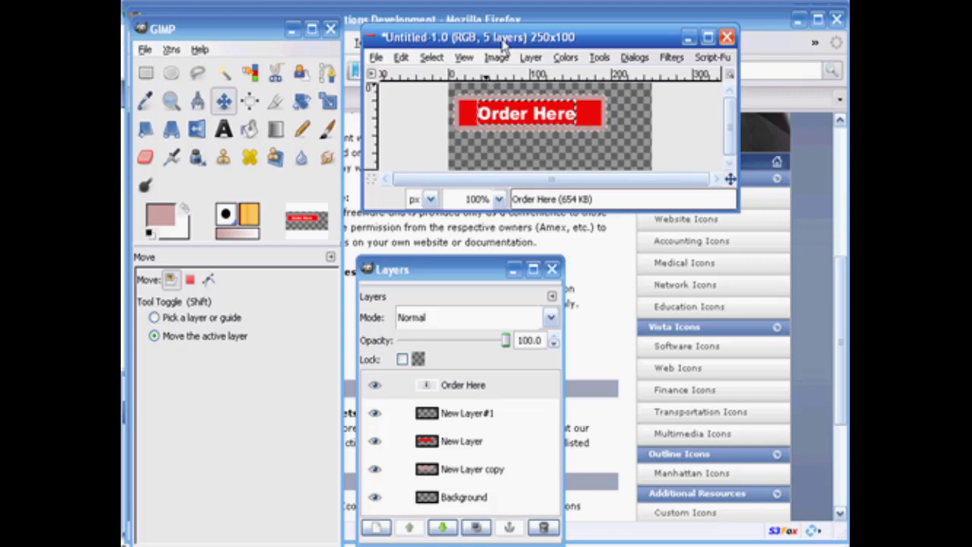
left_click_drag(504, 42, 534, 25)
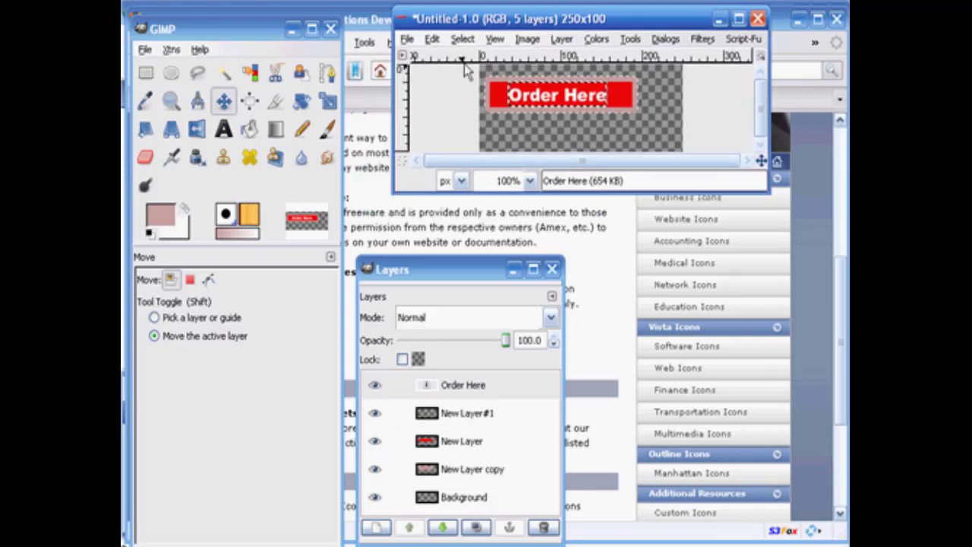
Clear the current selection in the button image
left_click(462, 39)
left_click(475, 81)
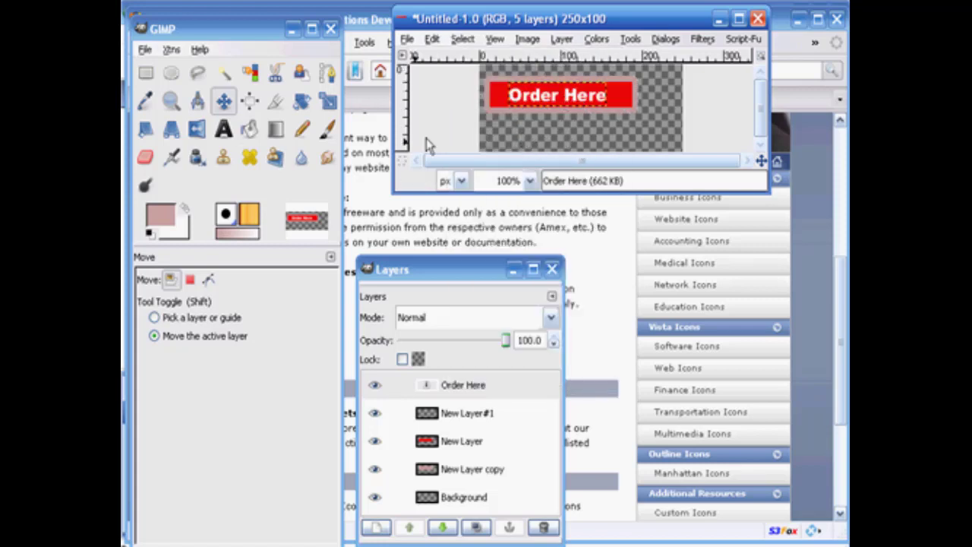
left_click(376, 528)
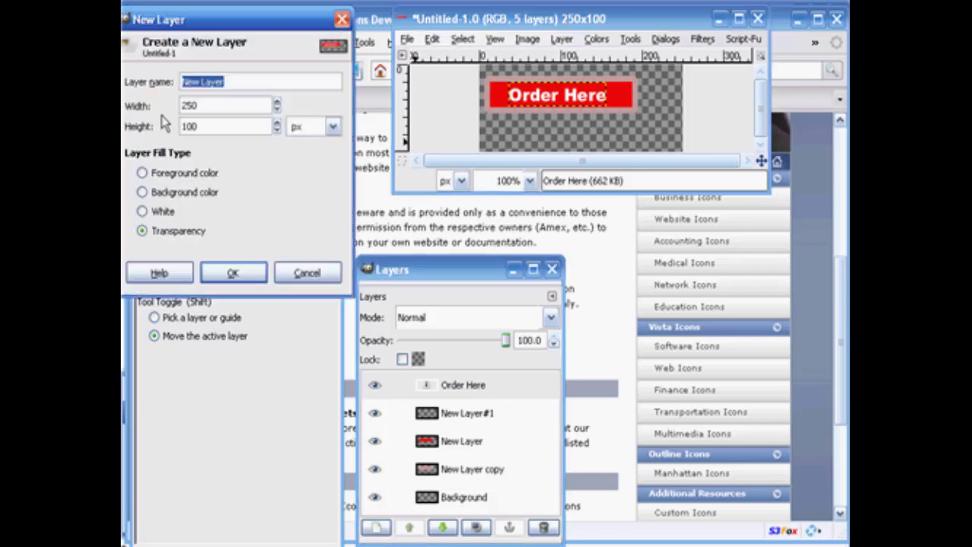
left_click(235, 273)
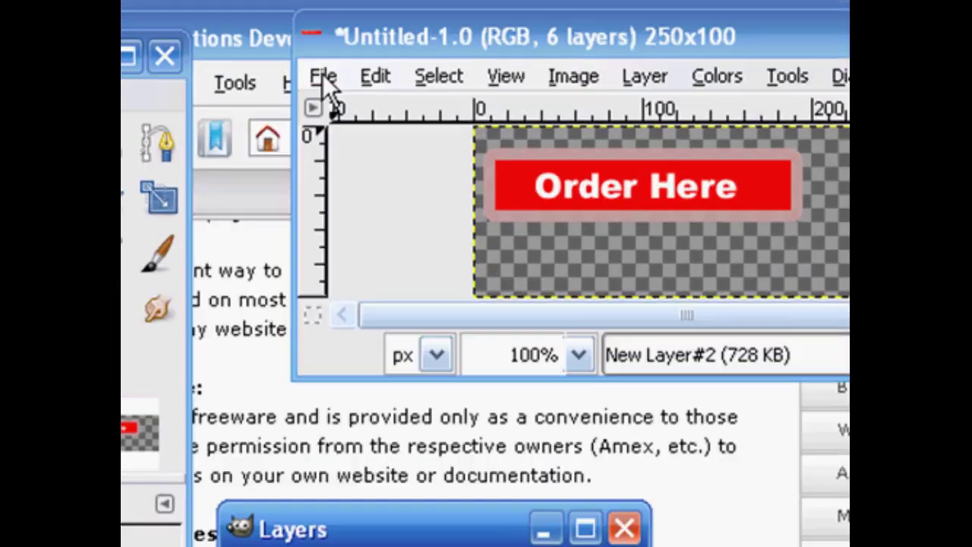
left_click(407, 39)
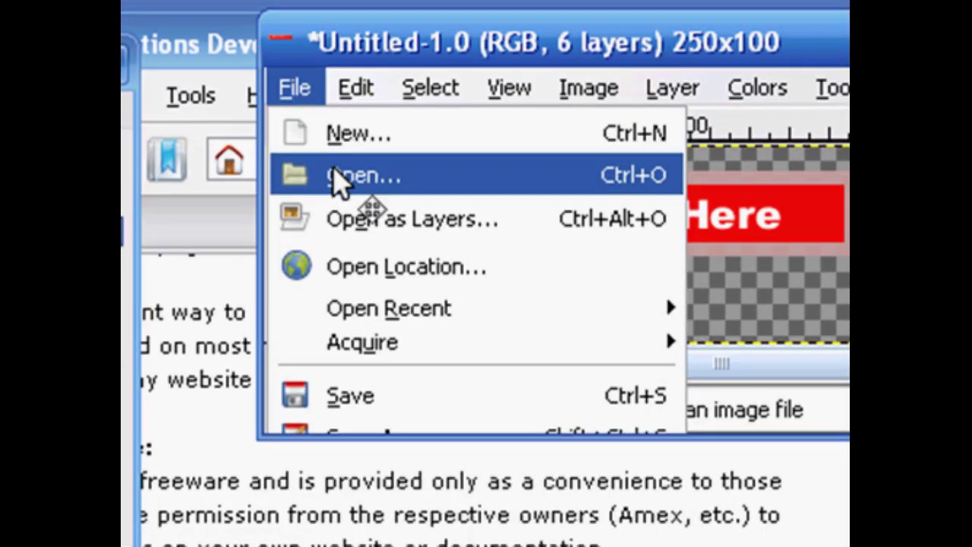
left_click(338, 182)
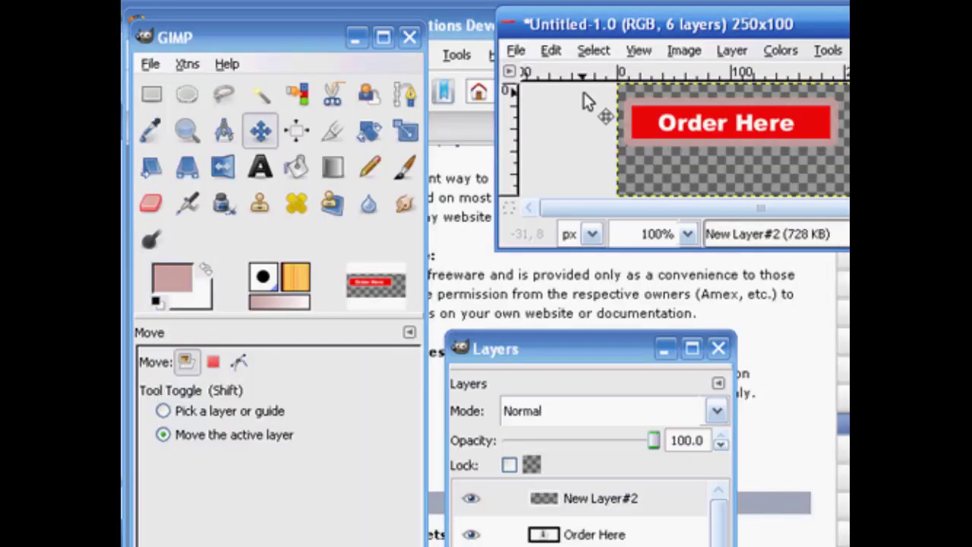
left_click(516, 51)
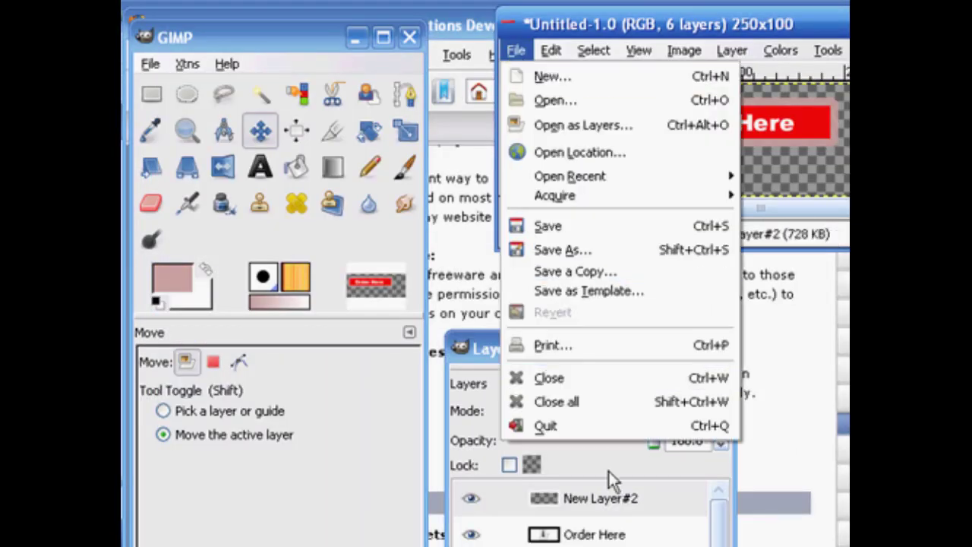
left_click(770, 459)
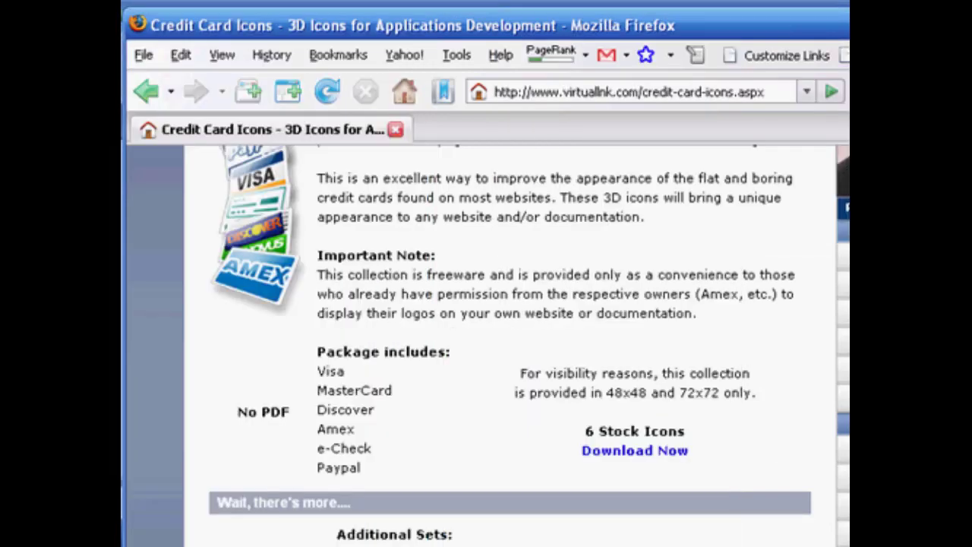
key("alt+Tab")
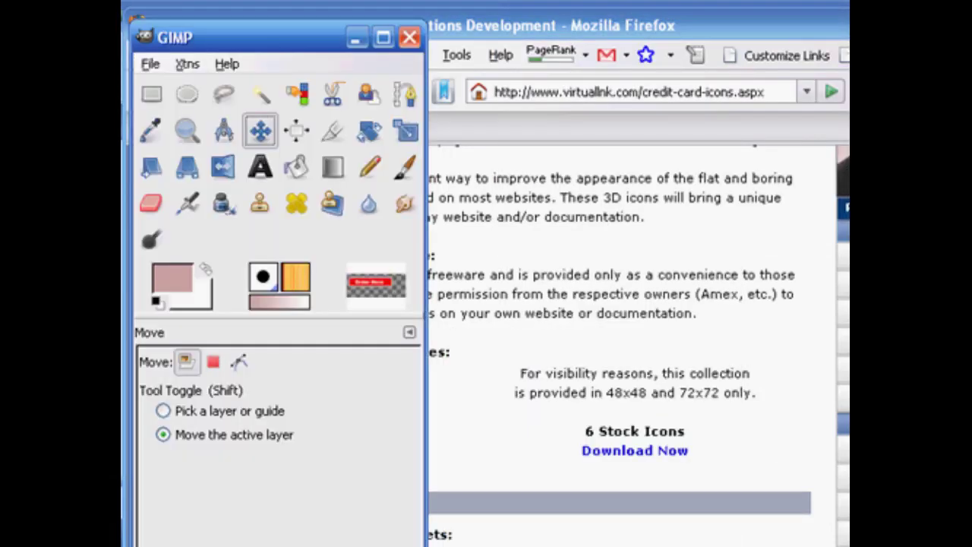
key("alt+Tab")
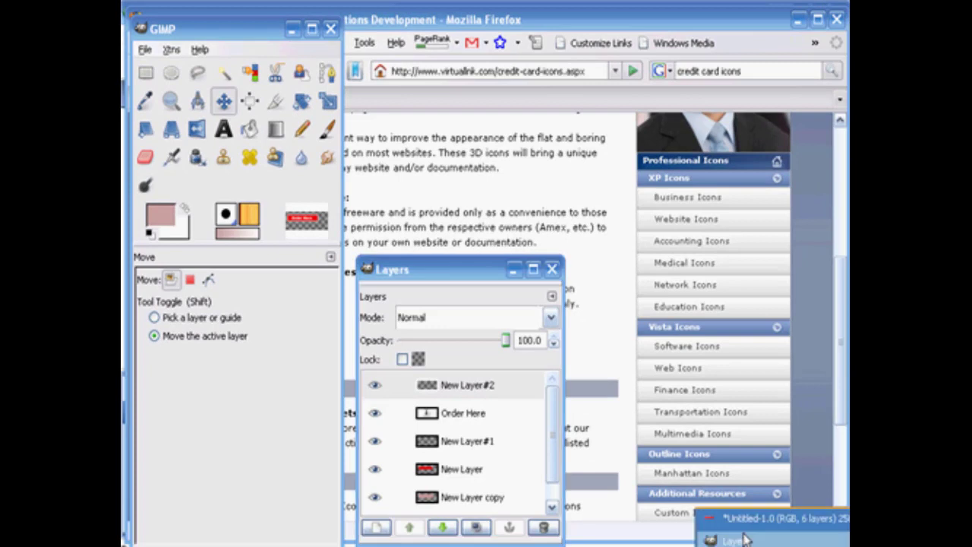
key("alt+Tab")
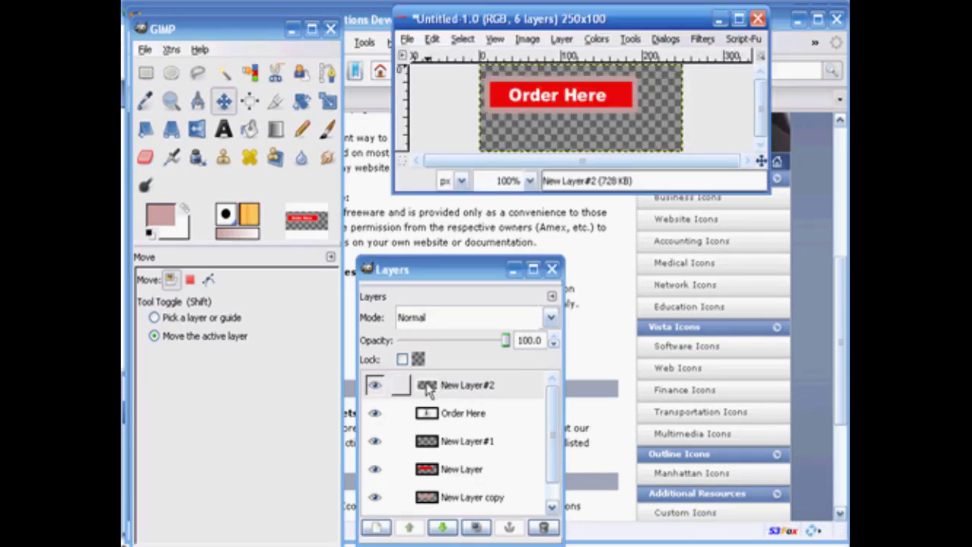
left_click(373, 387)
left_click(374, 386)
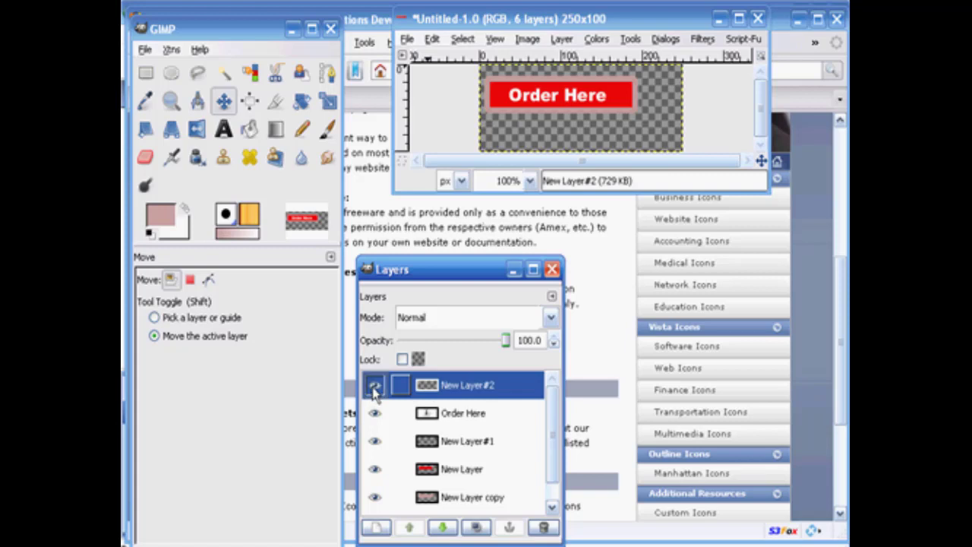
left_click(373, 388)
left_click(374, 388)
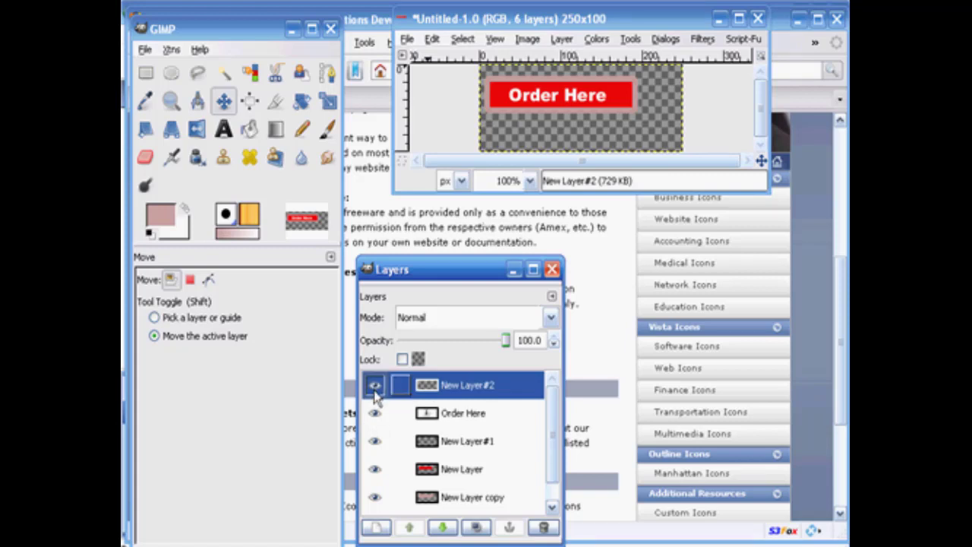
left_click(544, 529)
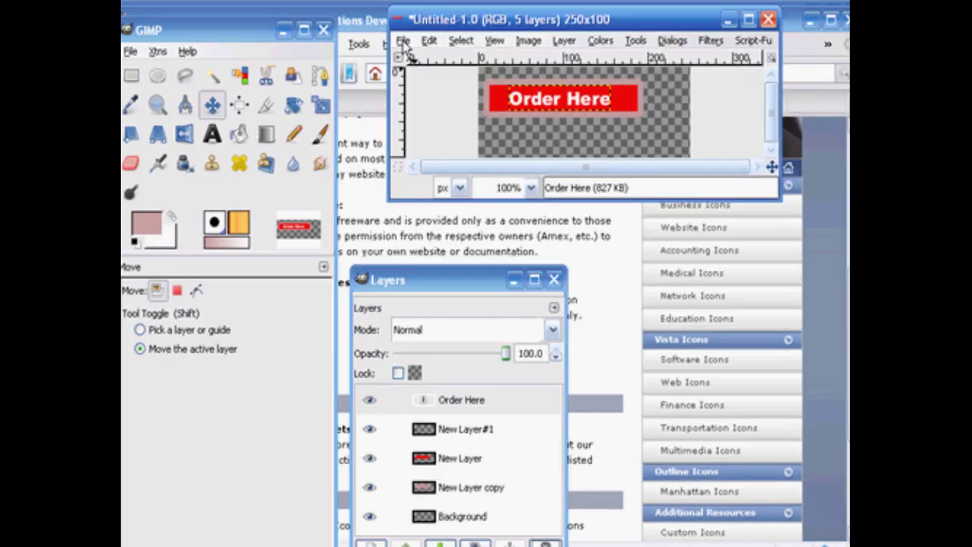
Open all six credit card GIFs as layers from Desktop > throwawayStuff > Credit-Card-Icons, in its GIF > Regular > 48x48 subfolder
left_click(404, 43)
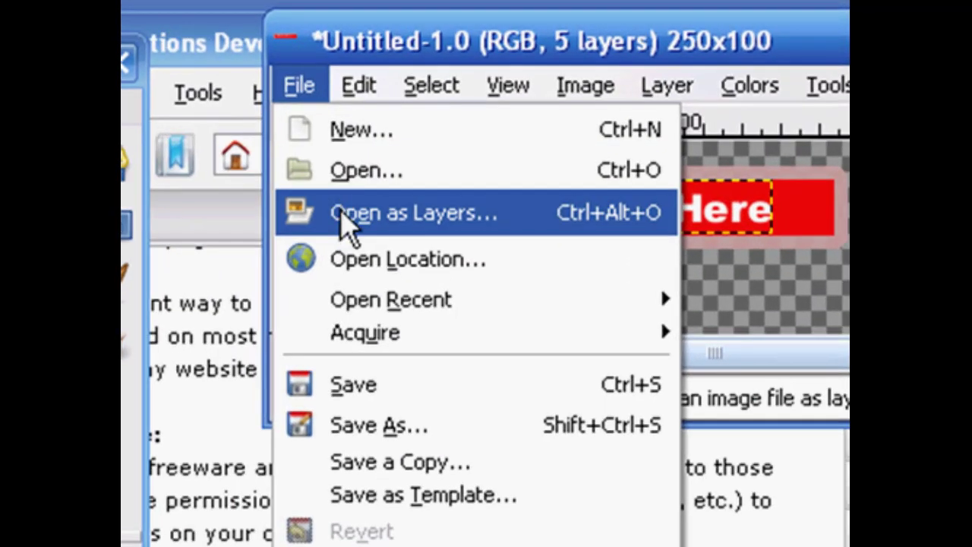
left_click(343, 216)
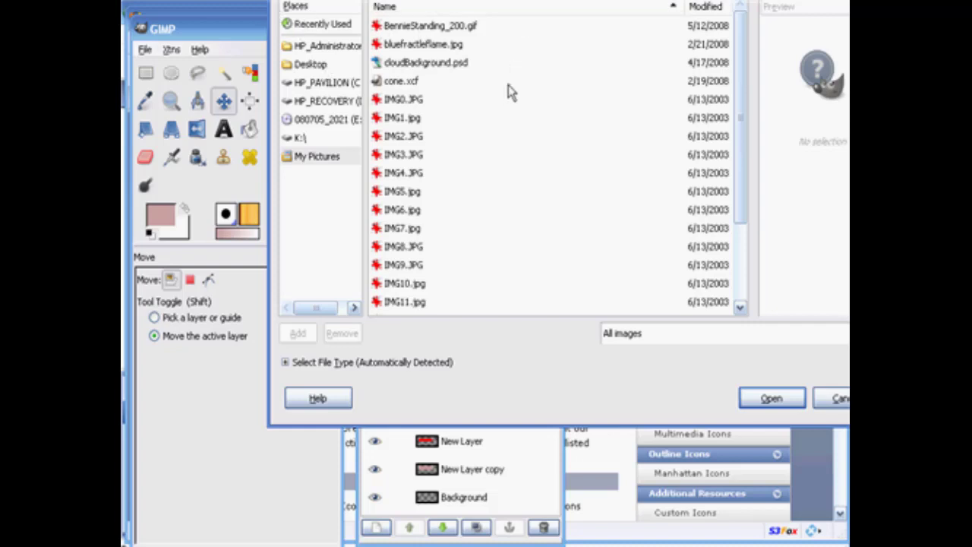
left_click(308, 65)
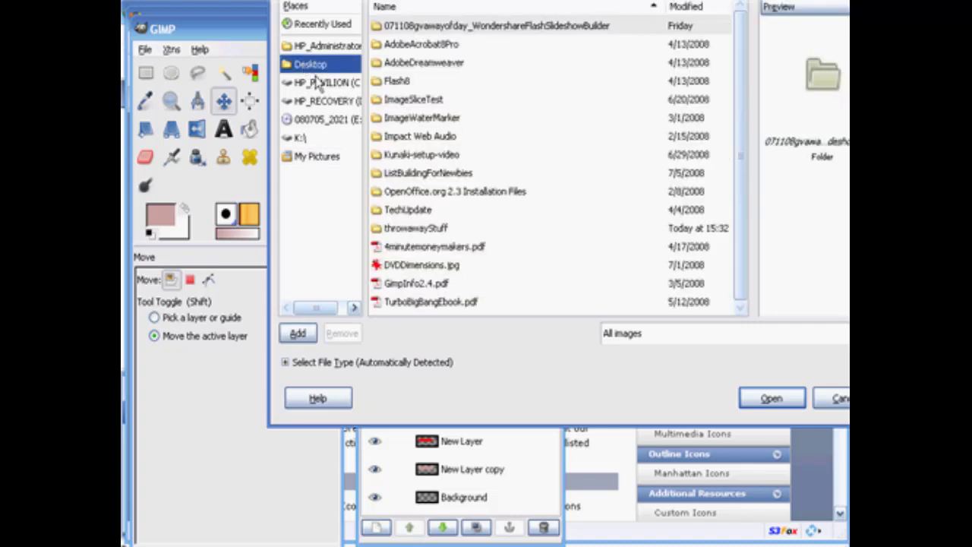
double_click(399, 228)
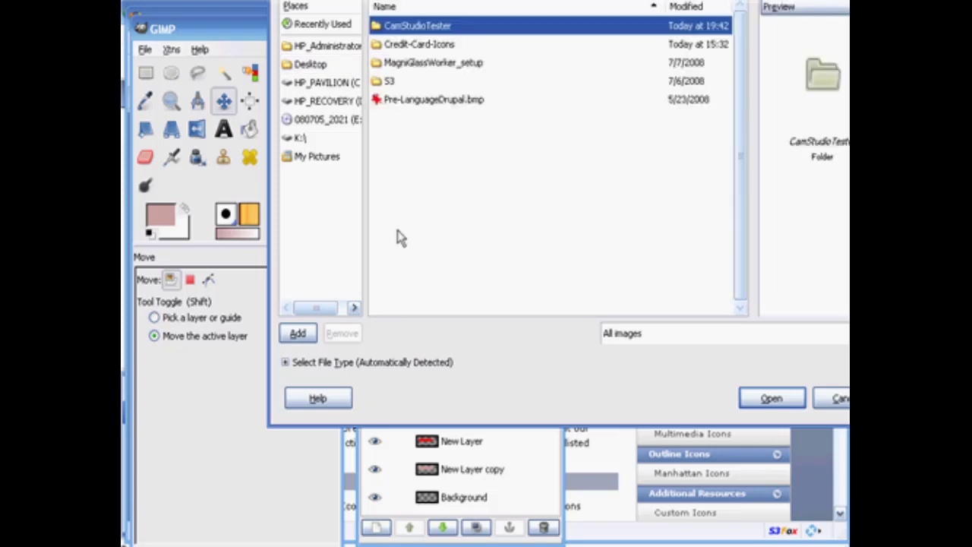
double_click(400, 46)
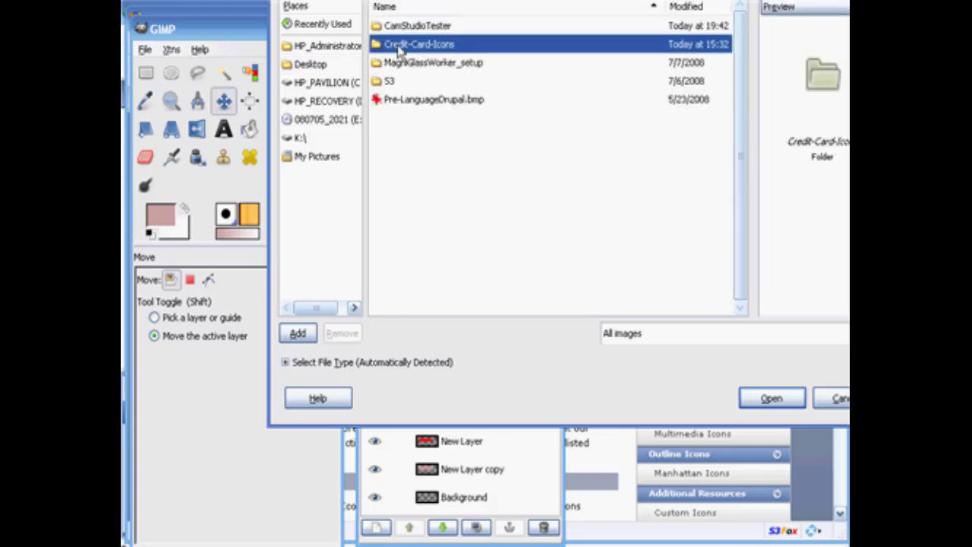
double_click(394, 30)
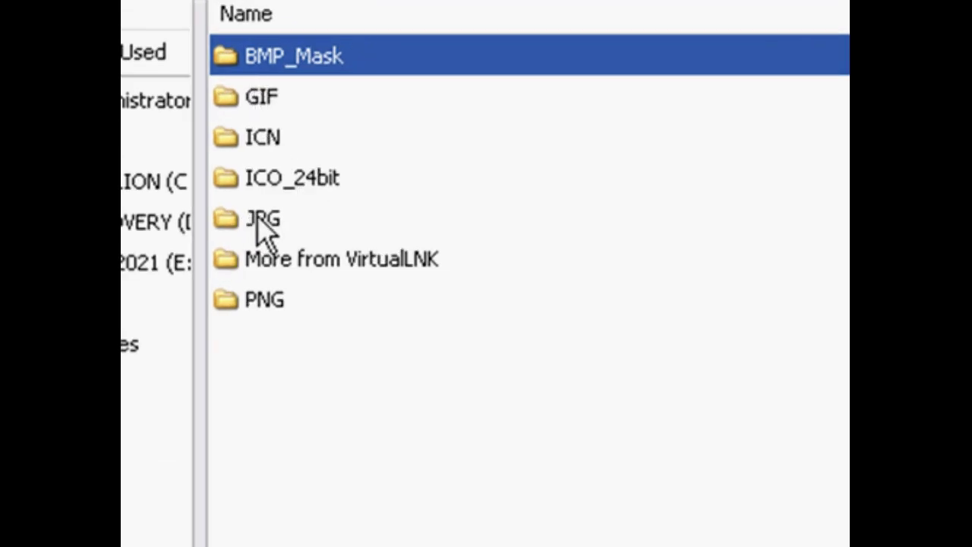
double_click(250, 97)
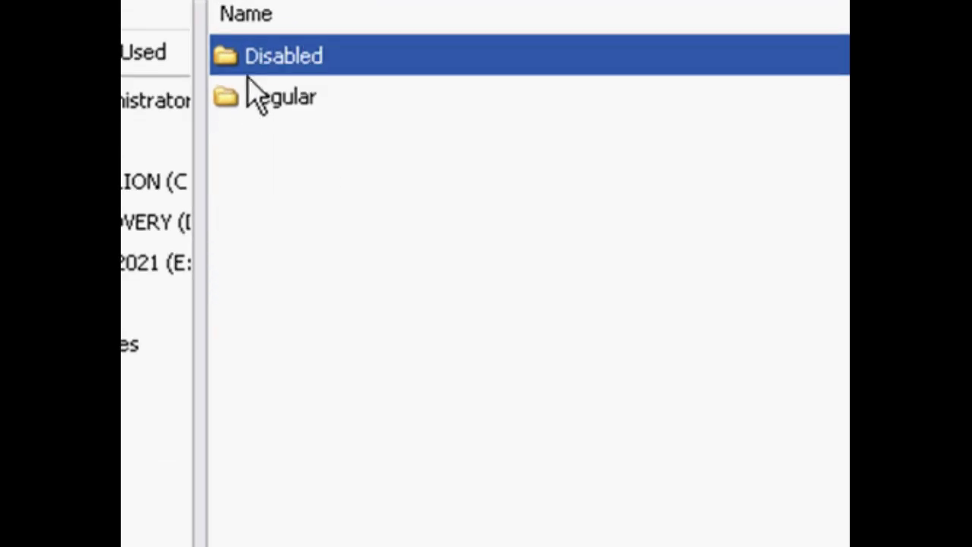
double_click(262, 99)
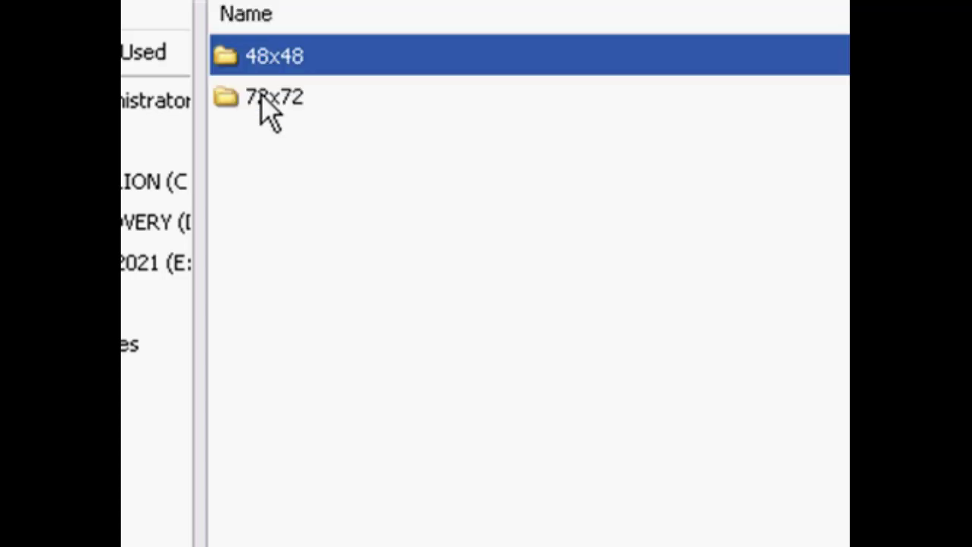
double_click(249, 56)
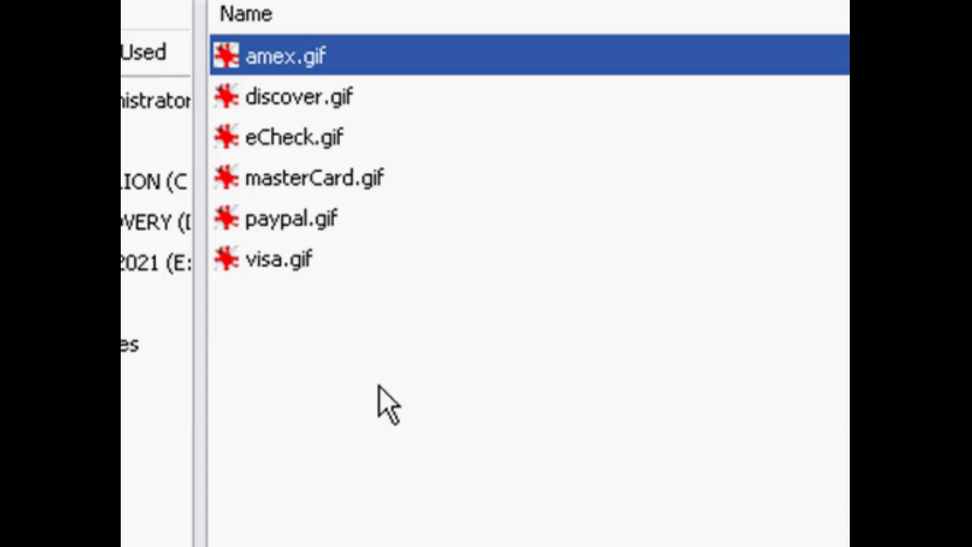
key("ctrl+a")
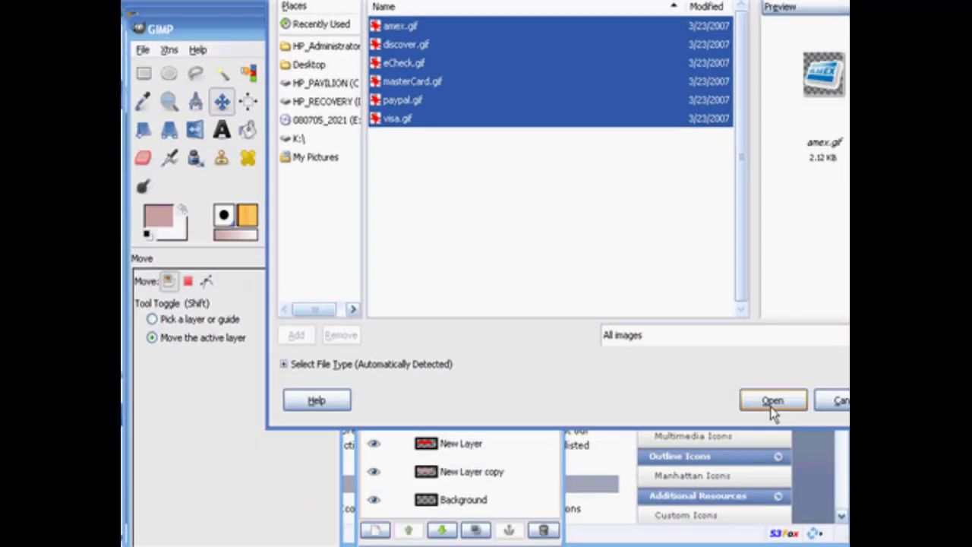
left_click(772, 403)
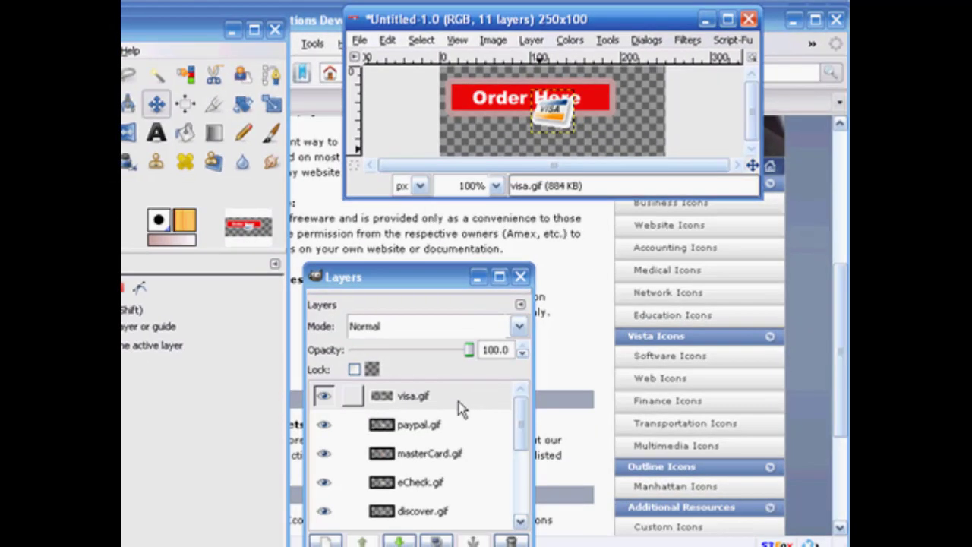
Move the amex.gif icon beneath the left end of the red rectangle and place the discover.gif icon directly to its right
left_click_drag(521, 431, 520, 459)
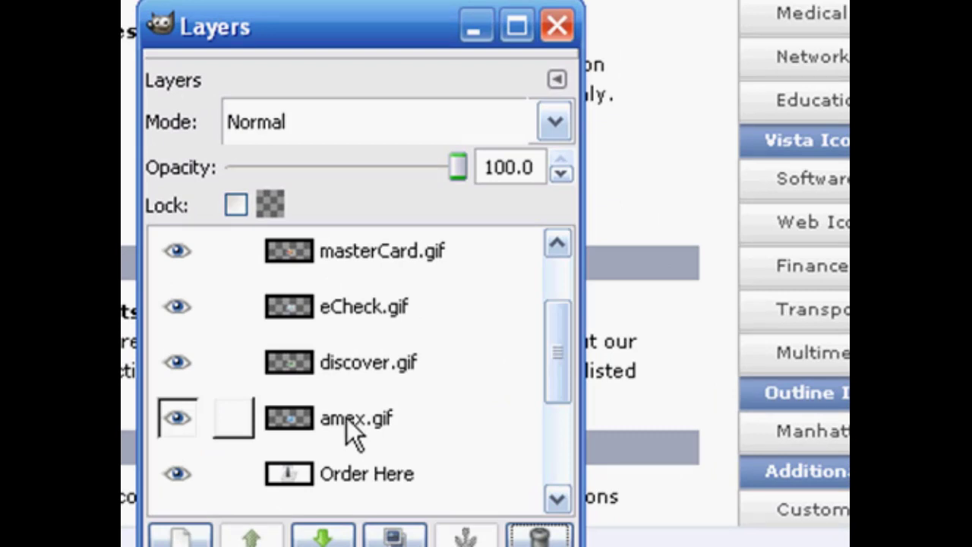
left_click(346, 418)
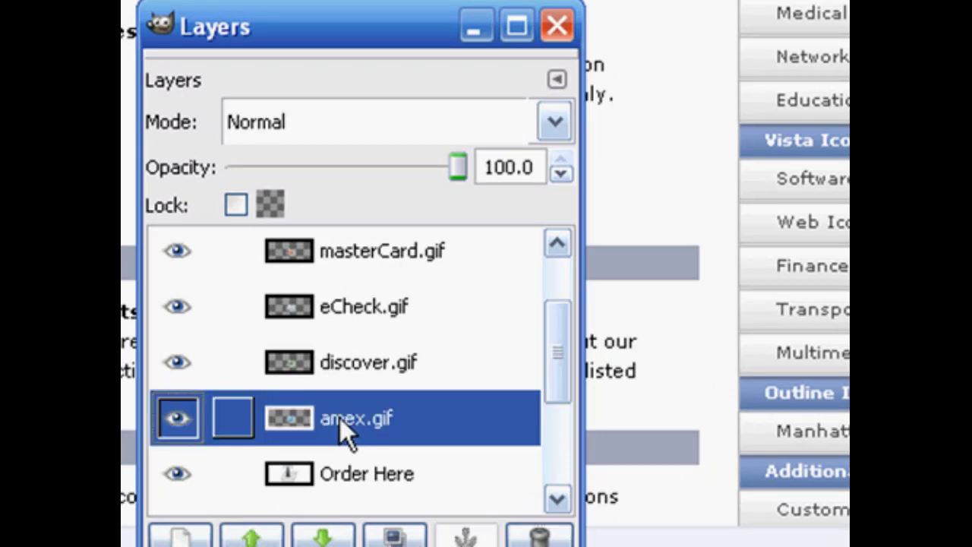
mouse_move(340, 418)
left_mouse_down()
mouse_move(350, 366)
mouse_move(342, 324)
mouse_move(335, 414)
left_mouse_up()
left_click(332, 355)
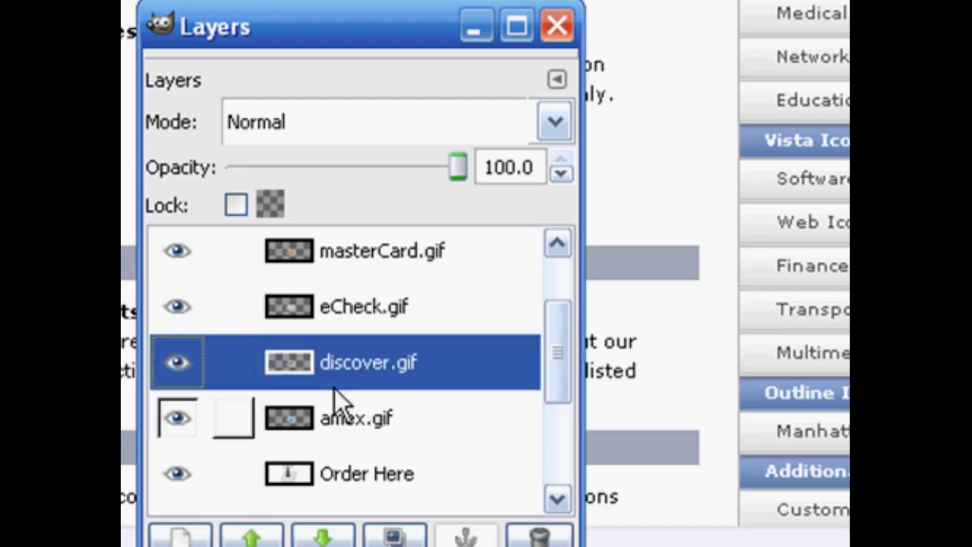
left_click(336, 414)
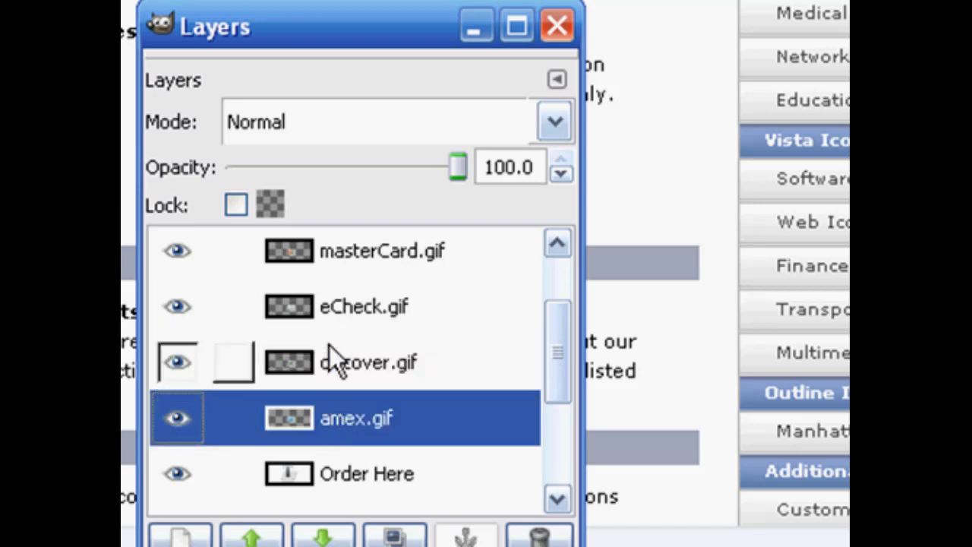
left_click(333, 306)
left_click(342, 410)
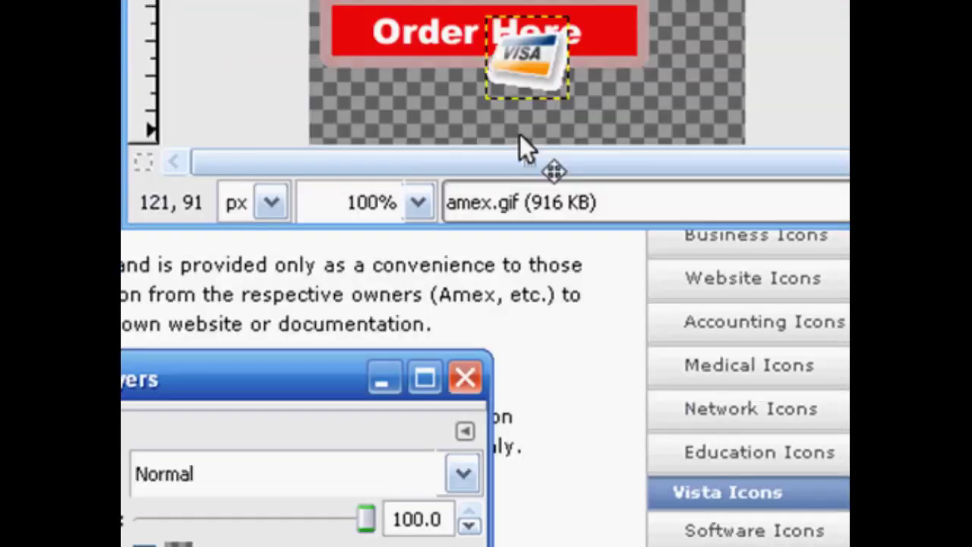
left_click_drag(490, 182, 321, 217)
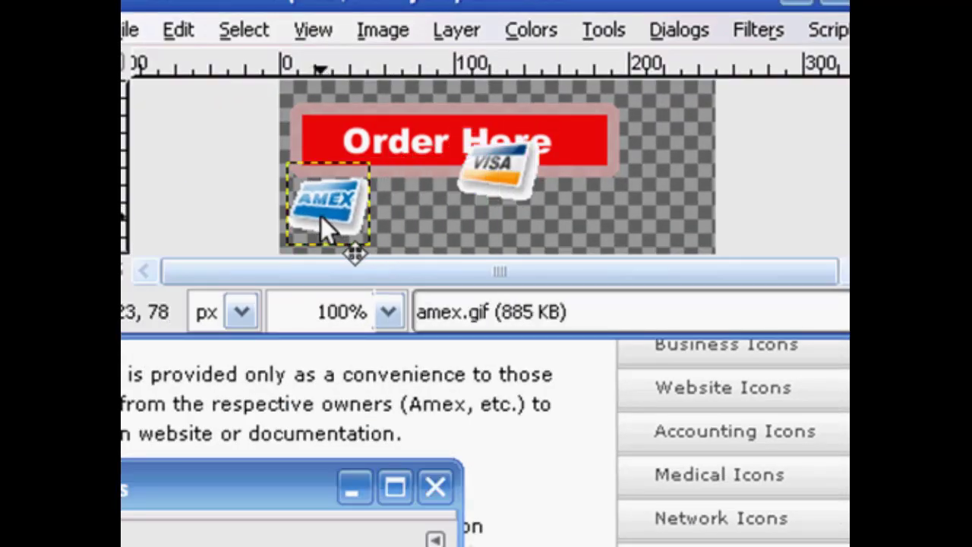
left_click(304, 544)
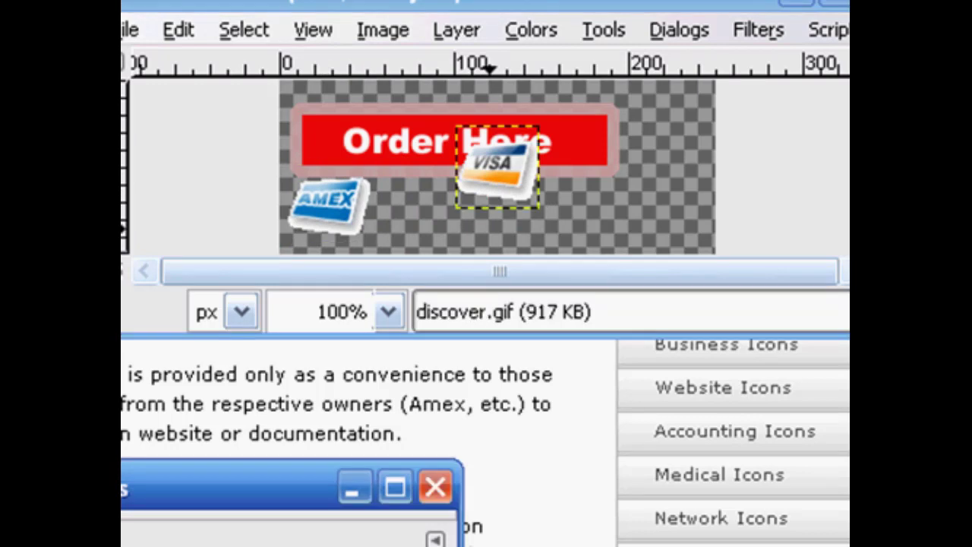
left_click_drag(497, 178, 396, 212)
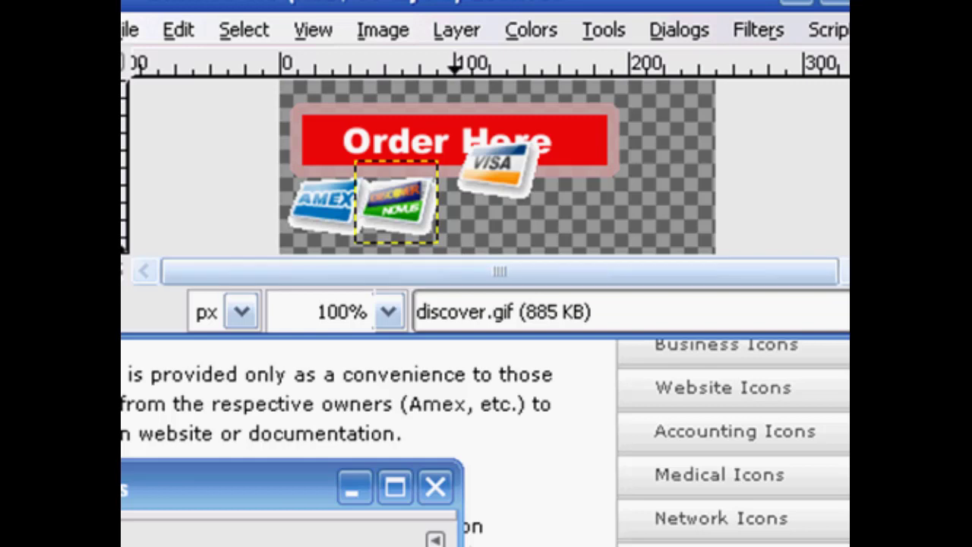
left_click_drag(503, 154, 473, 185)
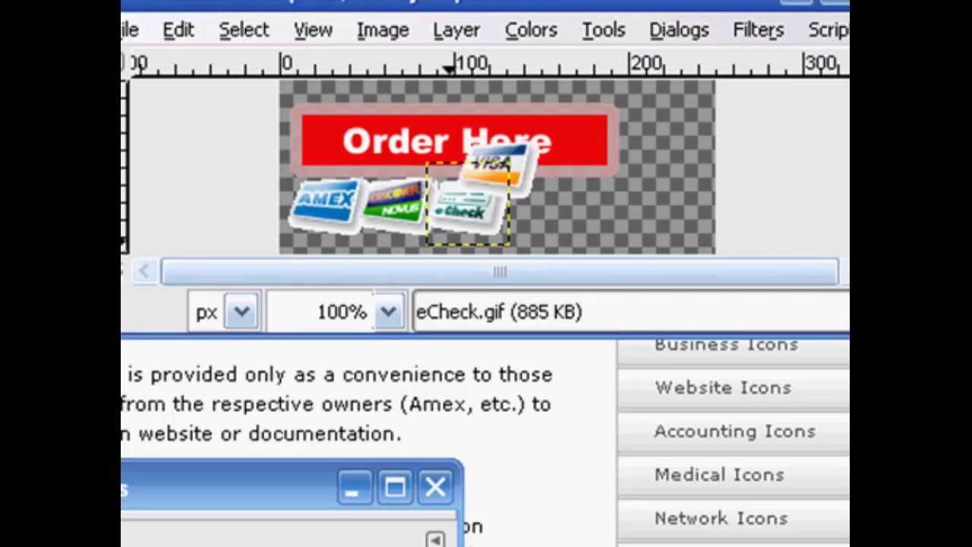
left_click(410, 544)
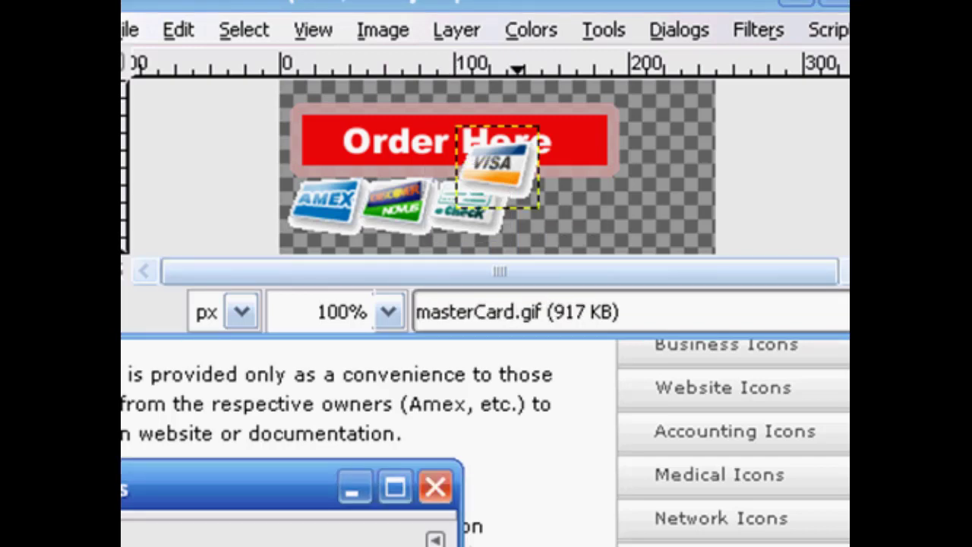
key("ctrl+z")
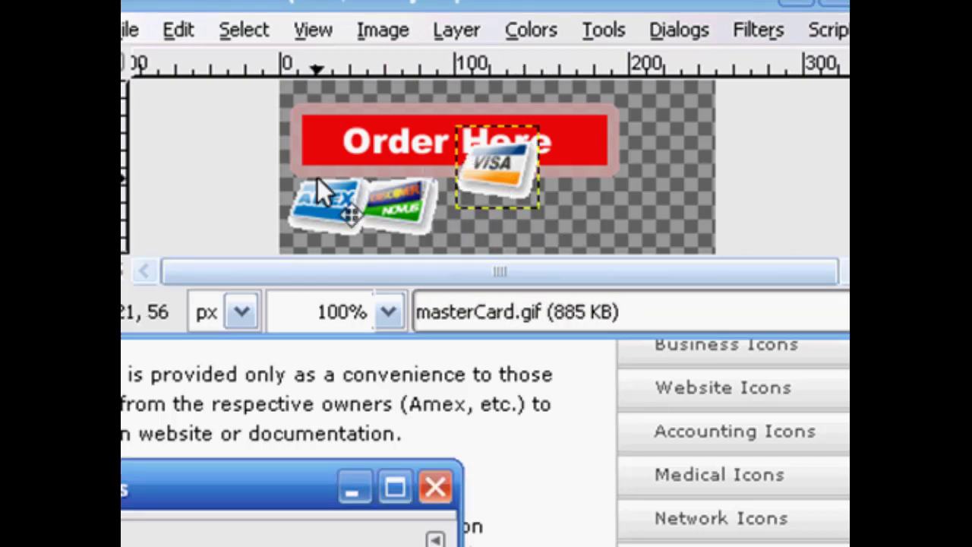
Line up the eCheck, masterCard, paypal and visa icons to the right of the discover.gif icon, completing the row beneath the red rectangle
key("ctrl+y")
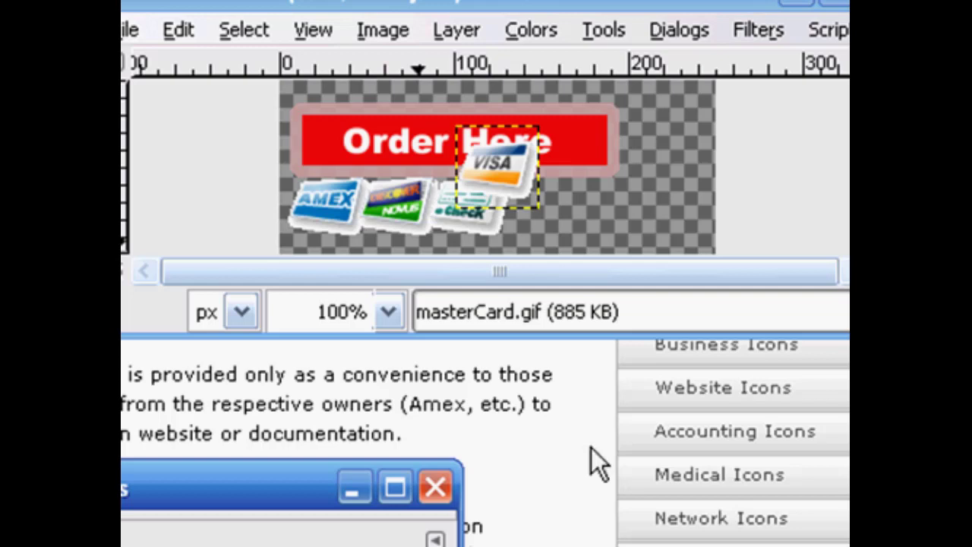
left_click_drag(508, 162, 545, 201)
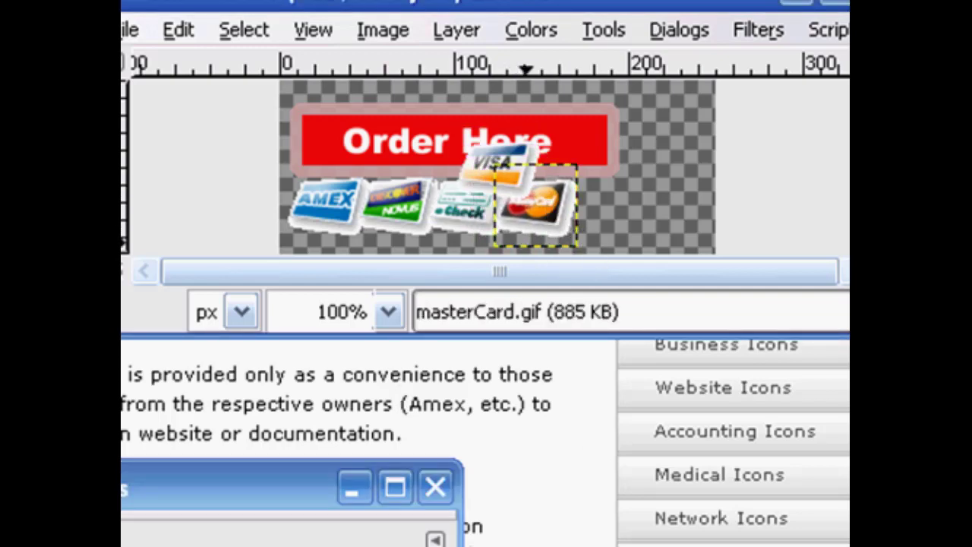
left_click(303, 542)
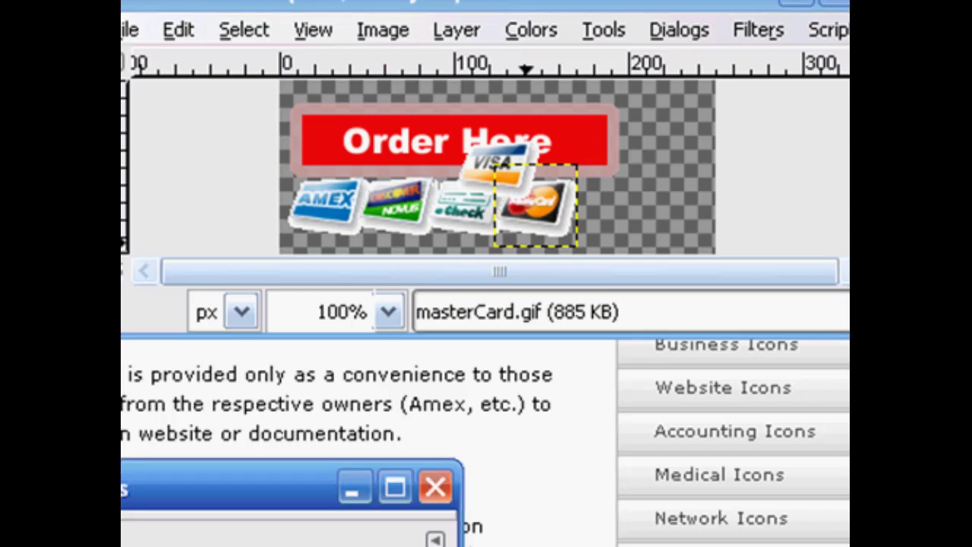
left_click_drag(512, 167, 612, 198)
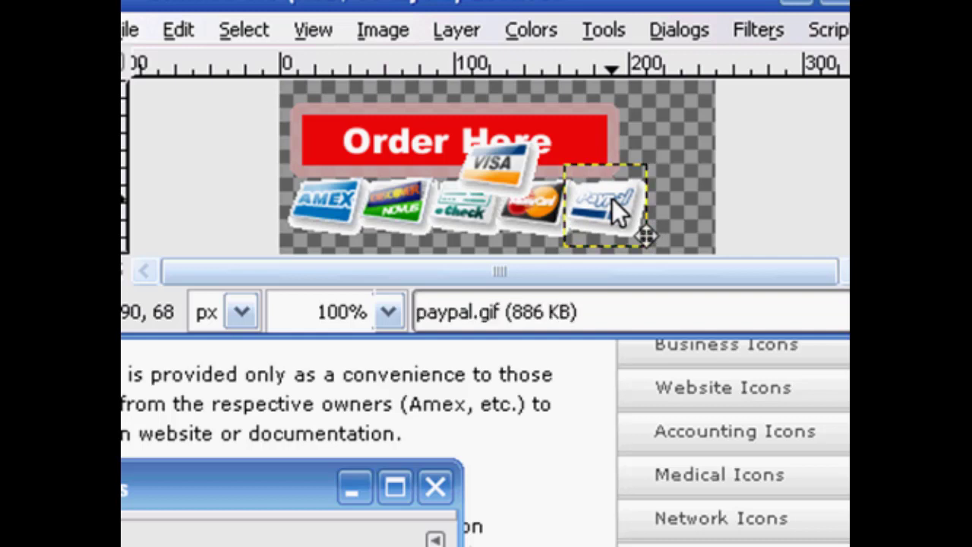
left_click_drag(496, 158, 667, 192)
left_click(495, 159)
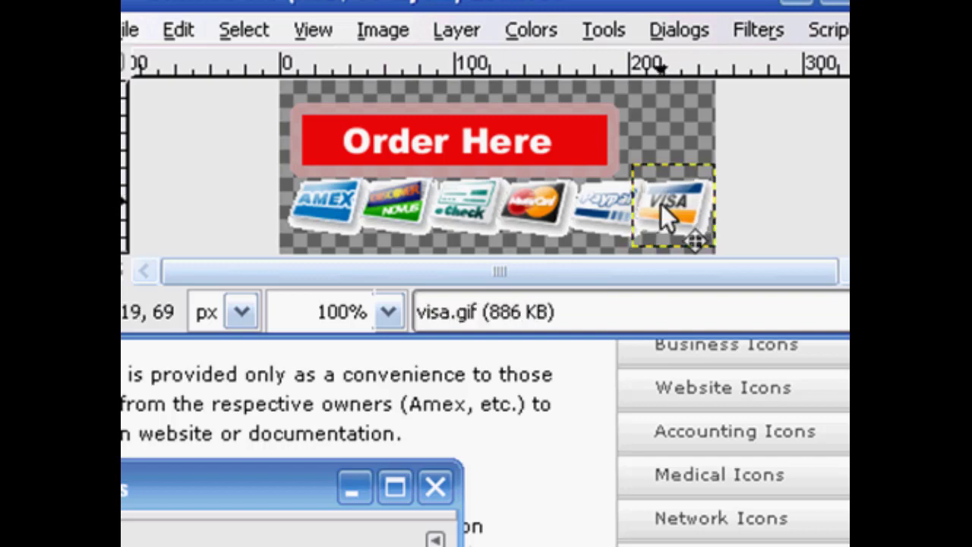
Nudge the paypal.gif icon slightly left so it sits evenly between the masterCard and visa icons
left_click(597, 208)
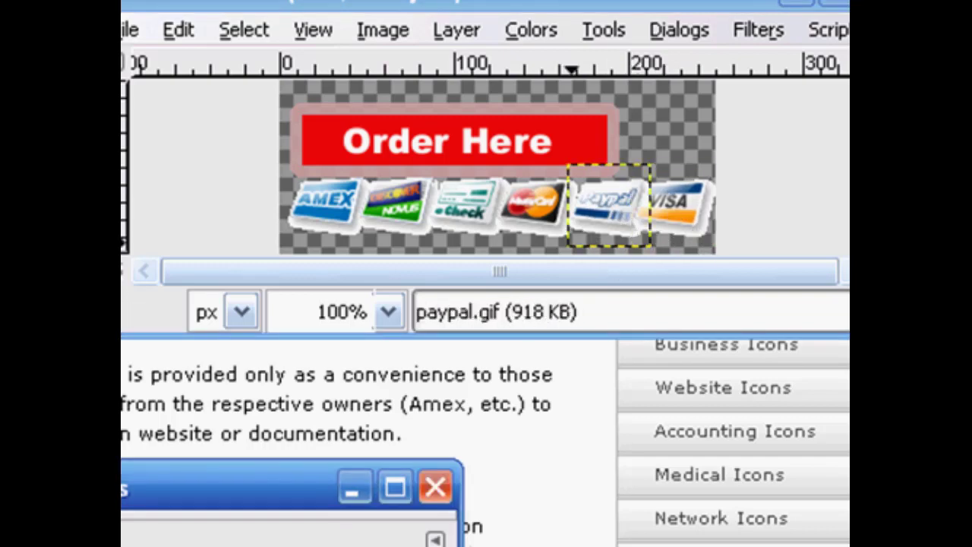
left_click_drag(595, 209, 592, 209)
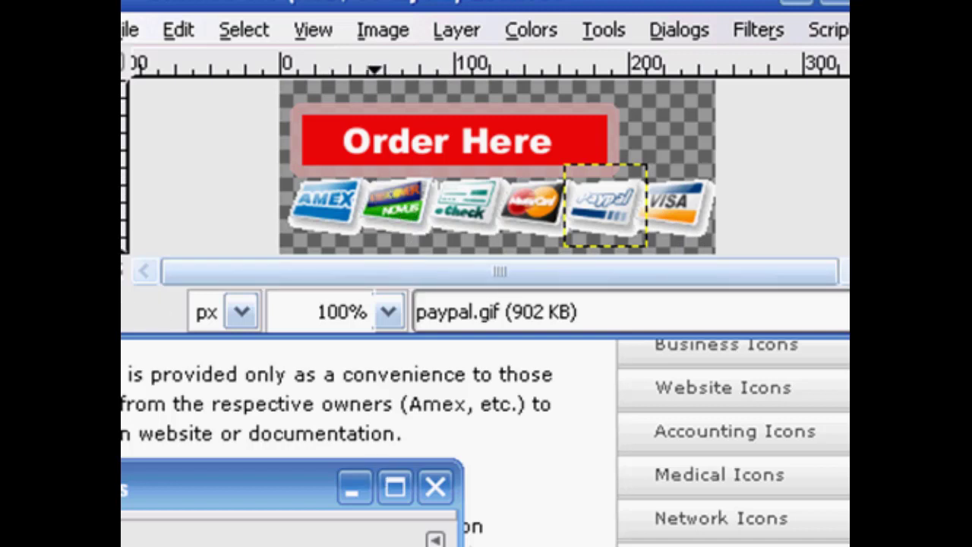
left_click(319, 542)
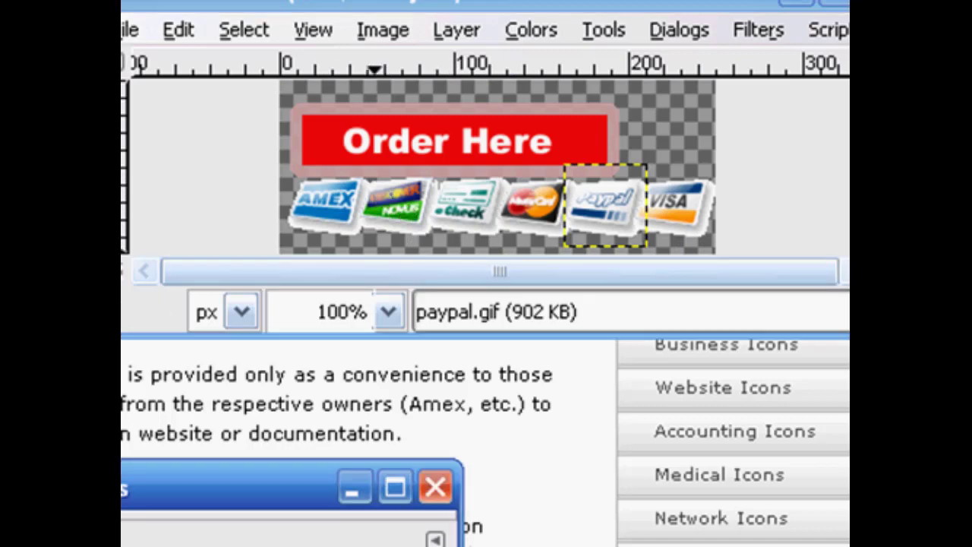
left_click(313, 138)
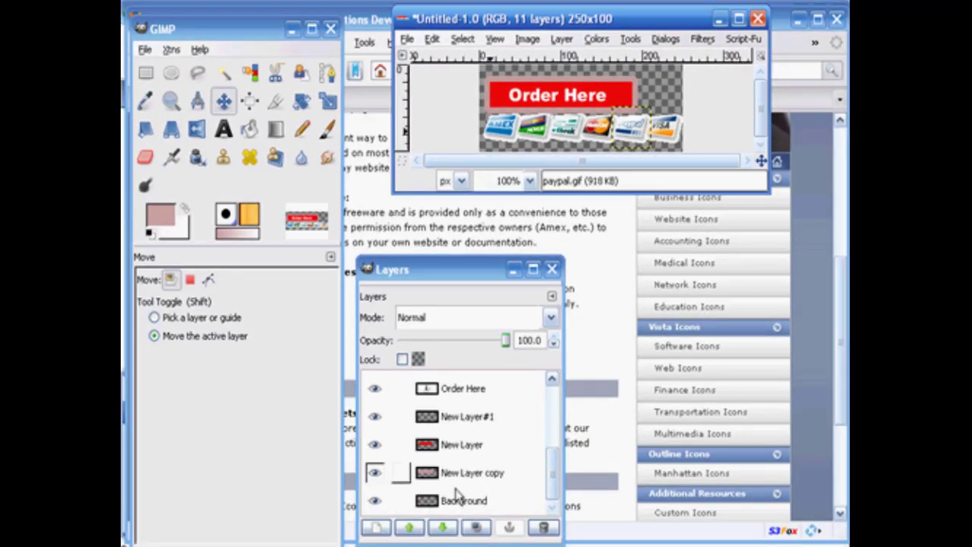
Merge the red rectangle's New Layer down into the New Layer copy beneath it
left_click(454, 478)
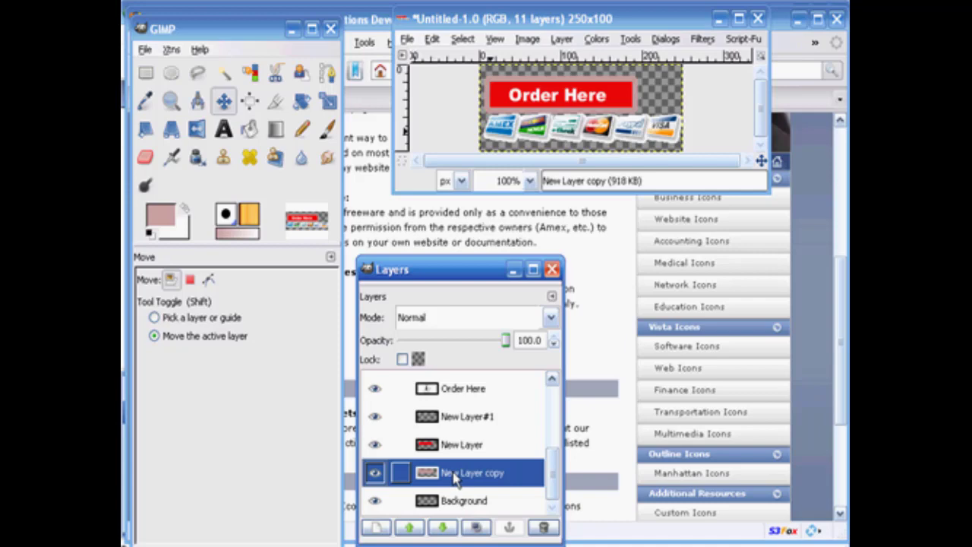
left_click_drag(455, 479, 454, 465)
left_click(456, 452)
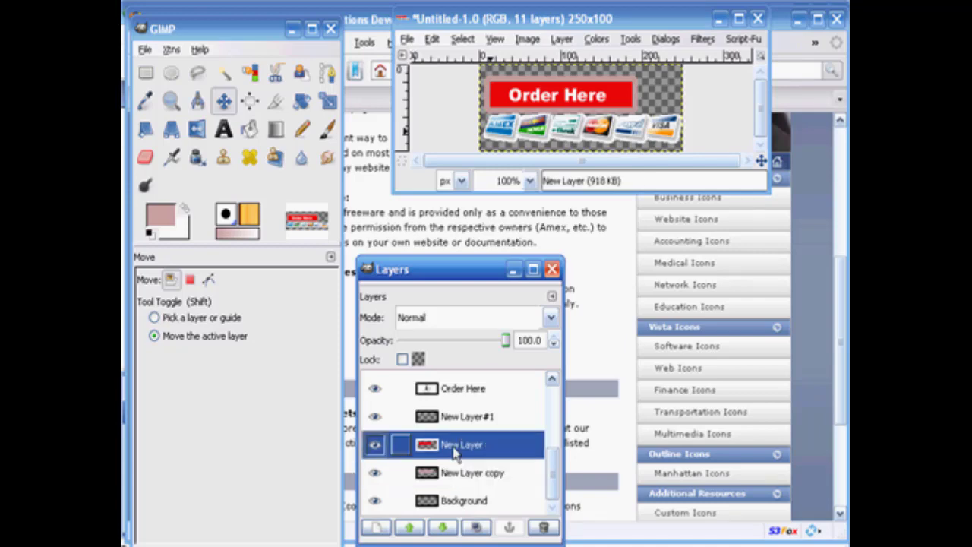
right_click(469, 451)
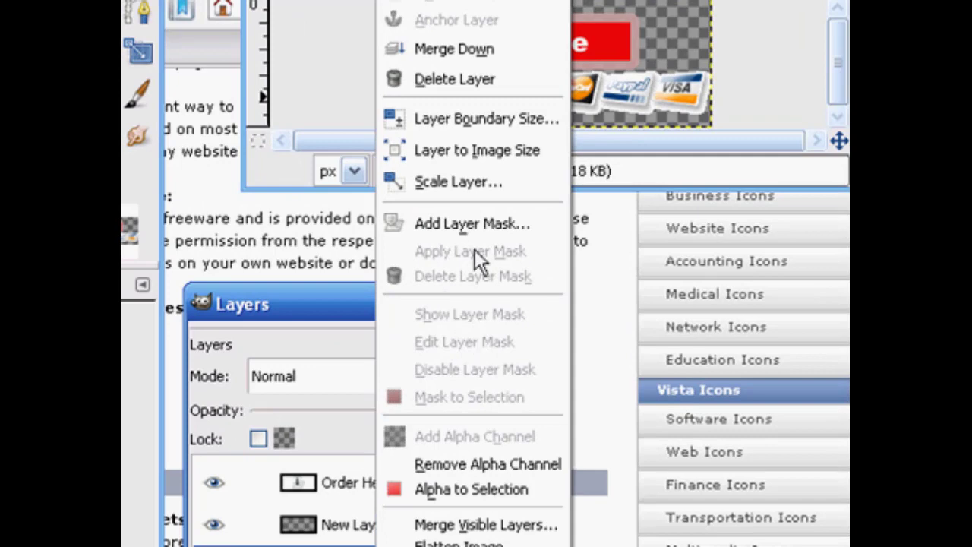
left_click(442, 48)
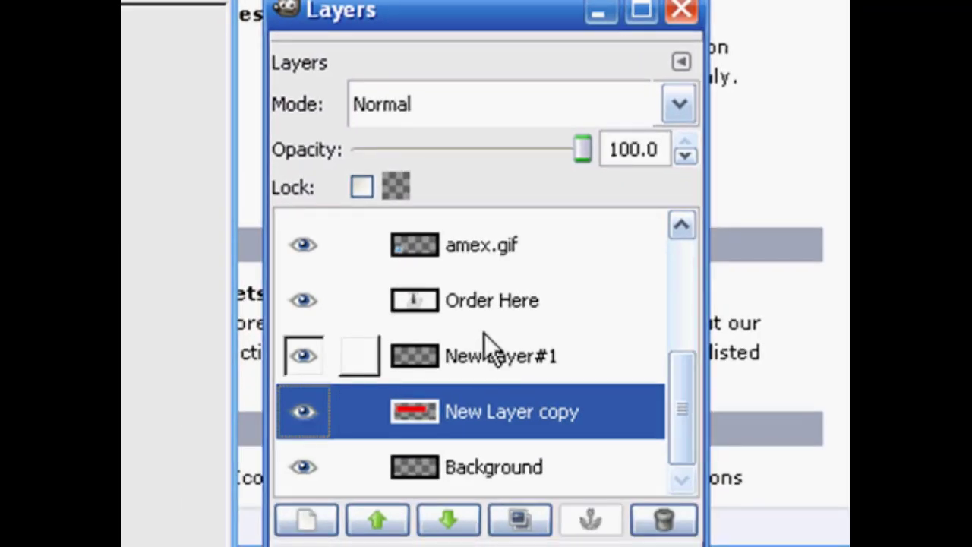
Delete the empty New Layer#1 from the layer stack
left_click(474, 359)
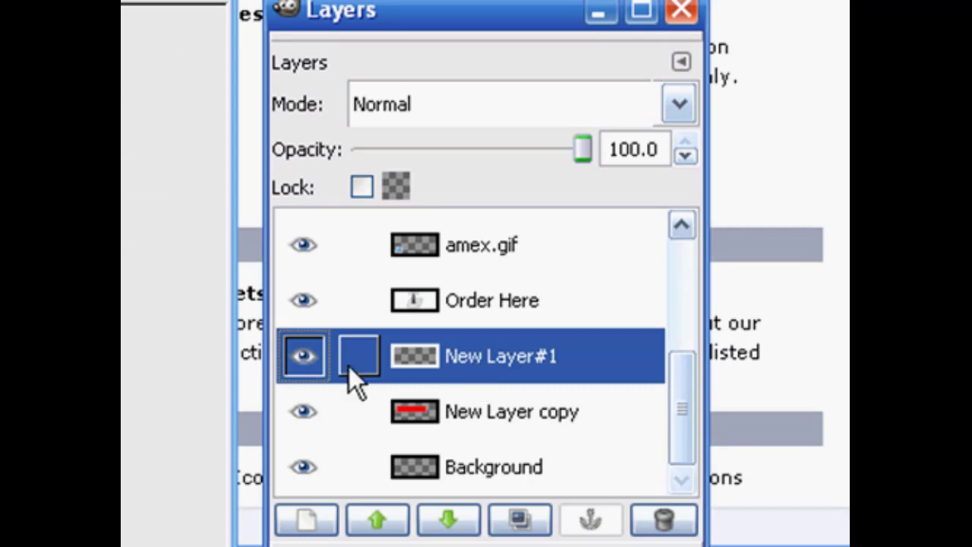
left_click(297, 351)
left_click(665, 523)
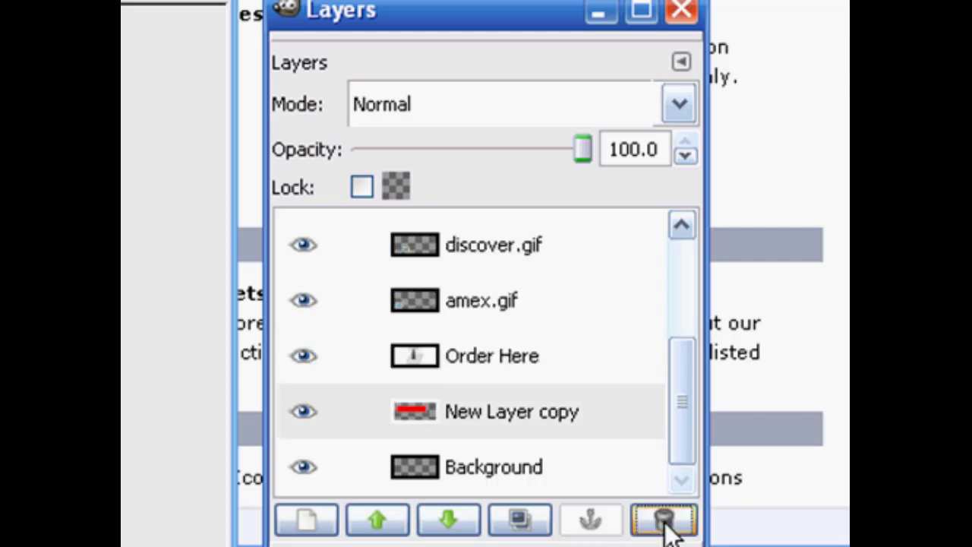
Merge the Order Here text down into New Layer copy and move the combined button right to centre it above the card icons
left_click(496, 351)
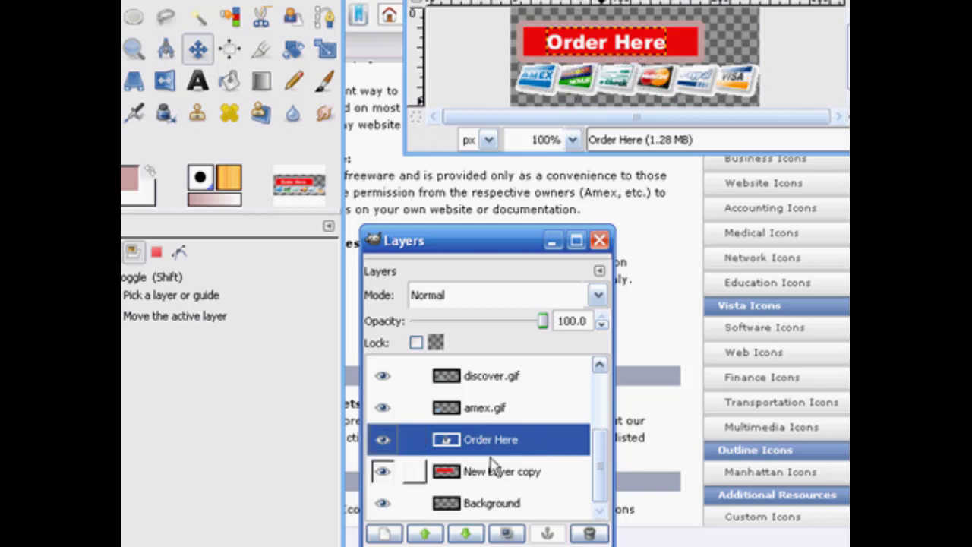
right_click(535, 448)
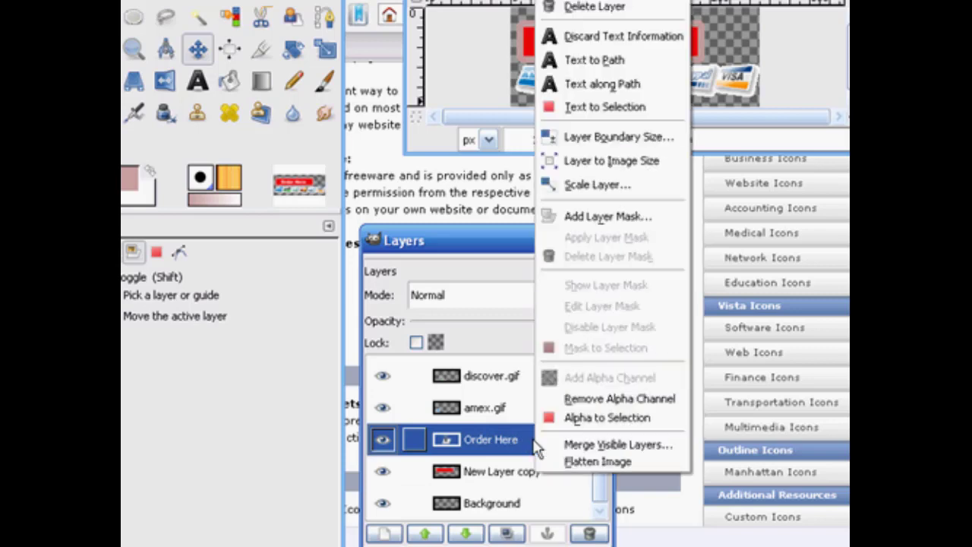
left_click(595, 6)
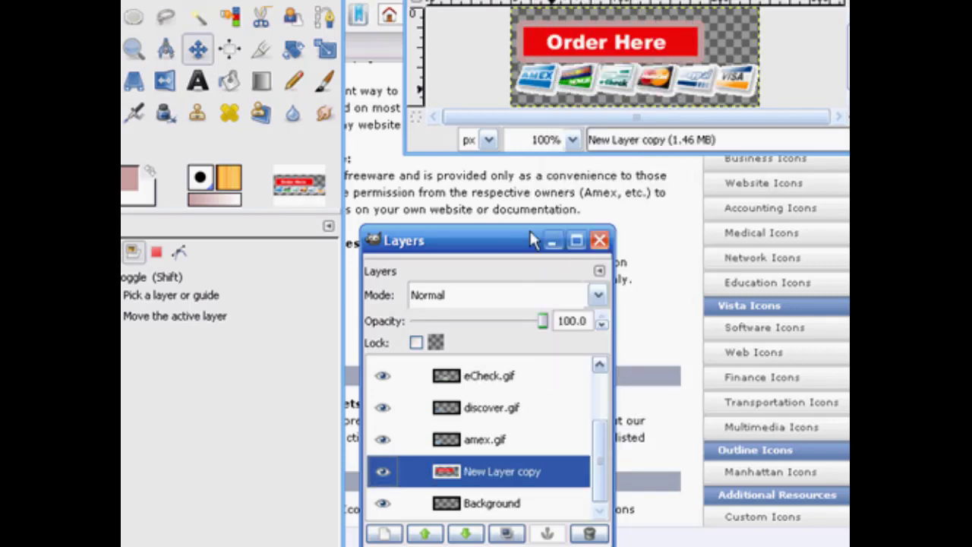
left_click(572, 36)
left_click_drag(579, 42, 610, 43)
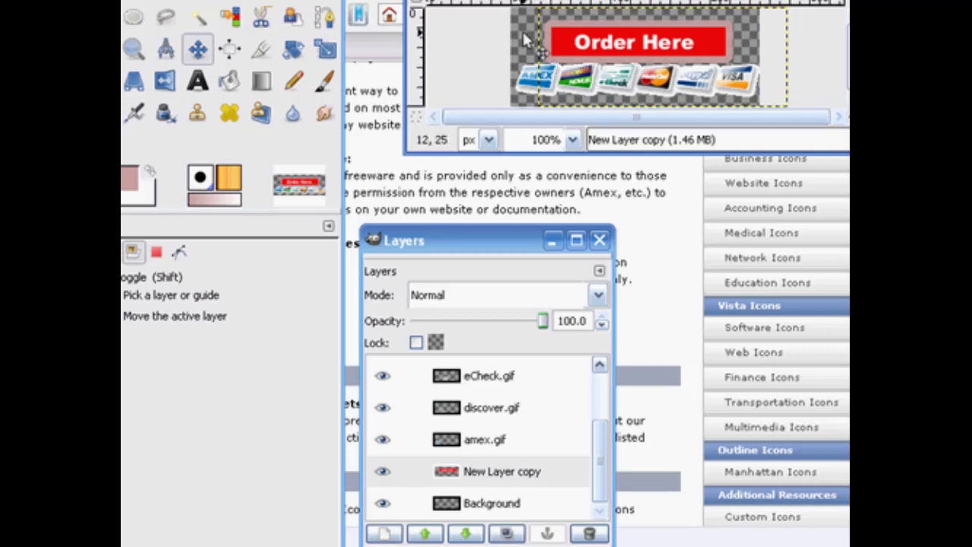
Merge all visible layers into one with the final layer expanded as necessary
right_click(515, 469)
left_click(496, 503)
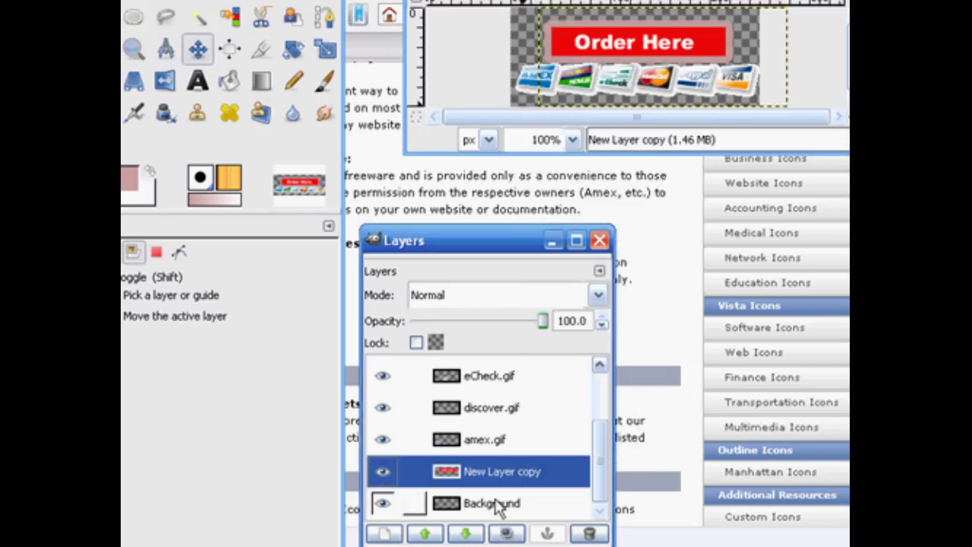
right_click(495, 503)
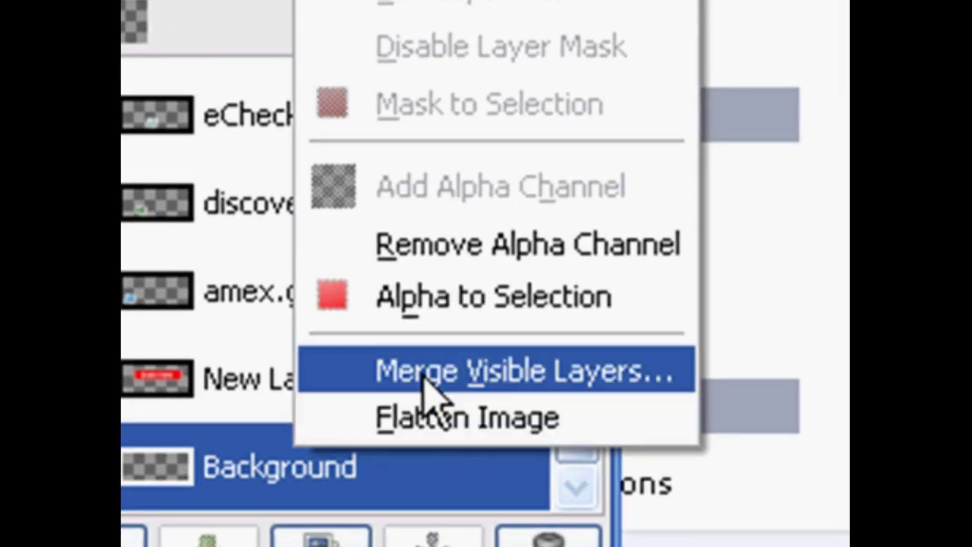
left_click(420, 376)
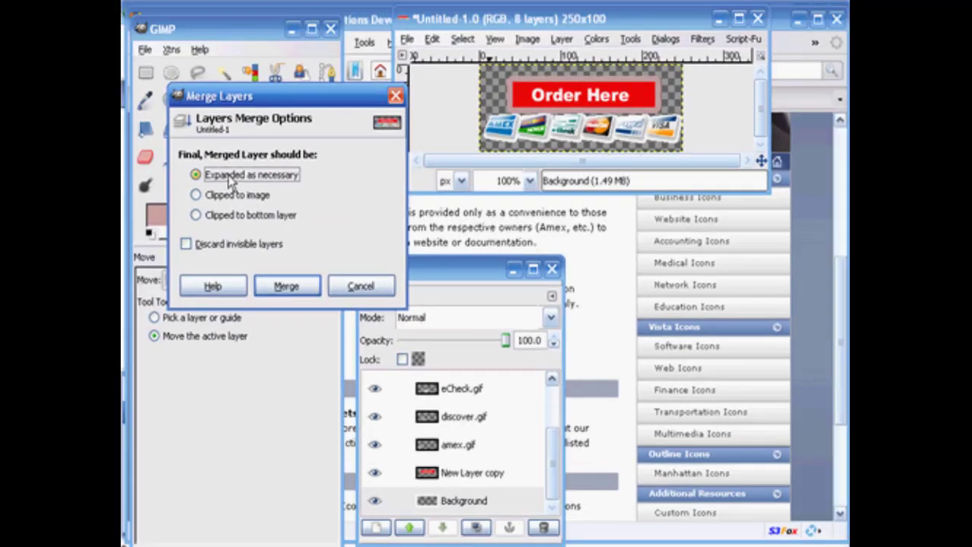
left_click(286, 285)
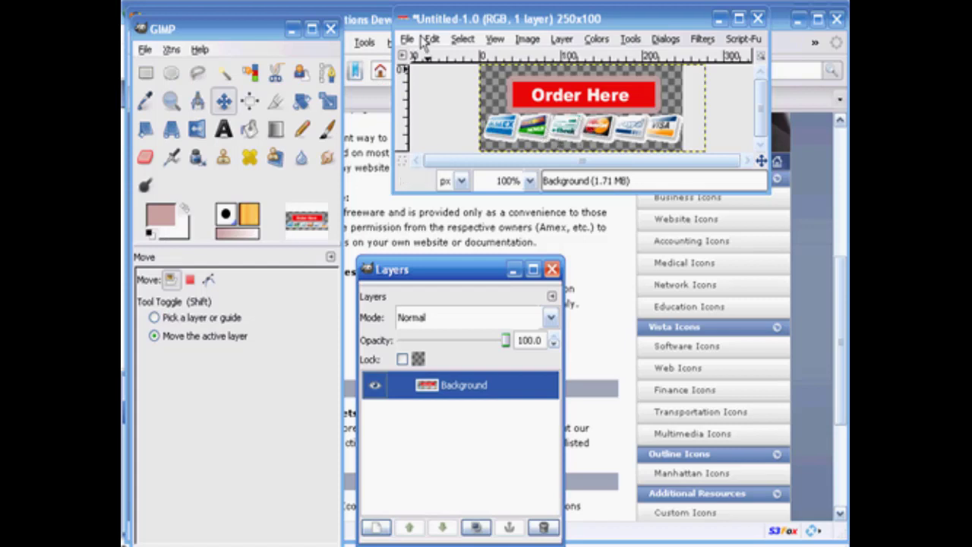
left_click(528, 41)
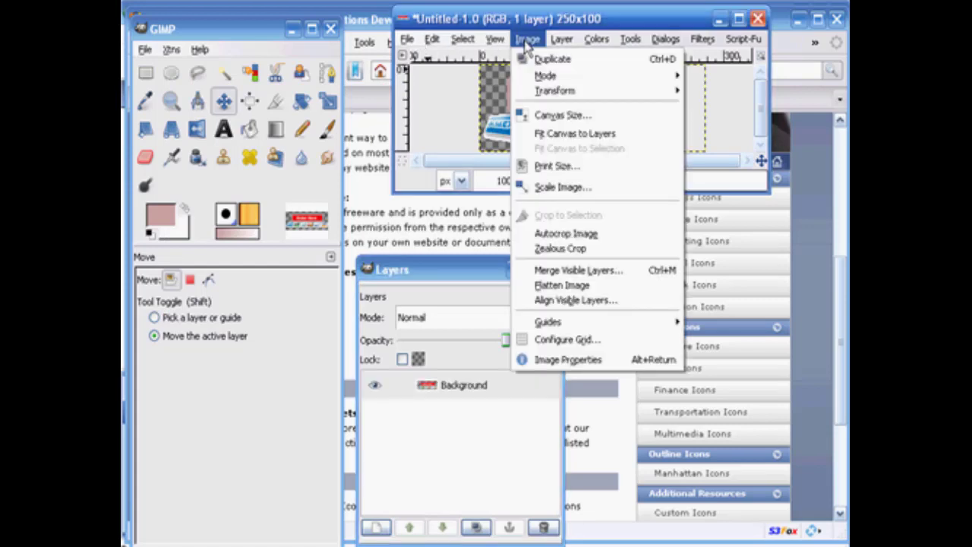
left_click(548, 188)
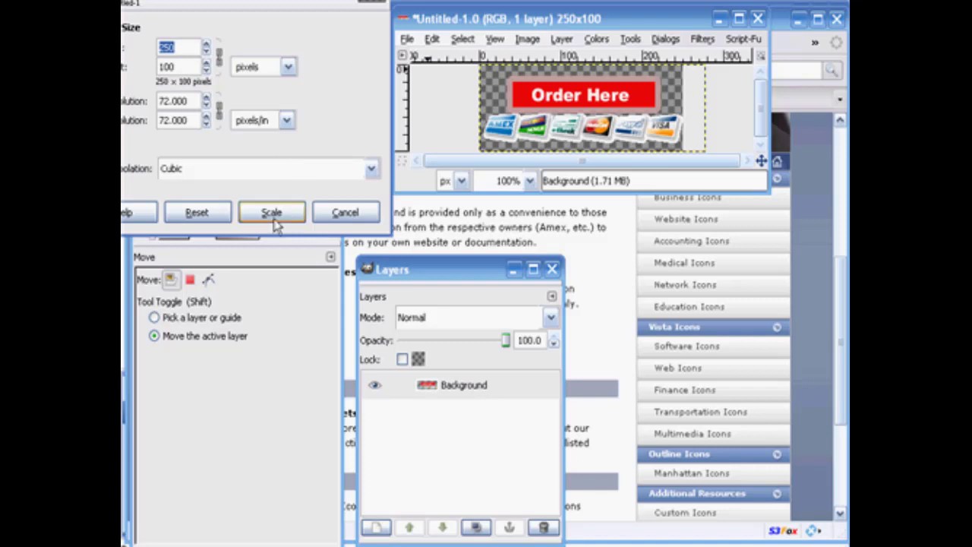
left_click(356, 212)
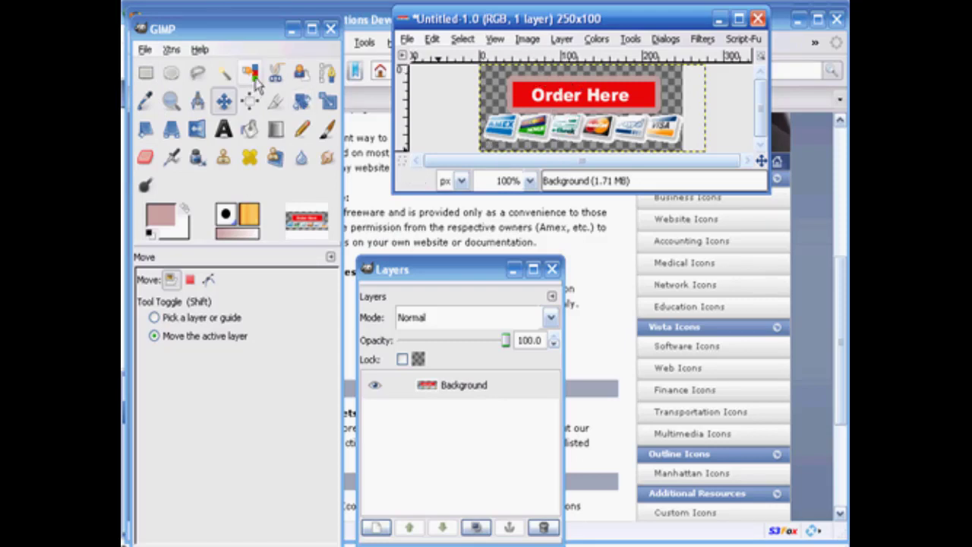
Crop the image to 250 x 80 px from position 0, 13, trimming the empty strips above the button and below the card icons
left_click(276, 104)
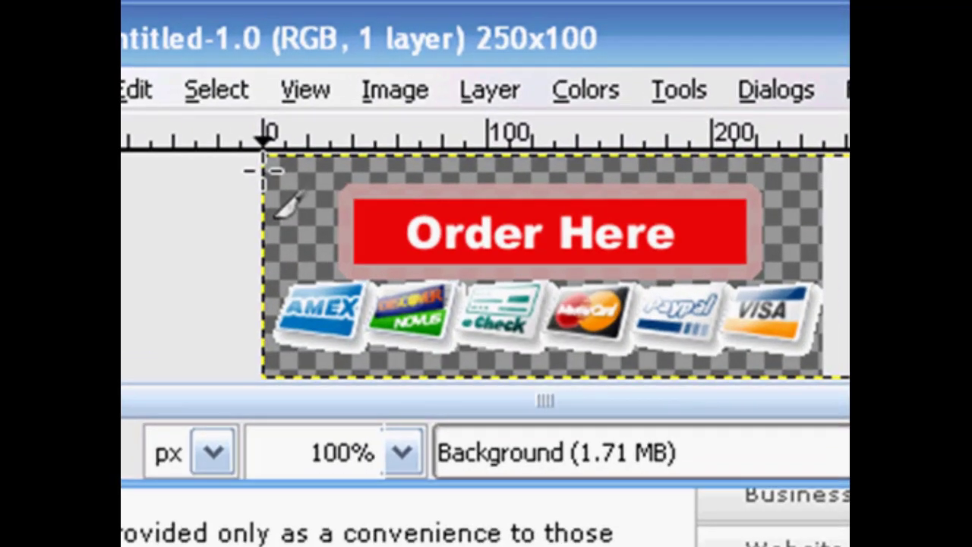
left_click_drag(271, 171, 830, 360)
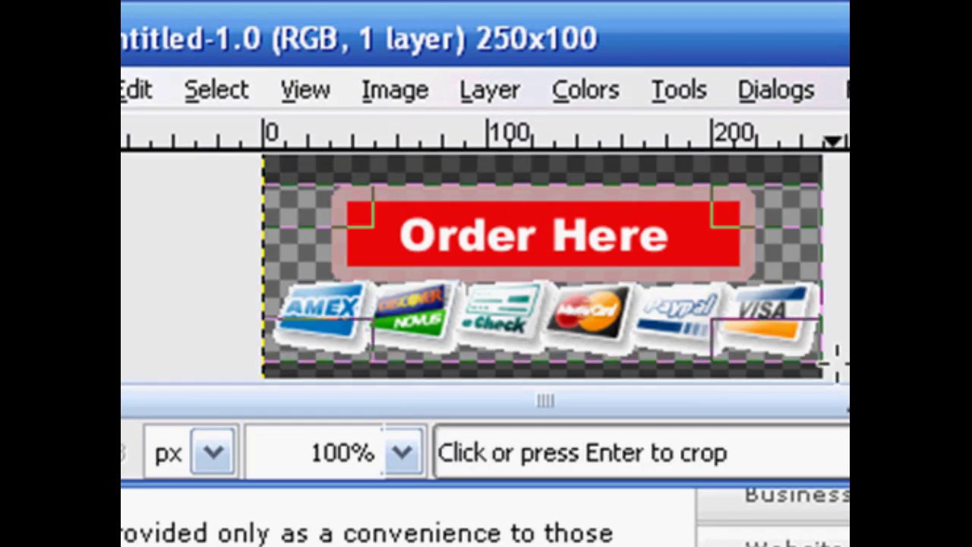
key("Return")
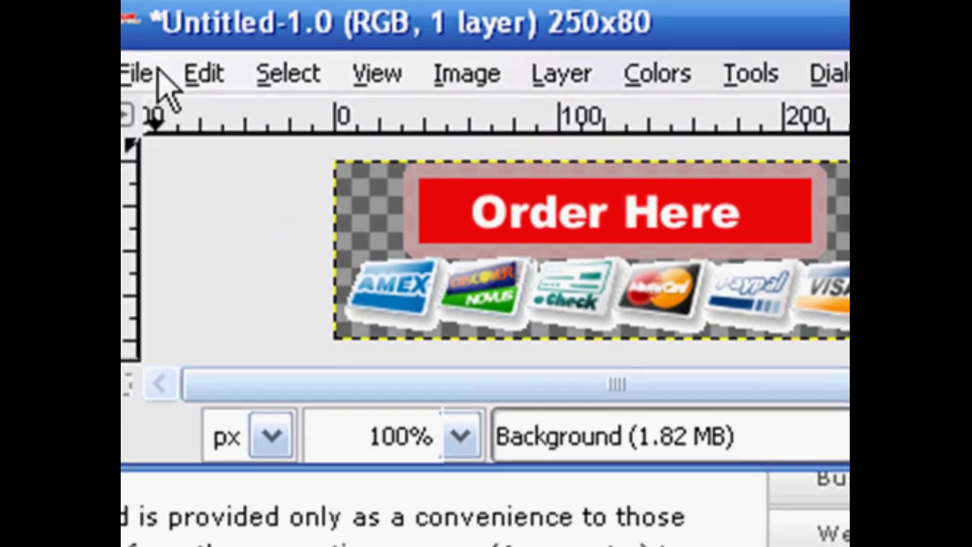
left_click(202, 61)
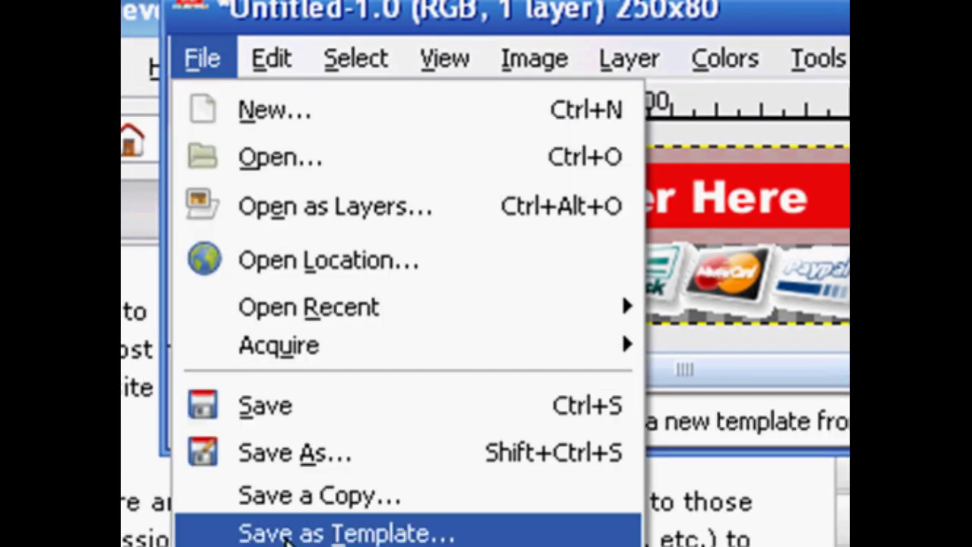
left_click(290, 454)
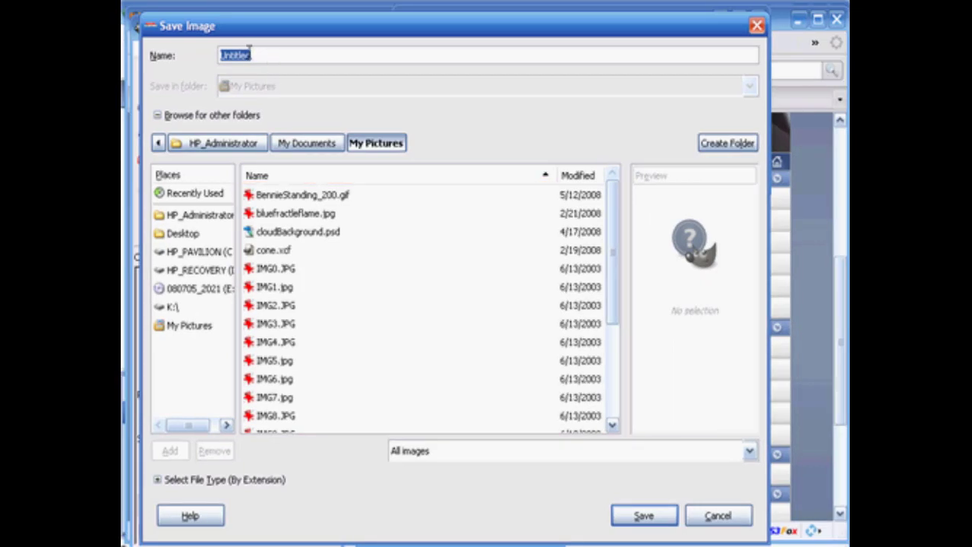
type("orderbutton")
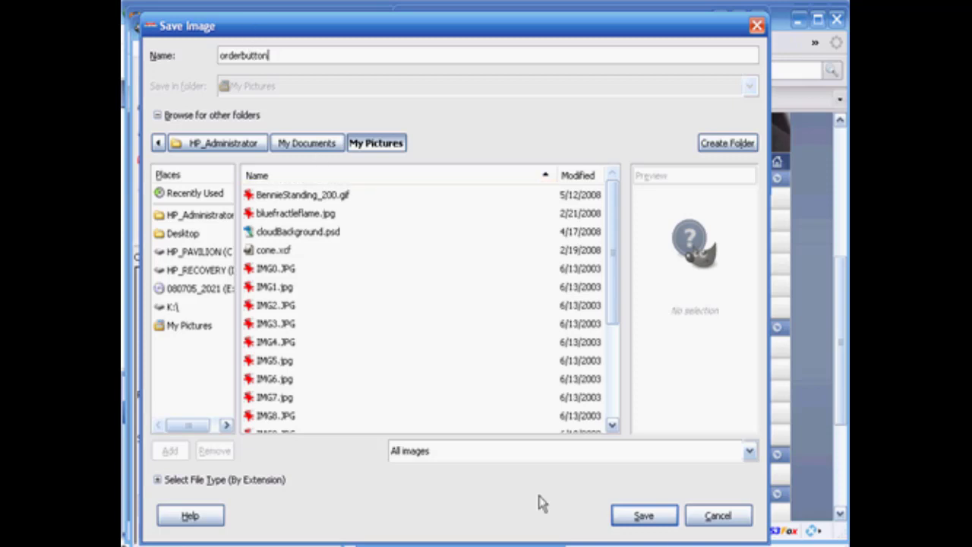
left_click(718, 516)
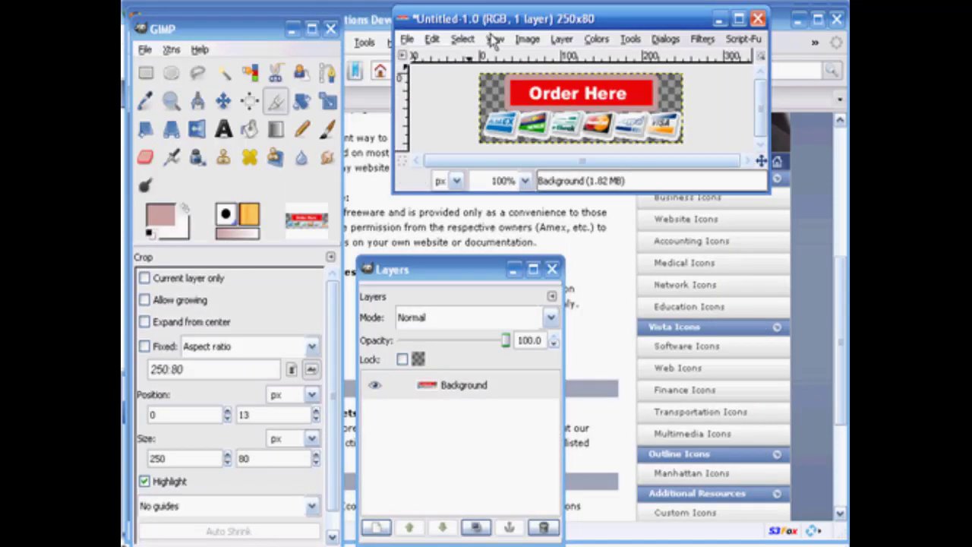
left_click(534, 40)
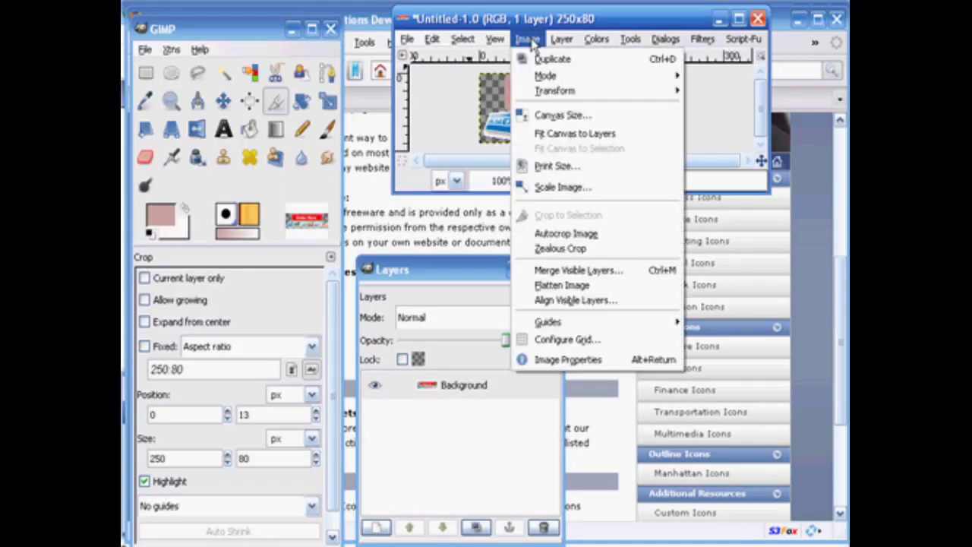
left_click(549, 189)
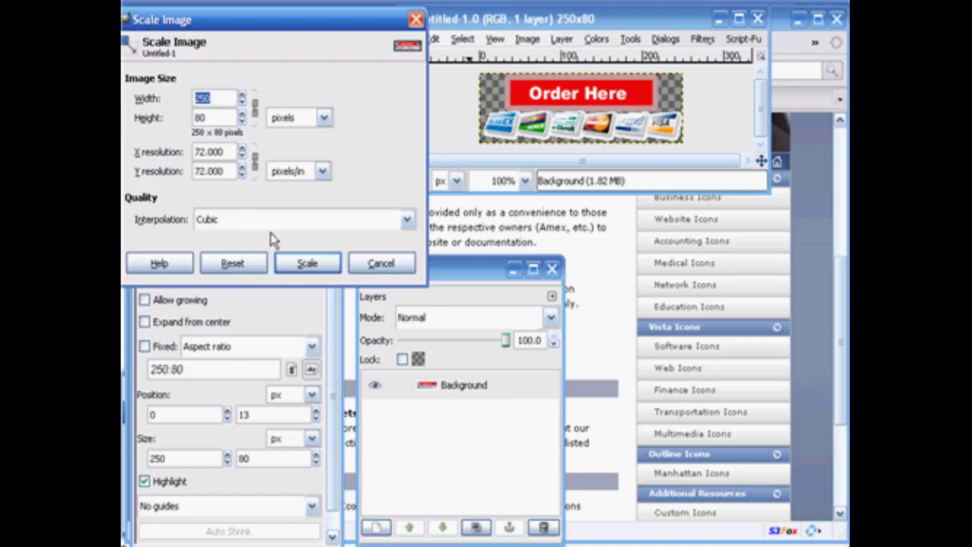
left_click(380, 263)
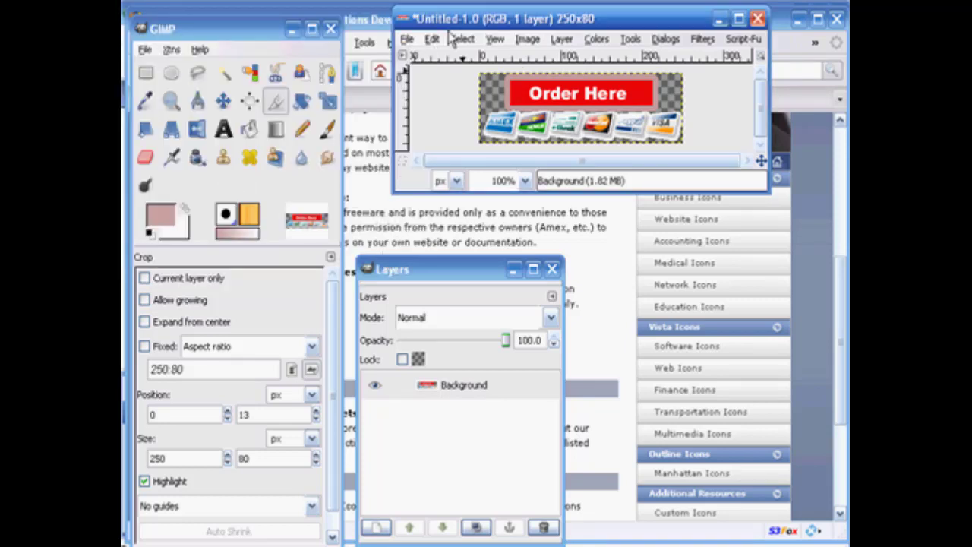
Scale the Order Here image down to 100 x 32 pixels, keeping its proportions
left_click(529, 45)
left_click(556, 185)
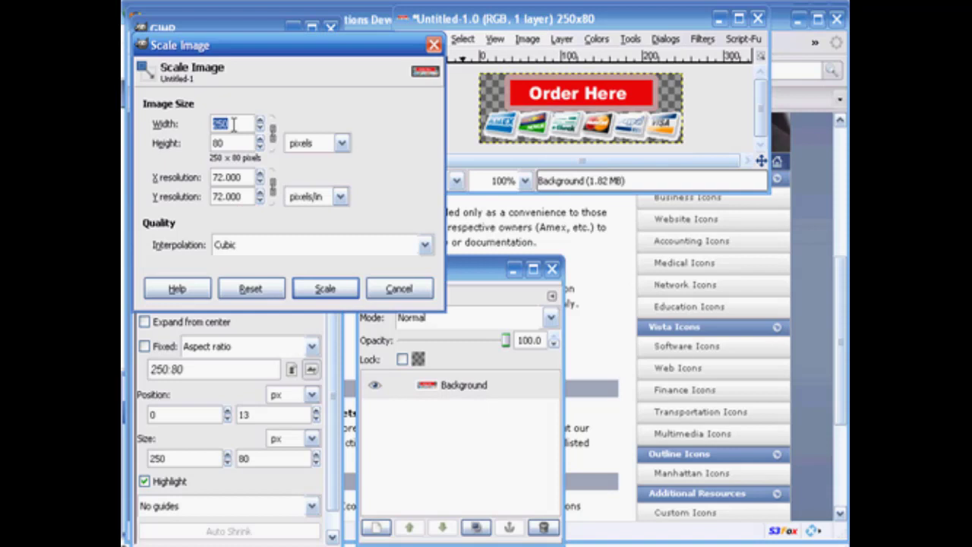
type("100")
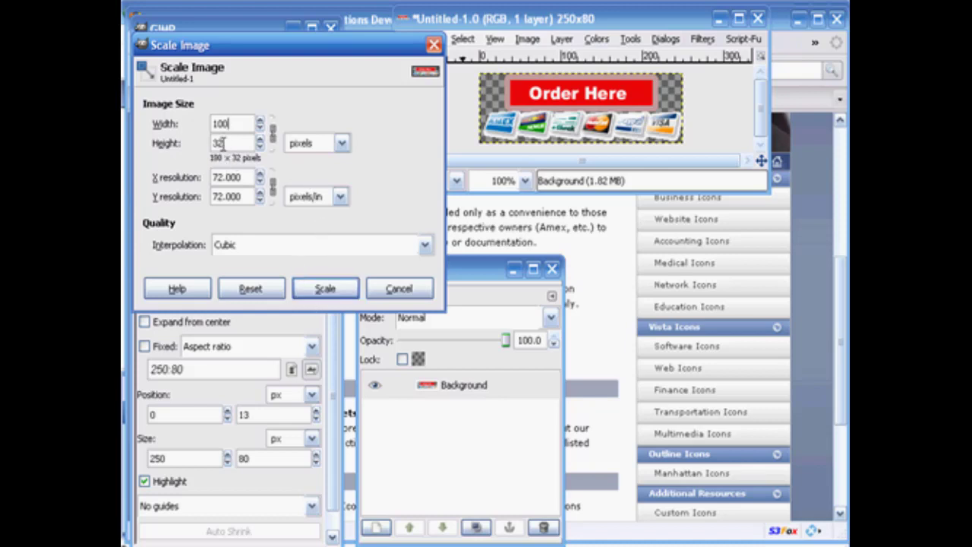
left_click(323, 289)
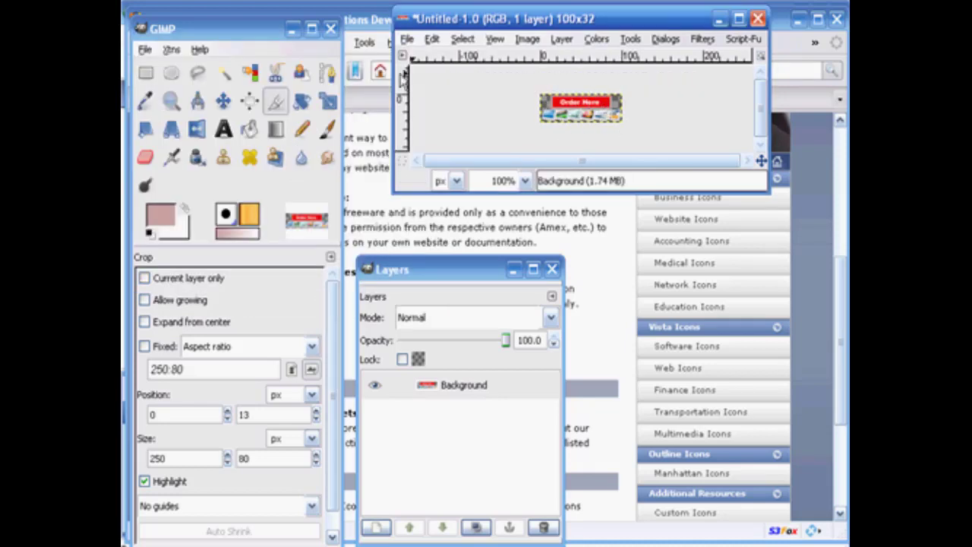
Save the scaled button in My Pictures as orderbtn100x32.jpg, exporting it as a flattened JPEG
left_click(407, 39)
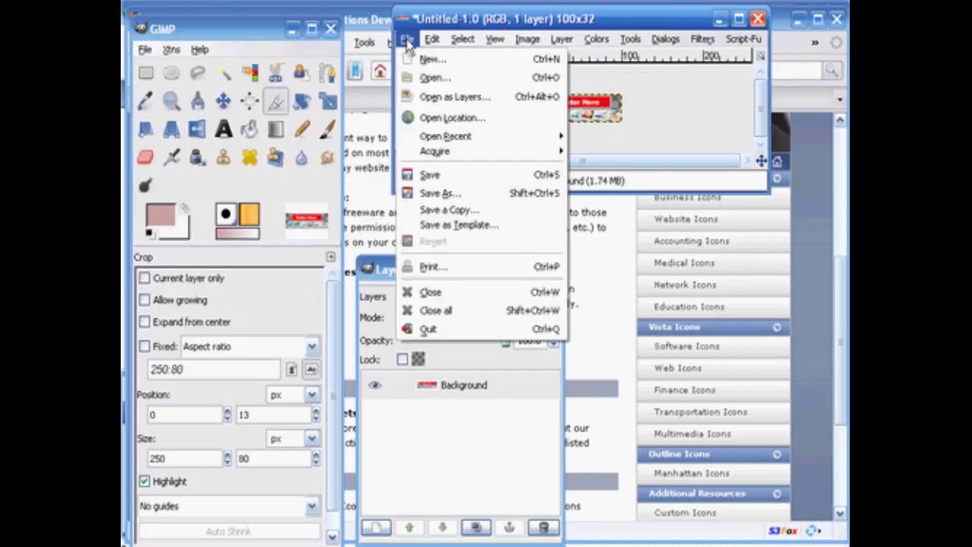
left_click(436, 194)
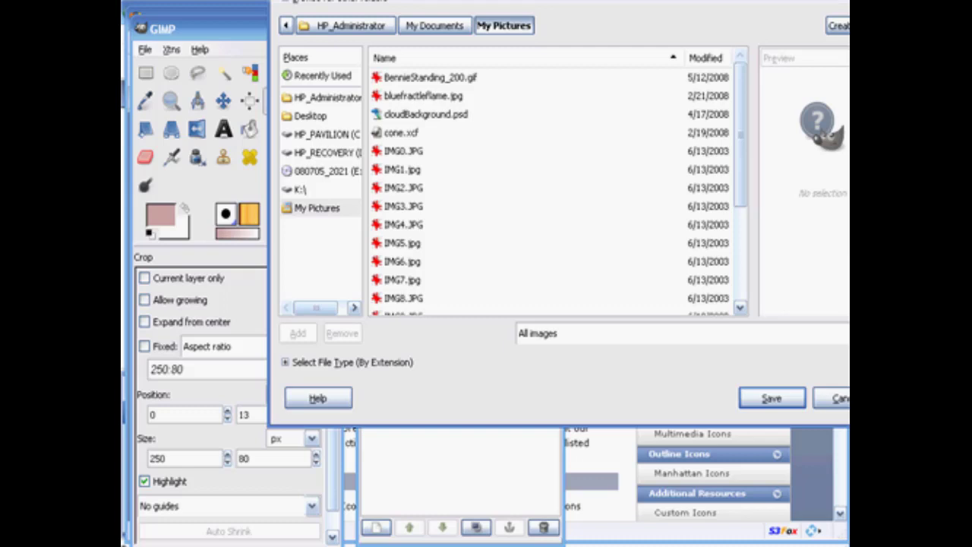
left_click(286, 363)
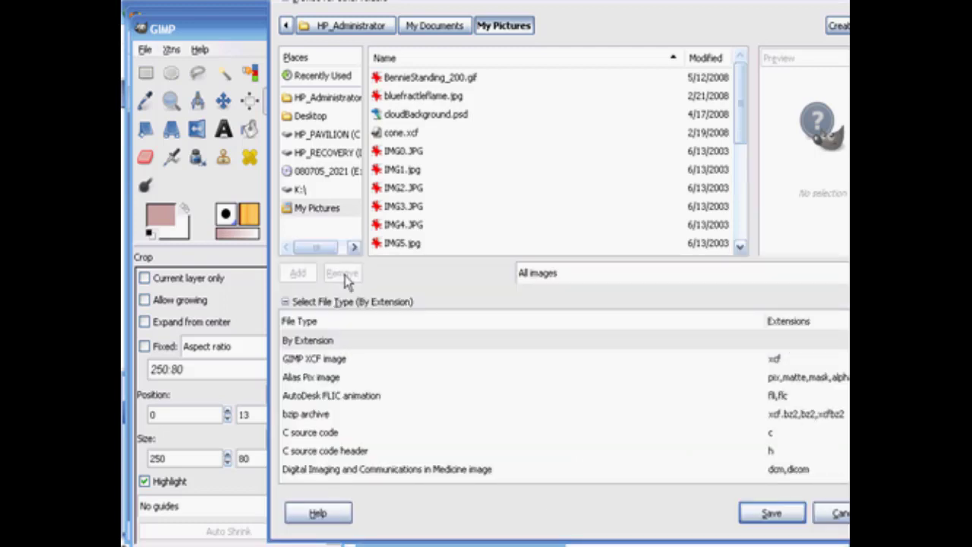
left_click(286, 302)
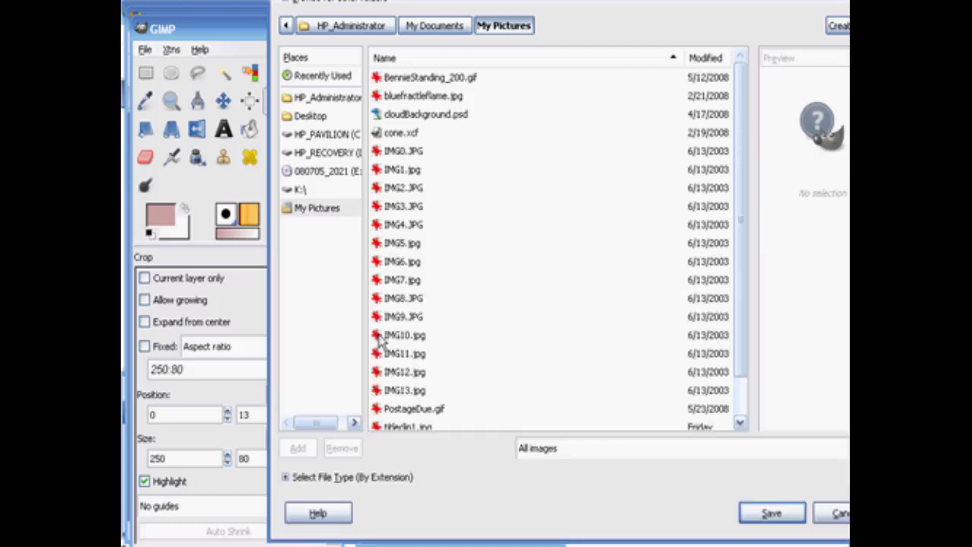
left_click(772, 515)
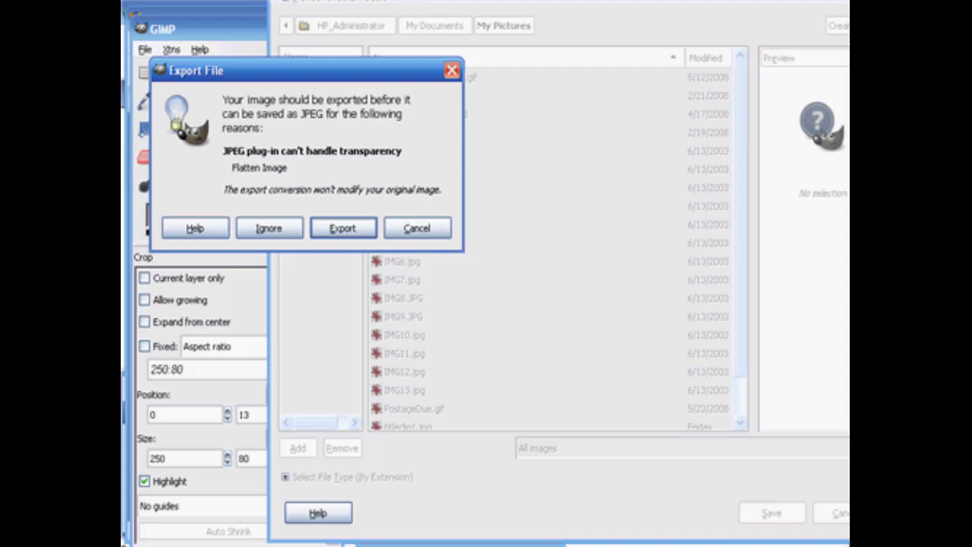
left_click(338, 231)
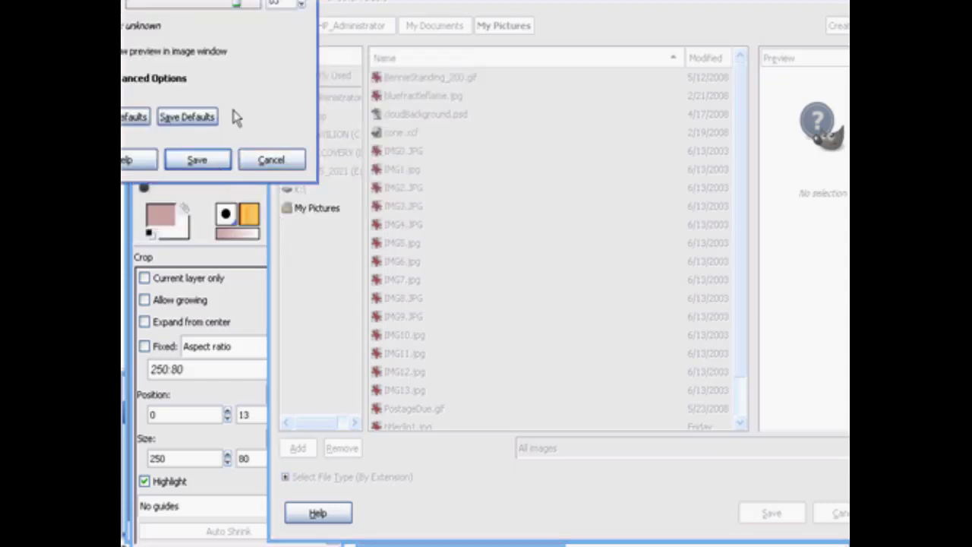
left_click(321, 259)
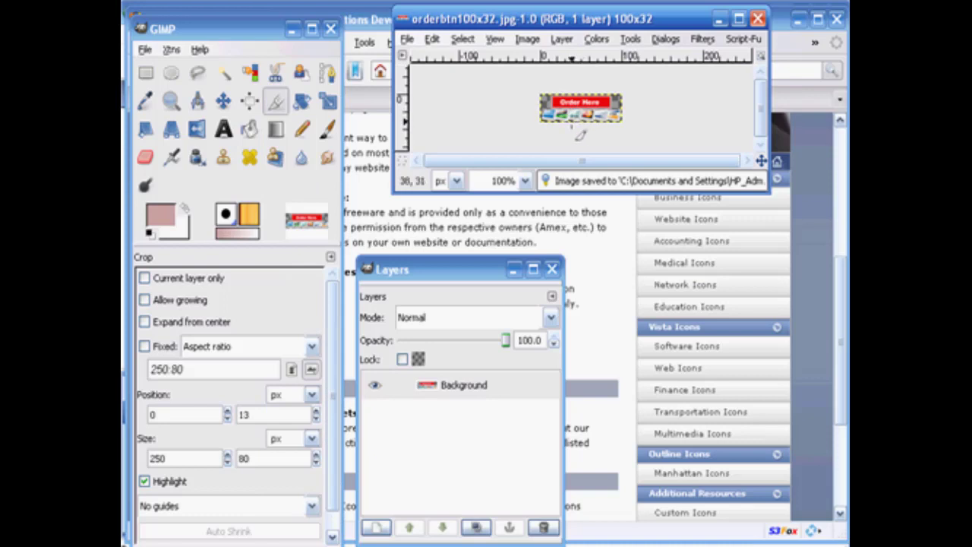
Close GIMP and minimise the Firefox window to switch to Camtasia Studio
left_click(332, 29)
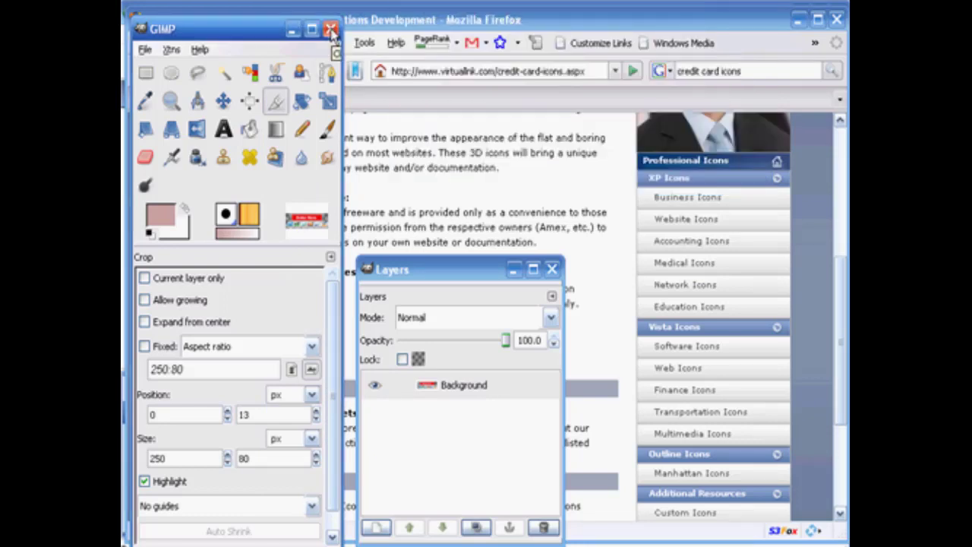
left_click(331, 29)
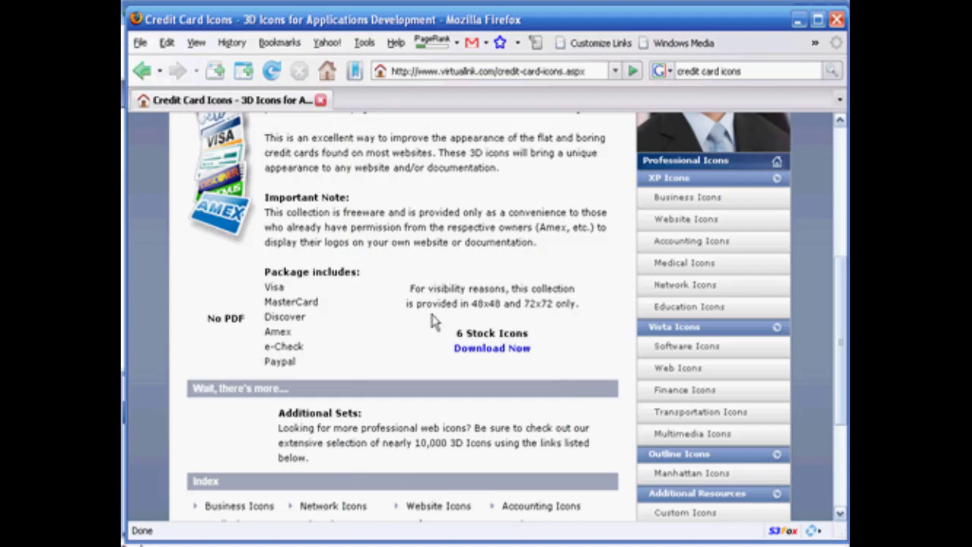
left_click(797, 19)
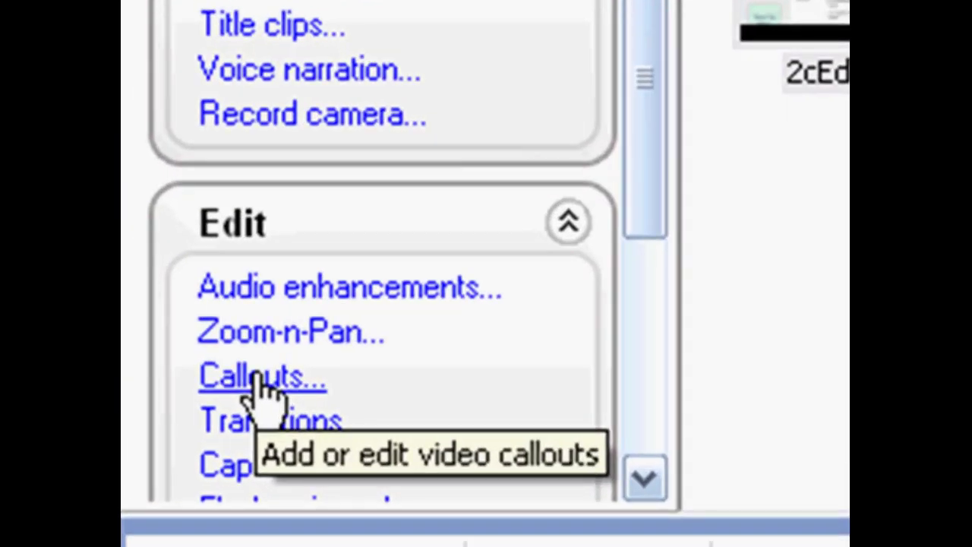
Add a new callout at the start of the video and open the Custom Callout Manager
left_click(258, 377)
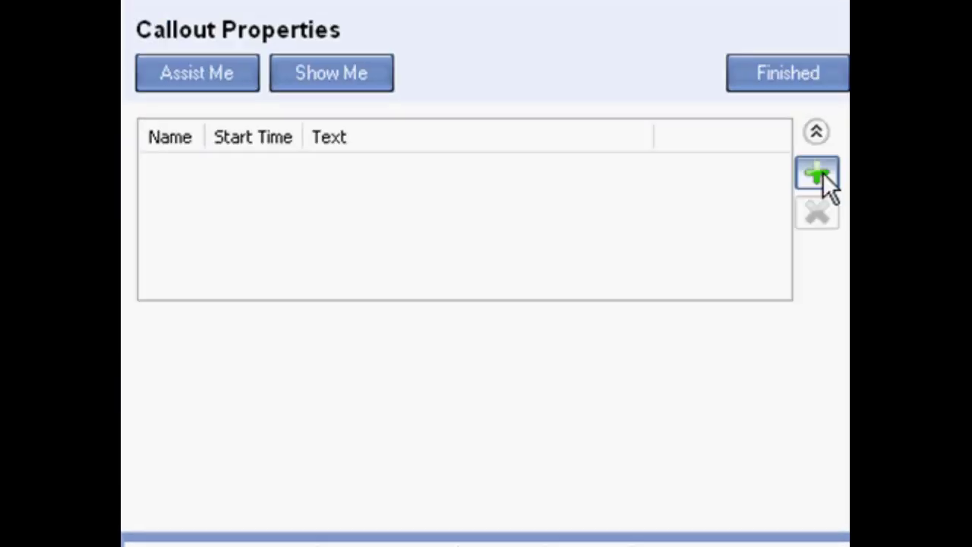
left_click(814, 175)
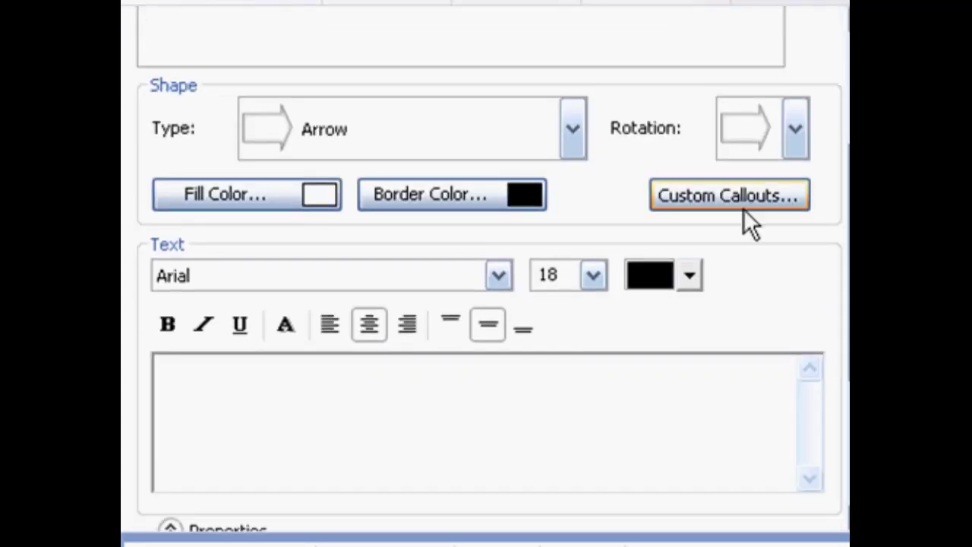
left_click(731, 199)
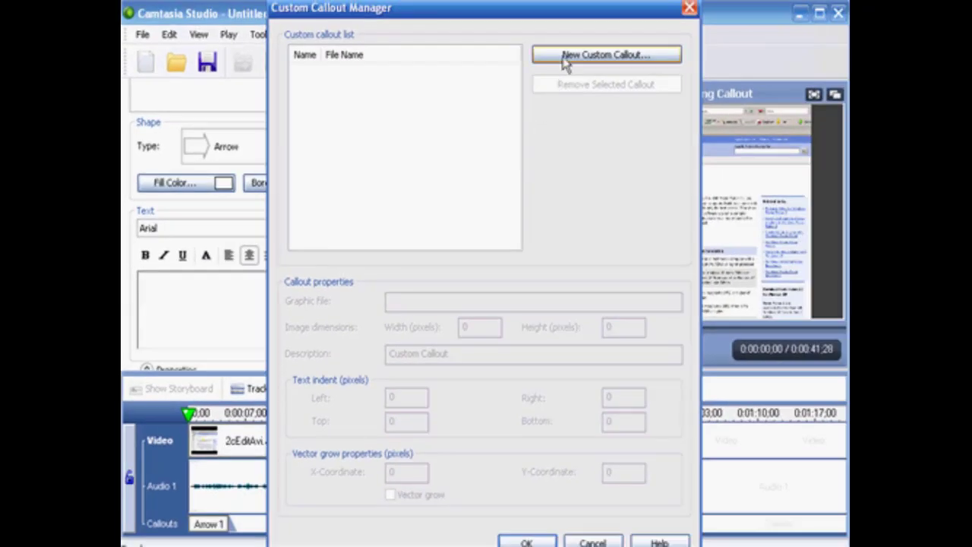
Create a new custom callout using orderbtn100x32.jpg from the My Pictures folder as its graphic file
left_click(565, 58)
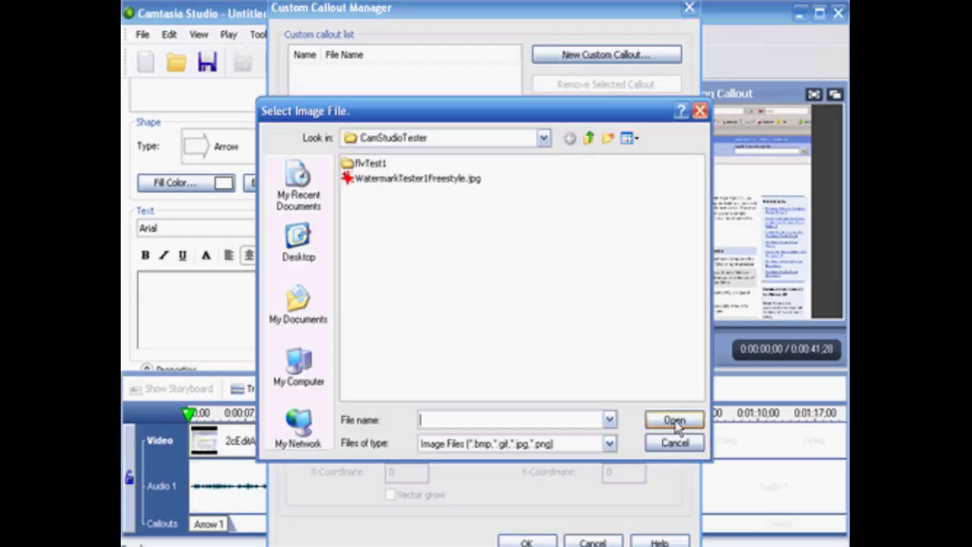
left_click(544, 137)
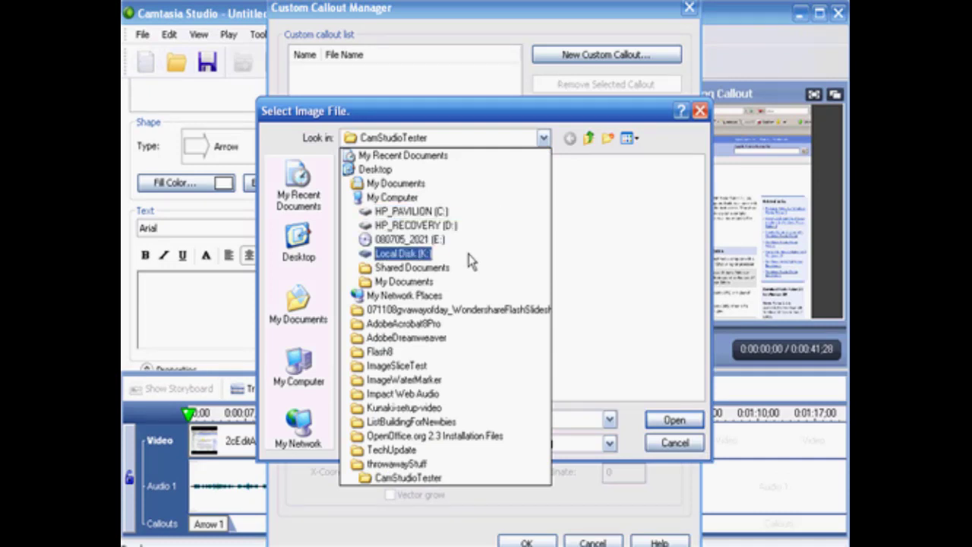
left_click(433, 185)
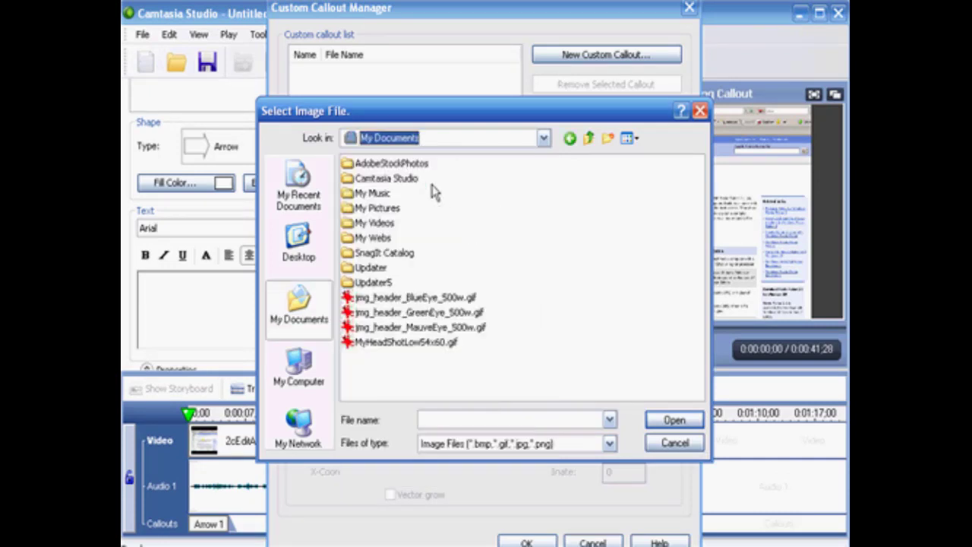
double_click(378, 210)
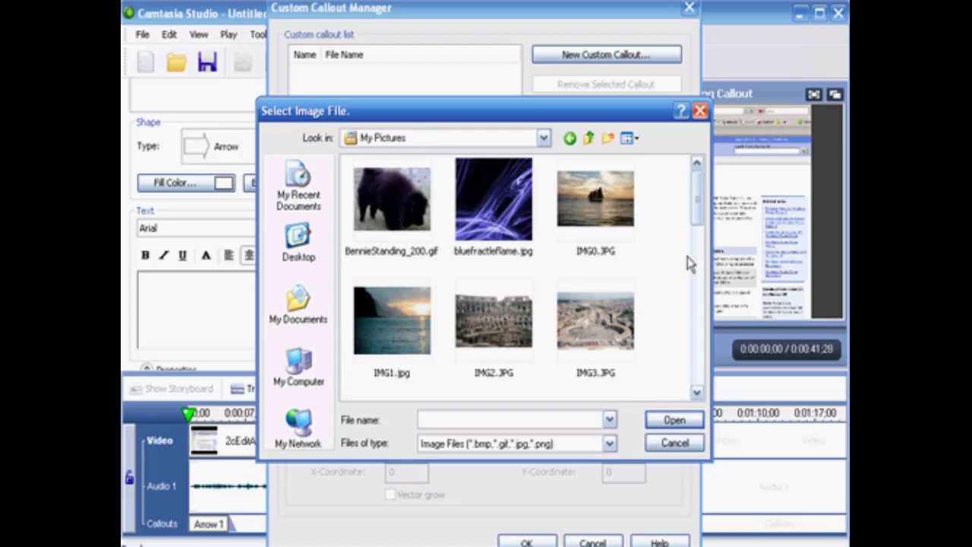
left_click_drag(698, 206, 703, 330)
double_click(483, 254)
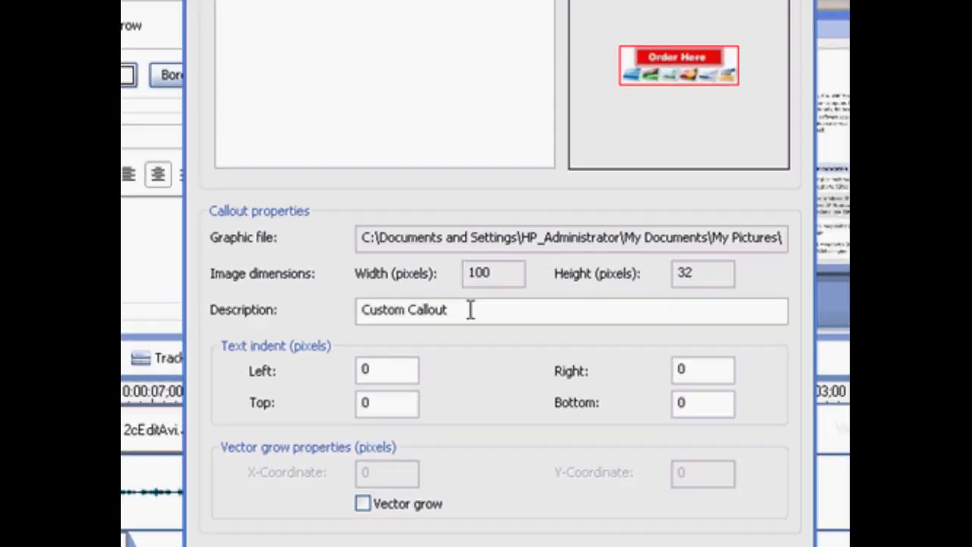
Set the custom callout's description to "Sm Red Order Btn" and accept it
left_click_drag(452, 353, 339, 353)
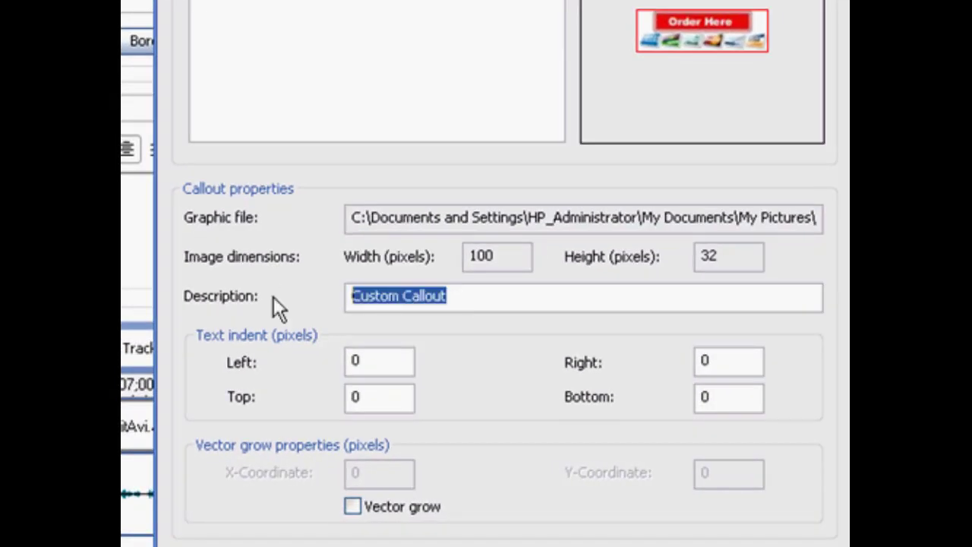
type("Sm Red Order Btn")
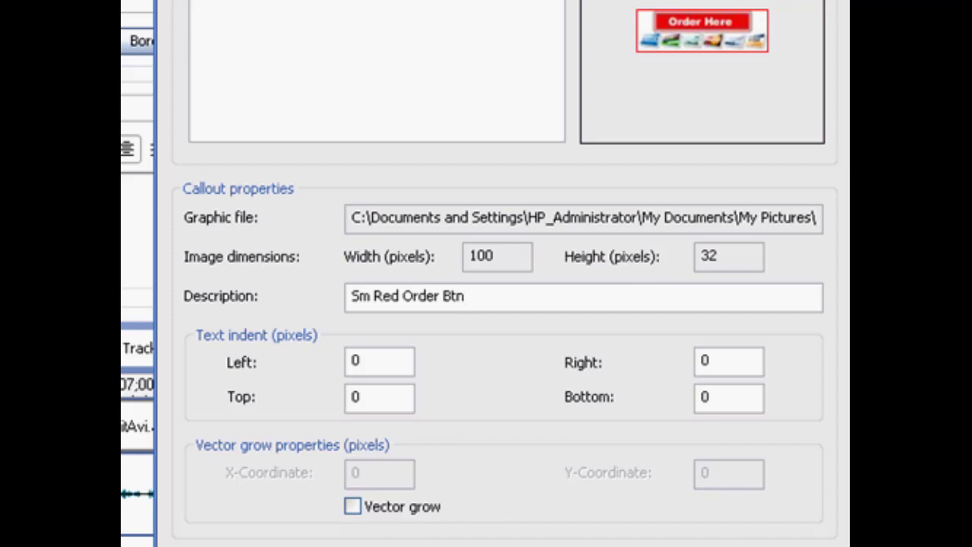
left_click(599, 544)
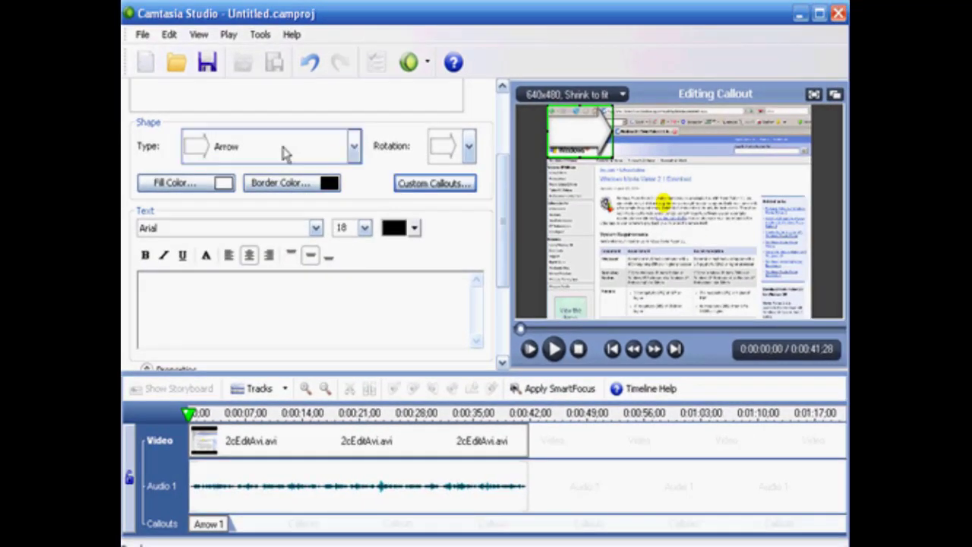
Change the arrow callout's shape type to Transparent Hotspot and finish editing the callout properties
left_click(355, 149)
scroll(355, 149, "down", 2)
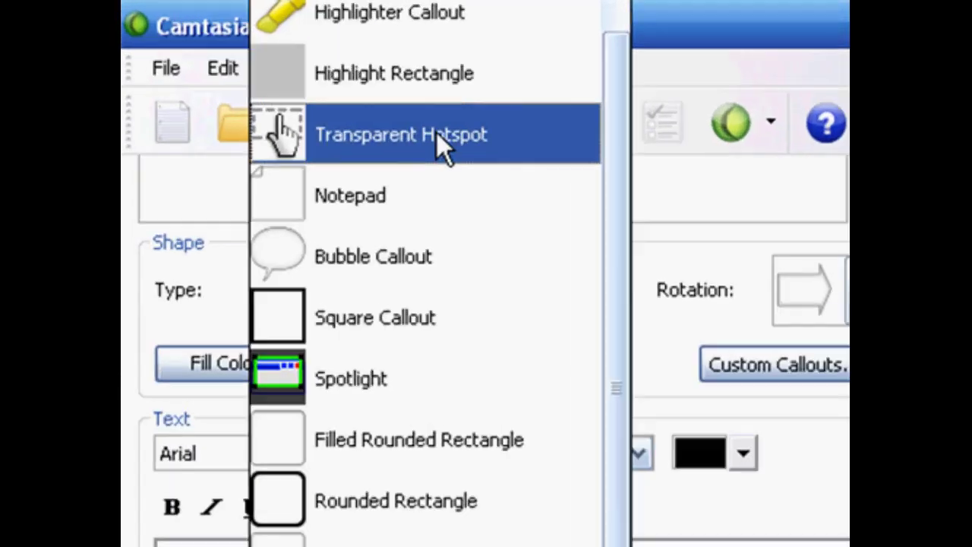
left_click(466, 144)
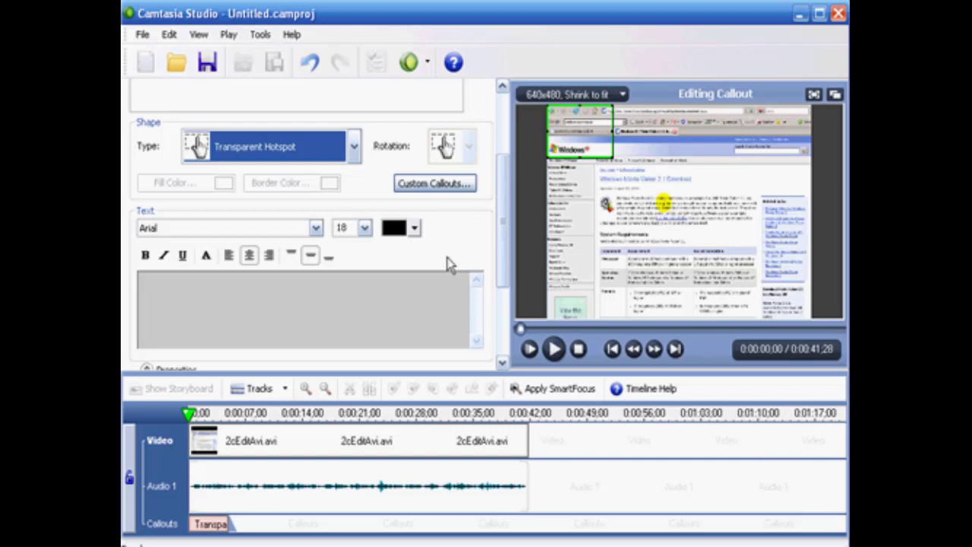
left_click_drag(506, 233, 504, 105)
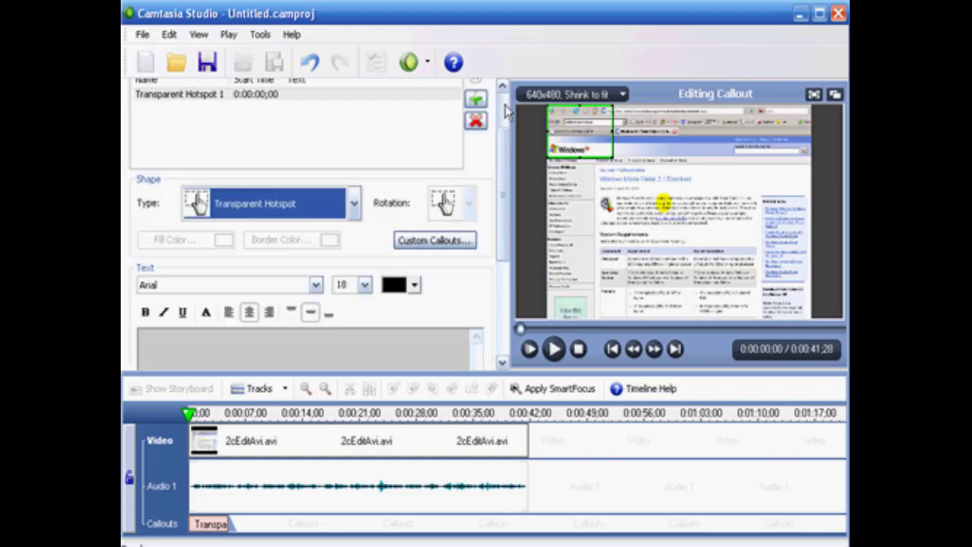
left_click(461, 103)
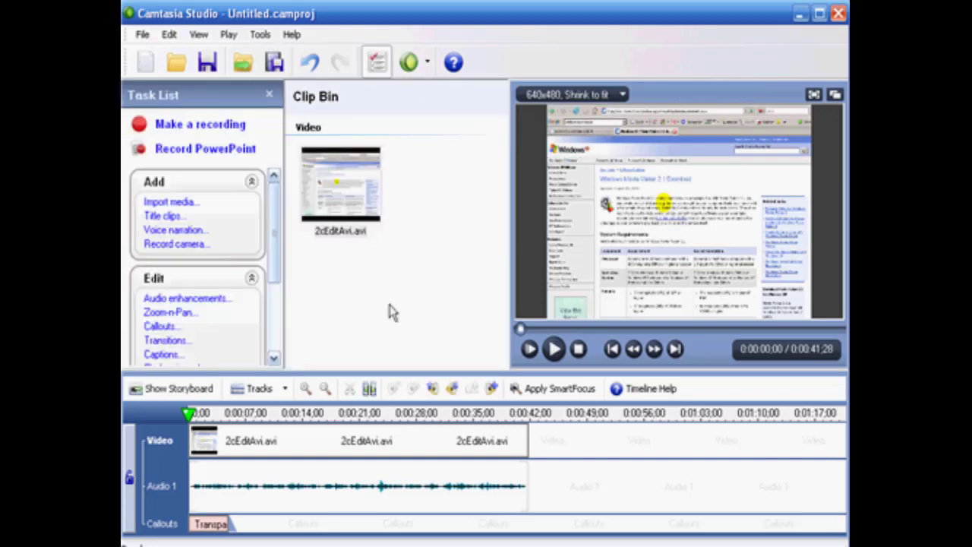
Import orderbtn100x32.jpg from the My Pictures folder into the project's Clip Bin
left_click(167, 202)
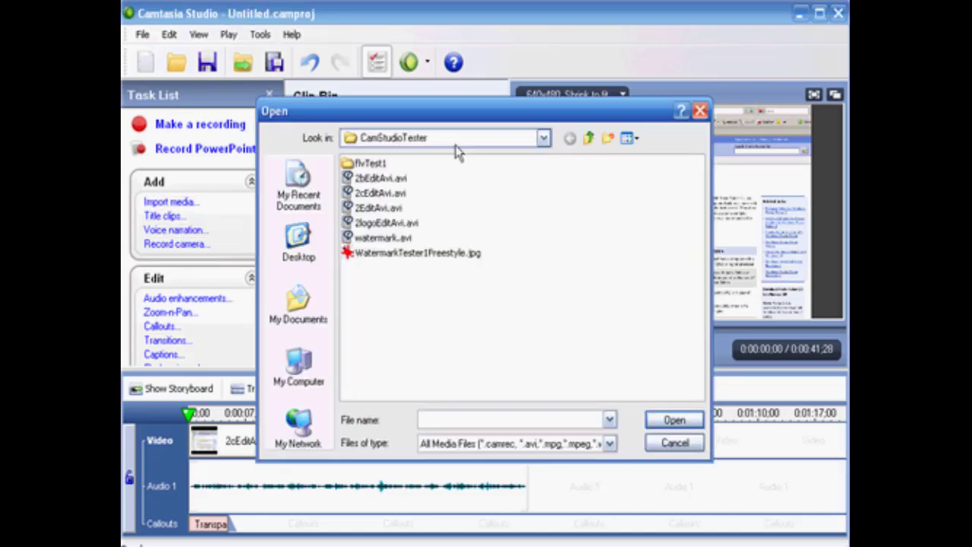
left_click(544, 138)
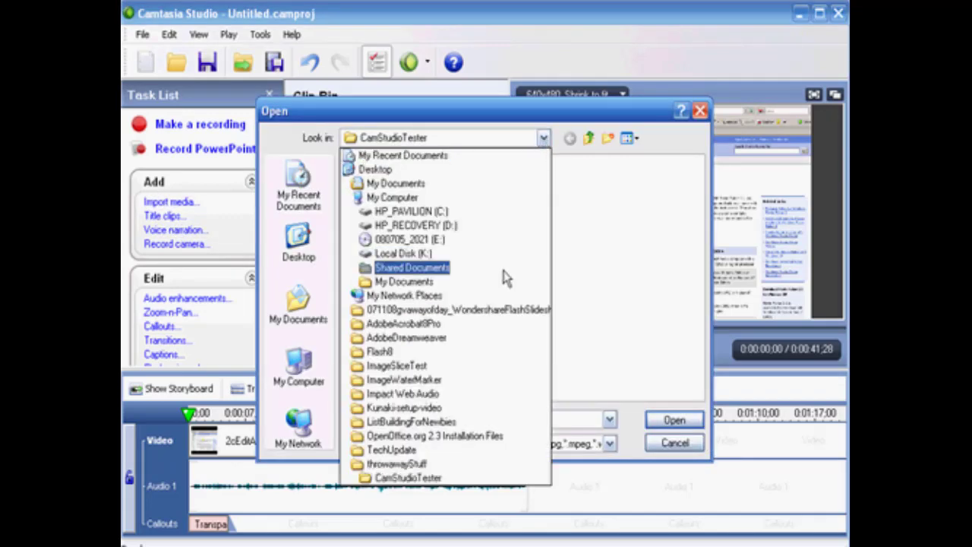
left_click(426, 184)
double_click(383, 207)
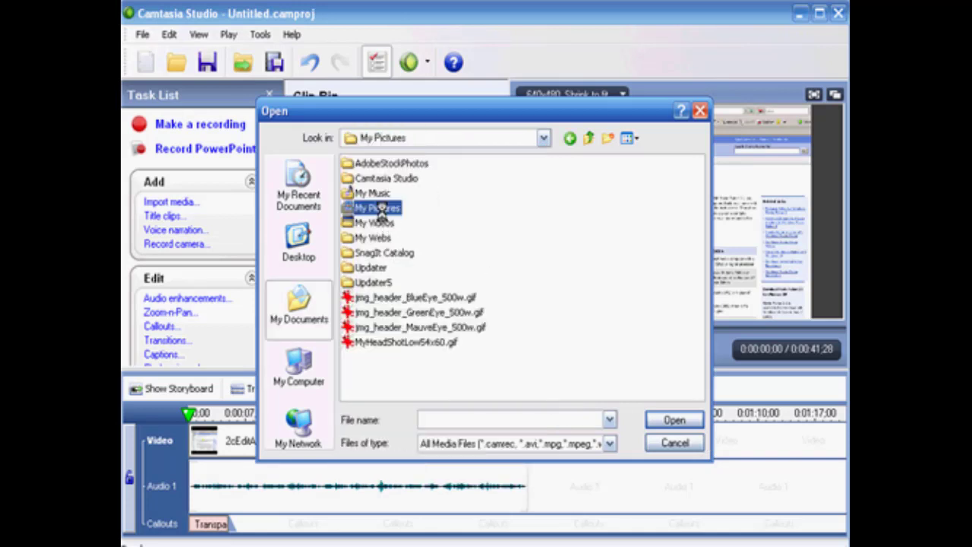
left_click_drag(696, 214, 708, 334)
double_click(493, 265)
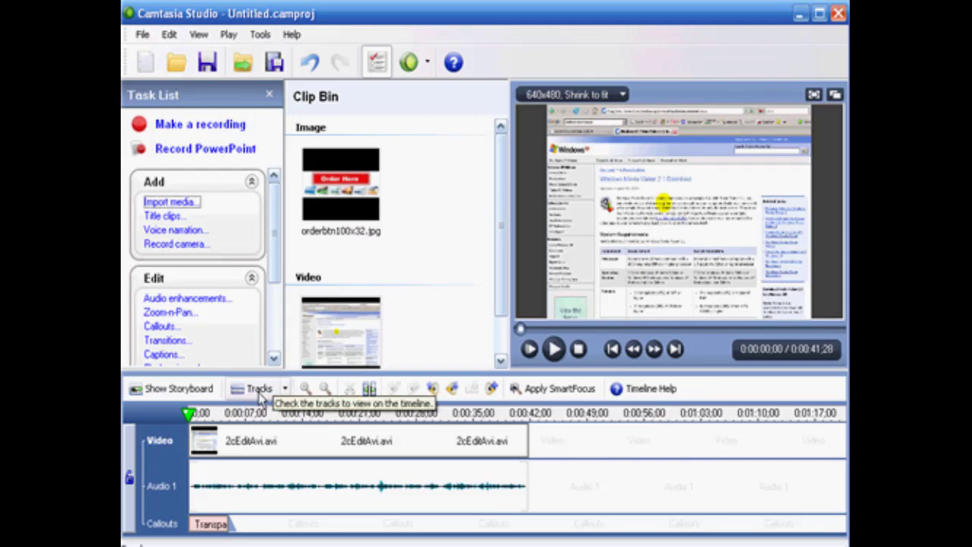
Show the PIP track and place orderbtn100x32.jpg at its start, previewing the PIP track on top of the Video track
left_click(285, 389)
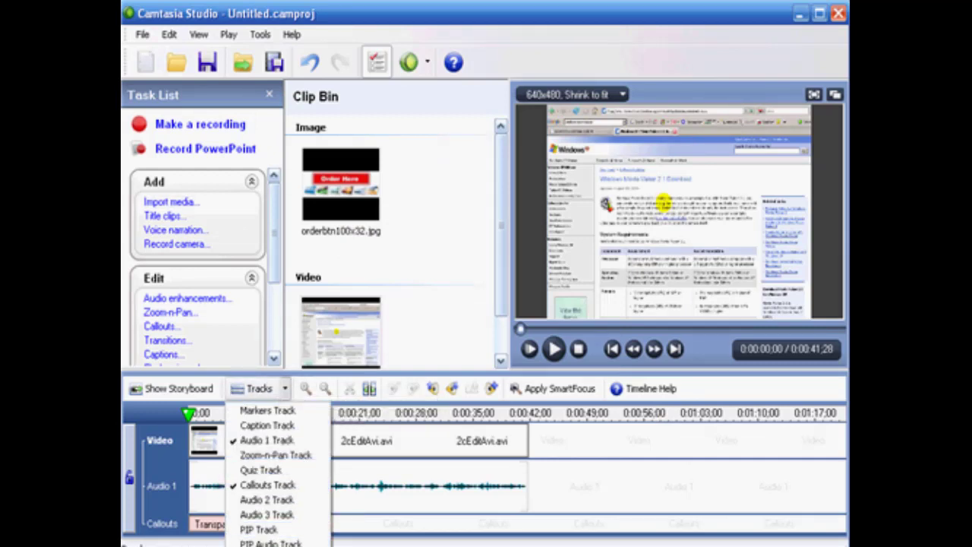
left_click(260, 530)
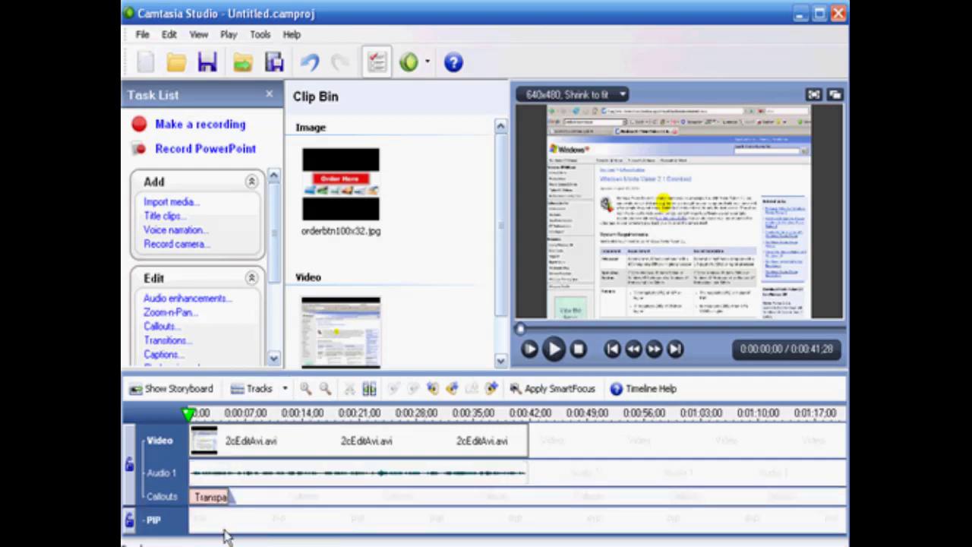
left_click(335, 184)
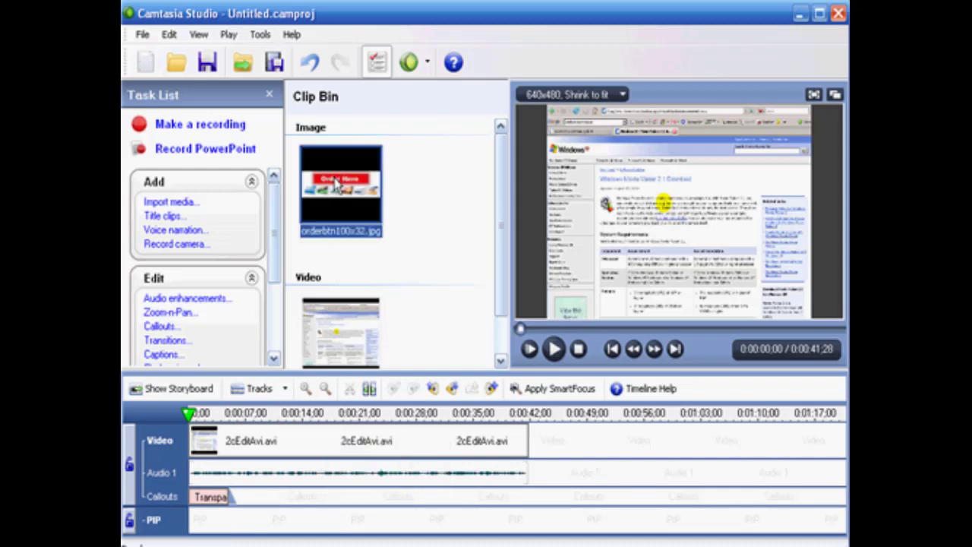
left_click_drag(335, 183, 192, 532)
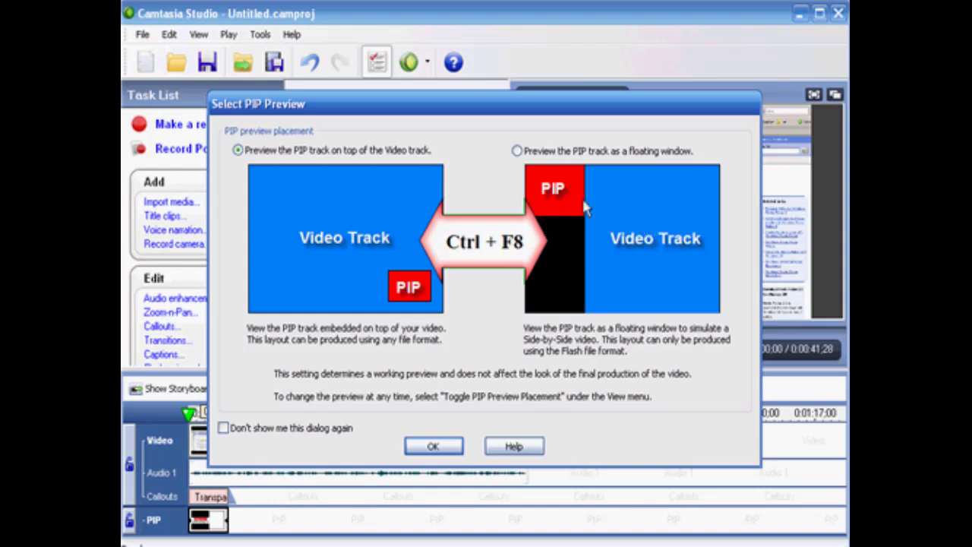
left_click(446, 445)
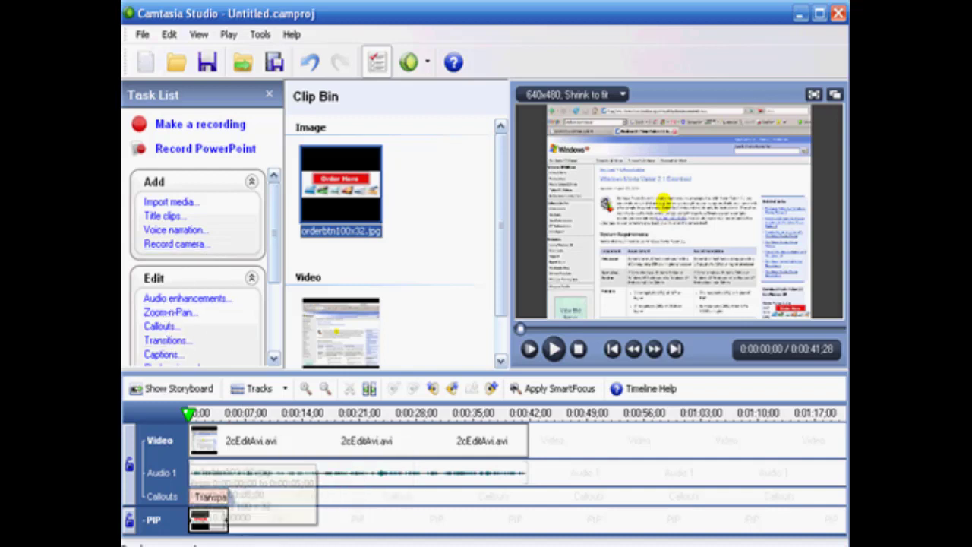
Move the order button PIP image to about X 521, Y 443 near the video's lower-right corner and finish the PIP changes
right_click(215, 524)
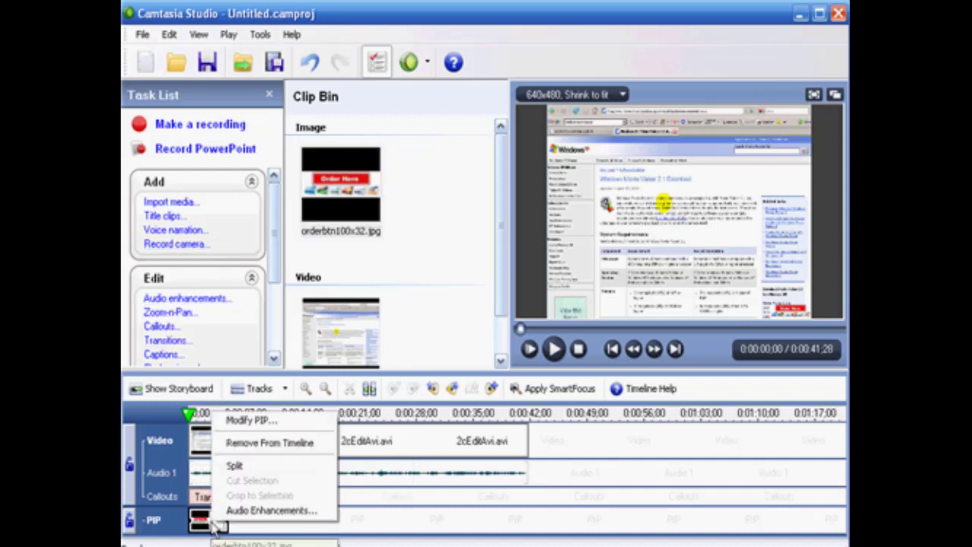
left_click(236, 420)
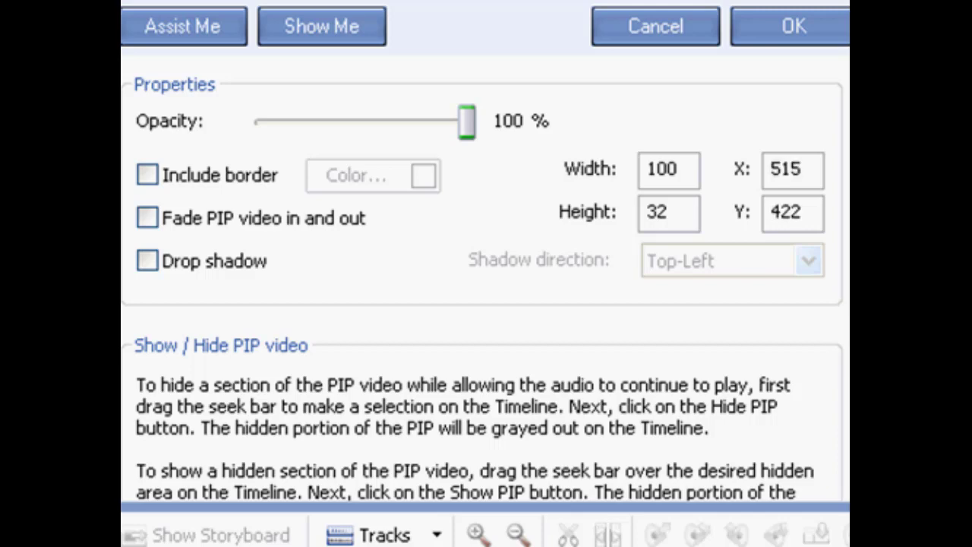
left_click_drag(781, 299, 783, 309)
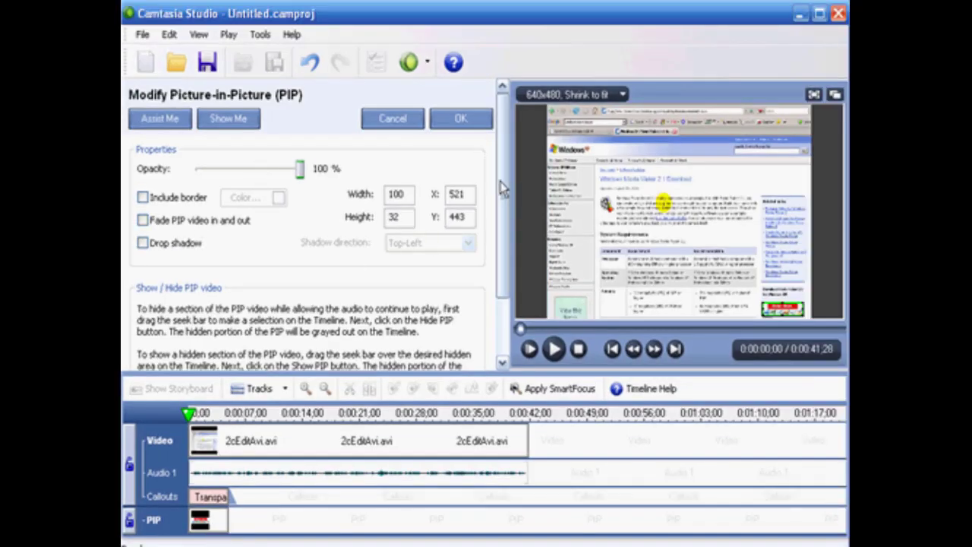
left_click_drag(502, 180, 502, 254)
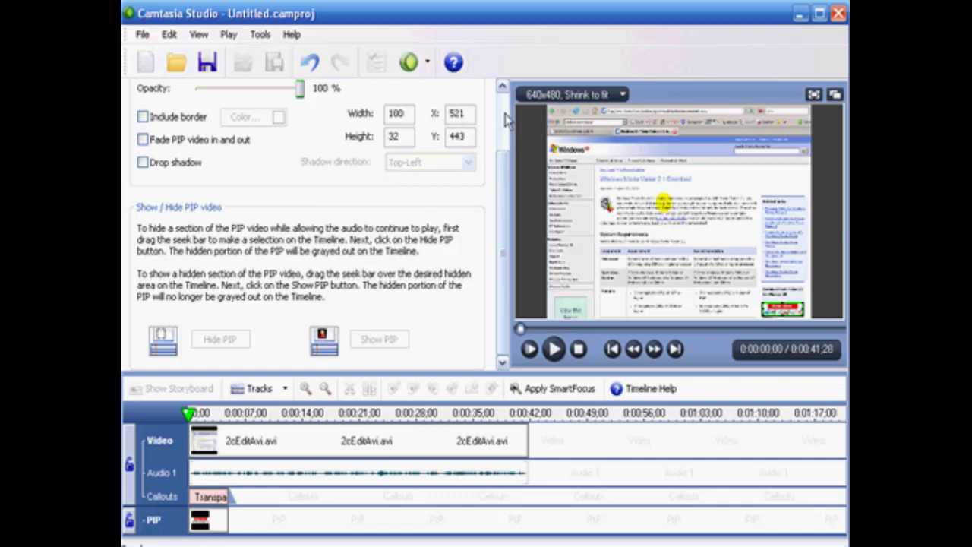
scroll(508, 126, "up", 2)
scroll(507, 150, "up", 2)
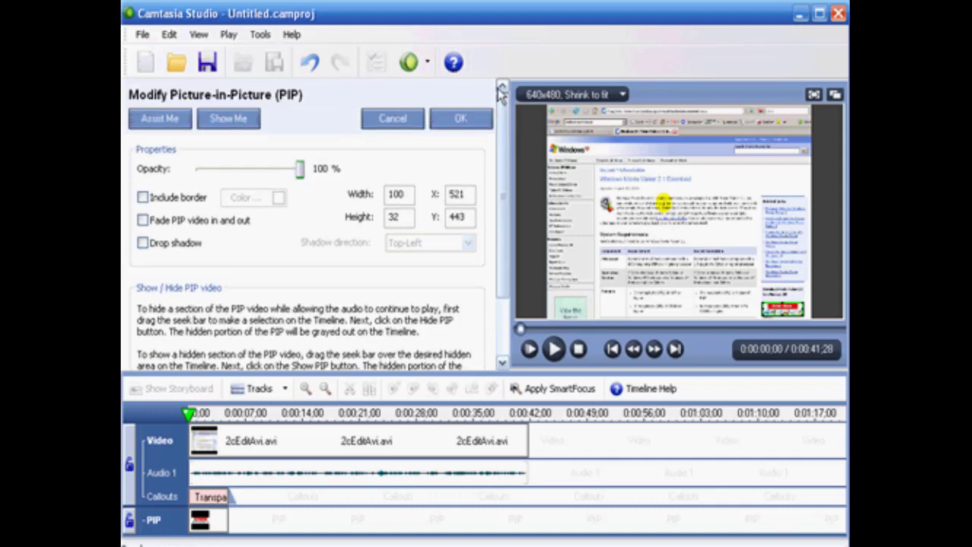
left_click(455, 121)
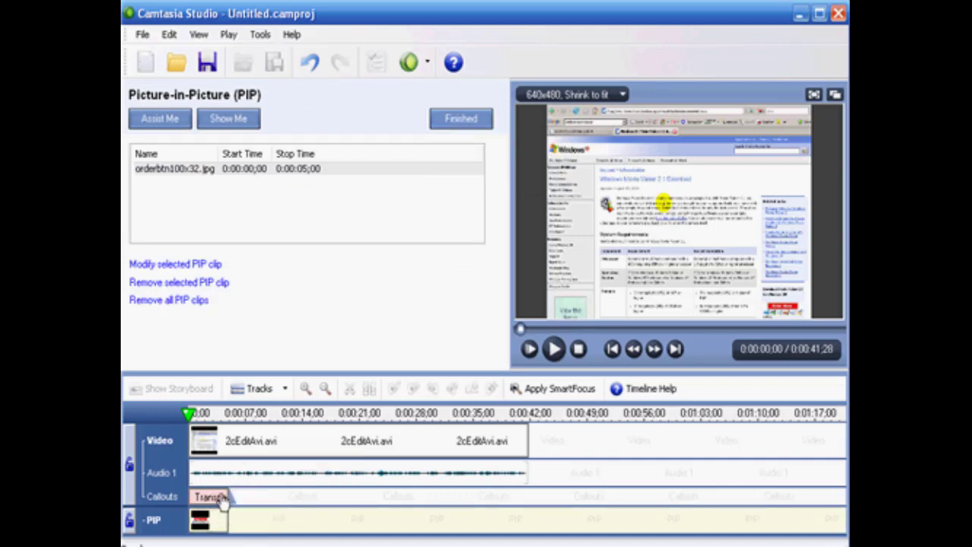
left_click(463, 119)
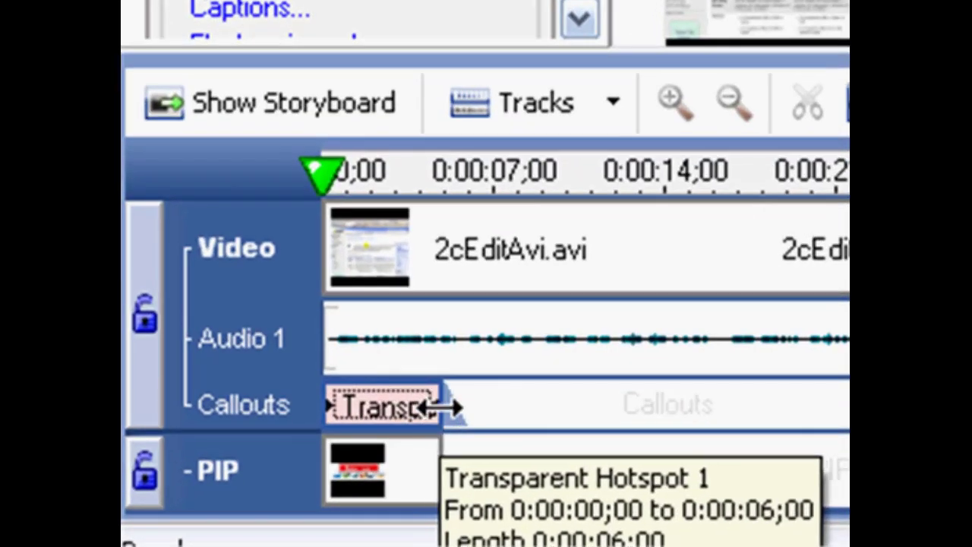
Extend the Transparent Hotspot callout and the orderbtn100x32.jpg PIP clip to the end of the video
left_click_drag(436, 408, 971, 410)
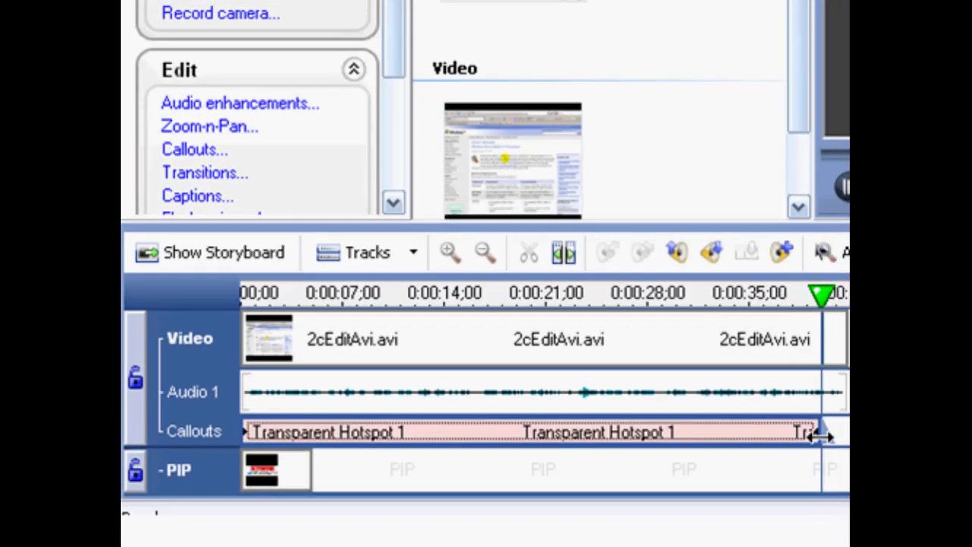
left_click_drag(824, 435, 845, 434)
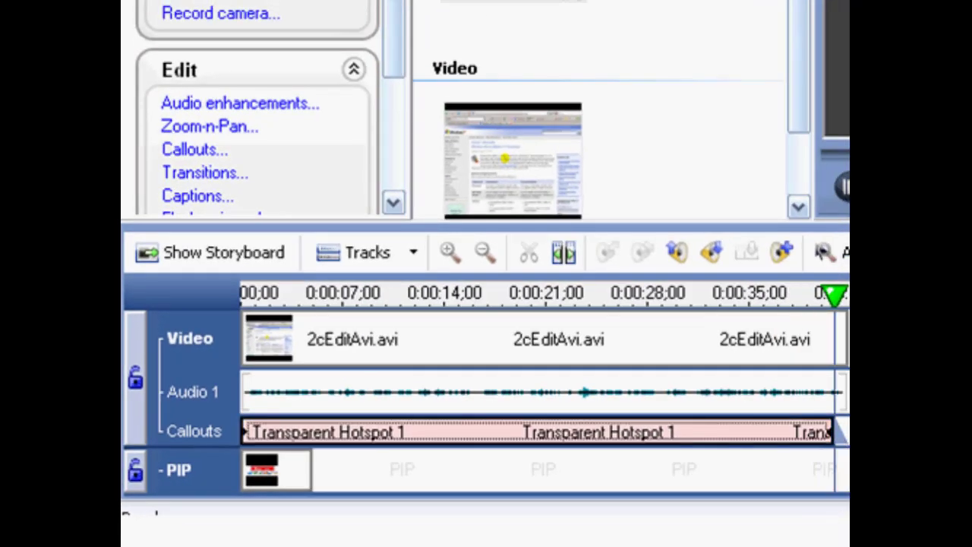
left_click(276, 469)
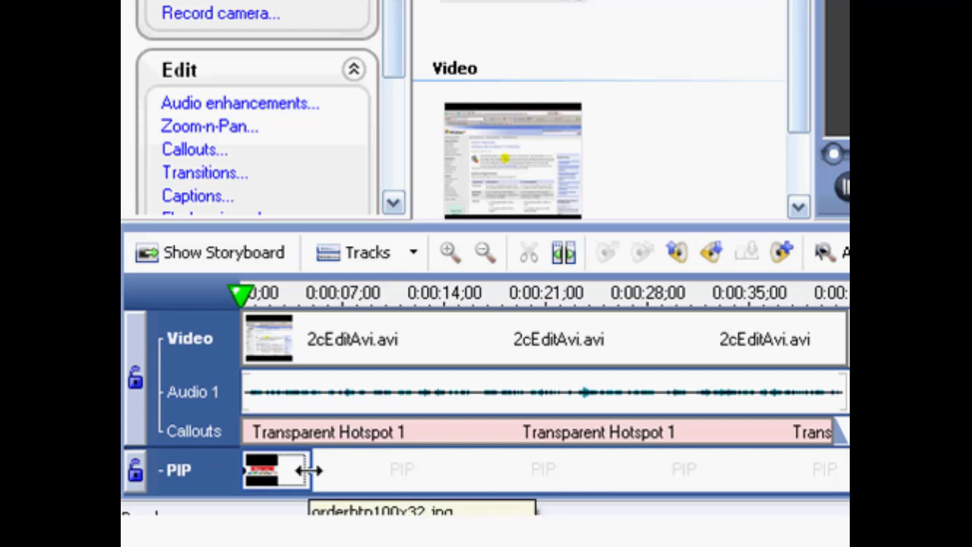
left_click_drag(311, 469, 843, 504)
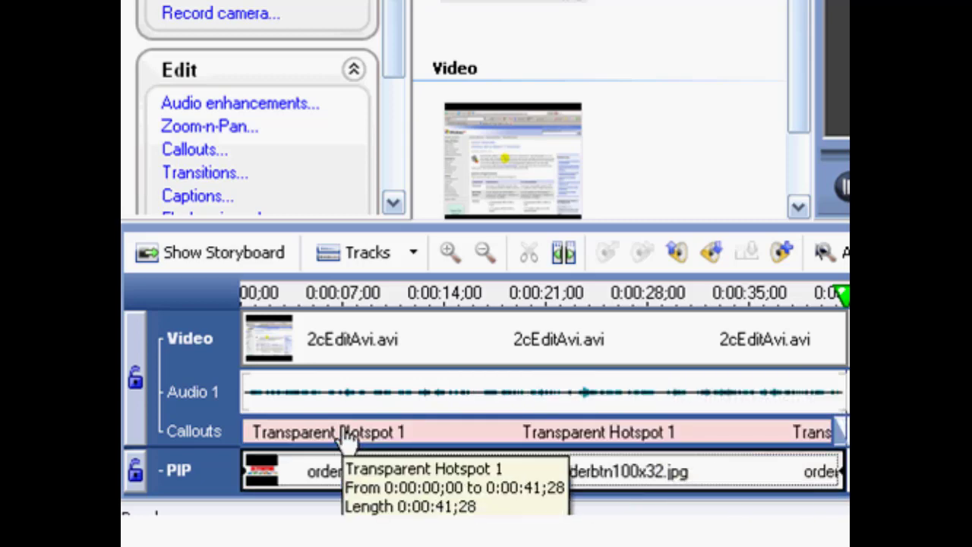
Fit the transparent hotspot over the order button, about 124 wide and 47 high at X 509, Y 432
left_click(527, 431)
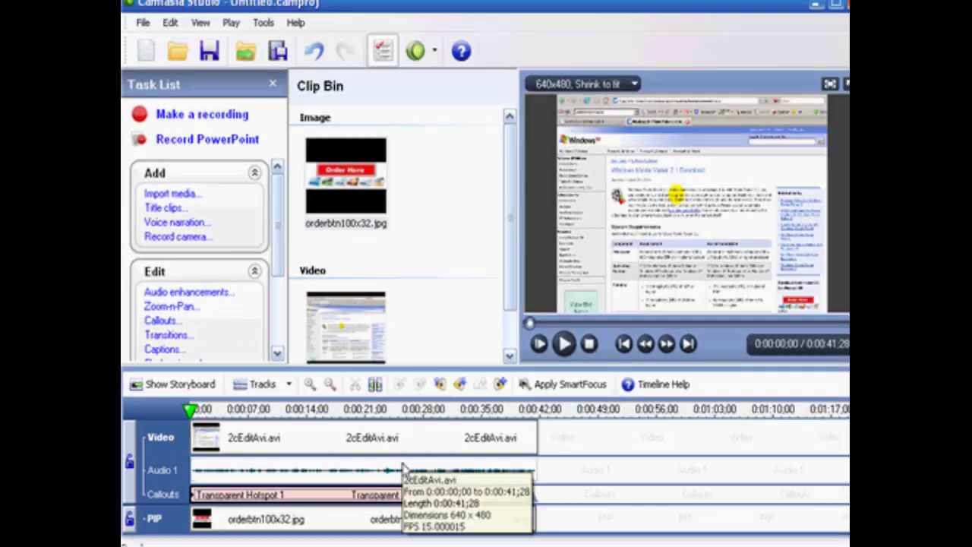
right_click(418, 495)
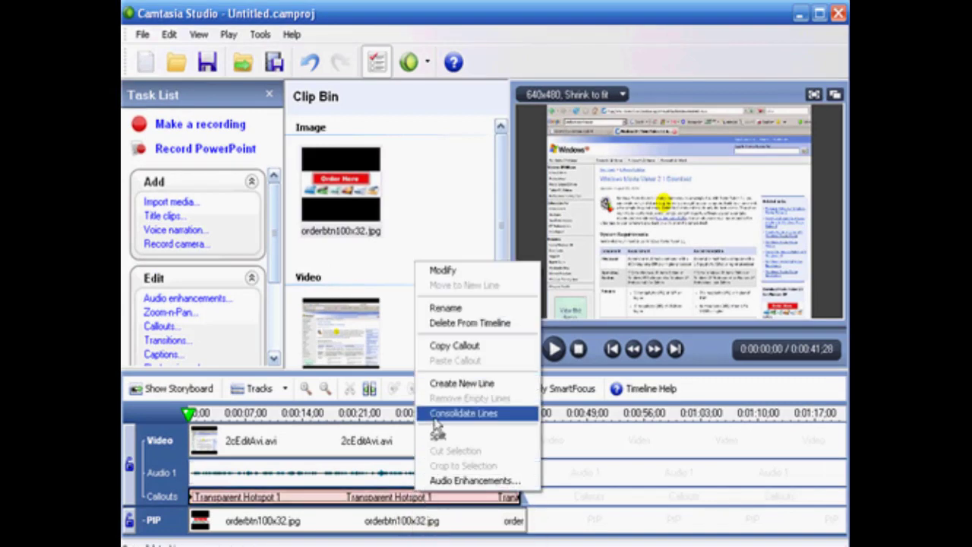
left_click(463, 272)
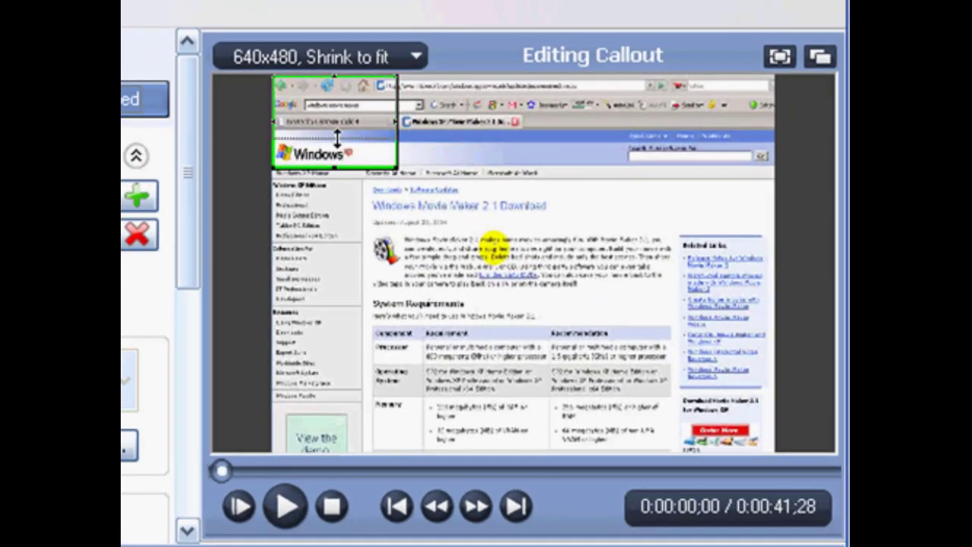
left_click_drag(336, 137, 709, 431)
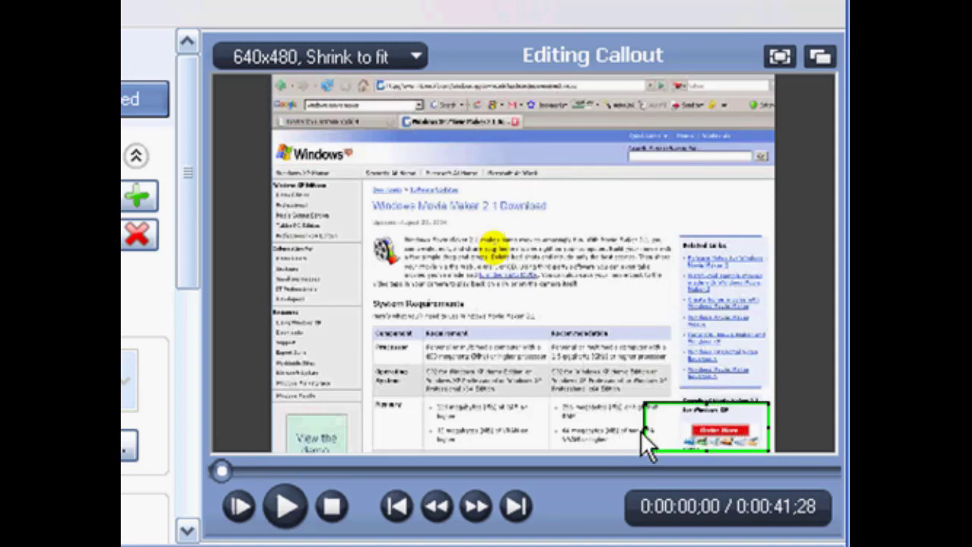
left_click_drag(649, 429, 672, 430)
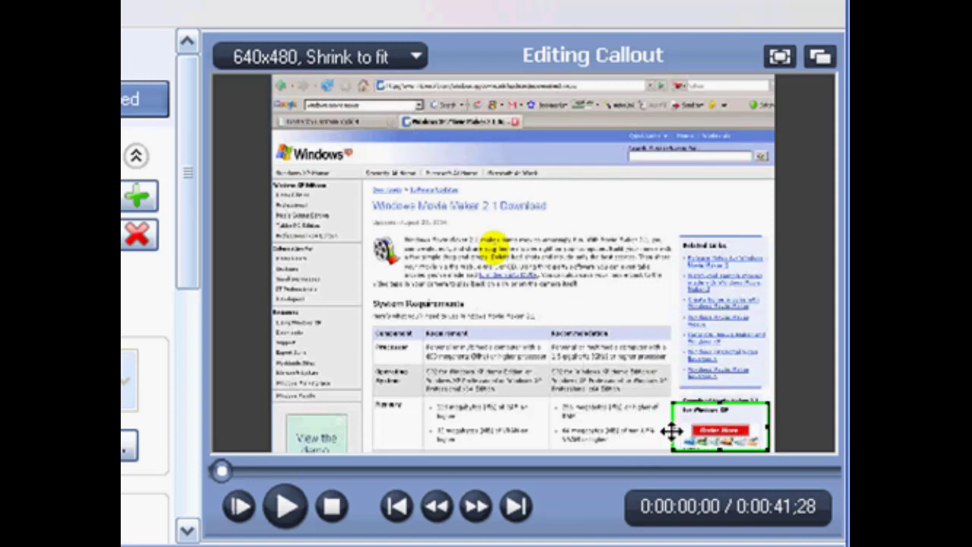
left_click(718, 410)
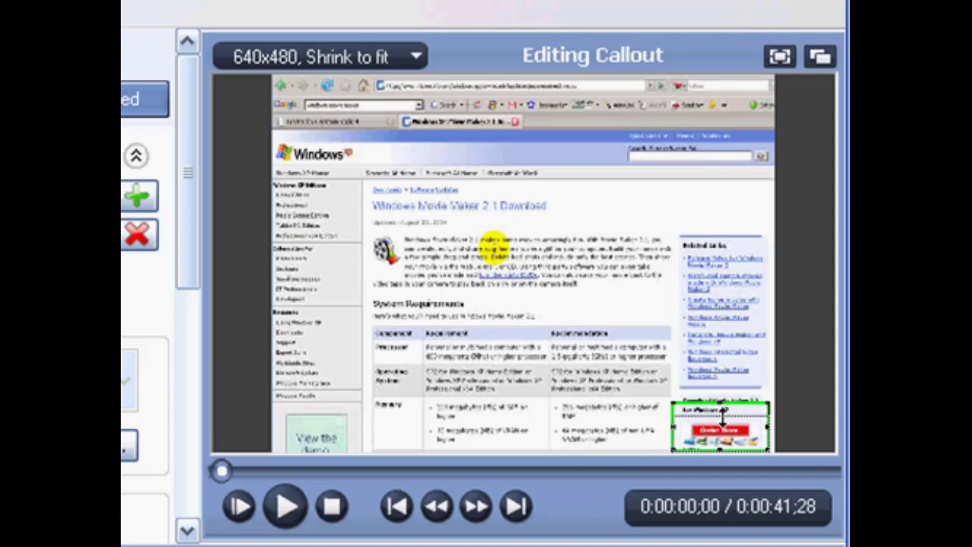
left_click_drag(722, 410, 711, 428)
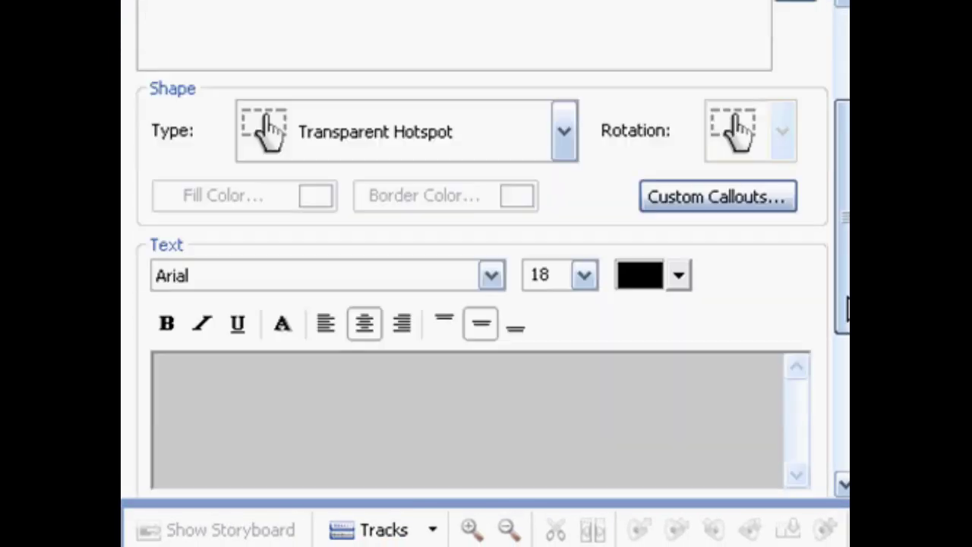
left_click_drag(847, 310, 843, 463)
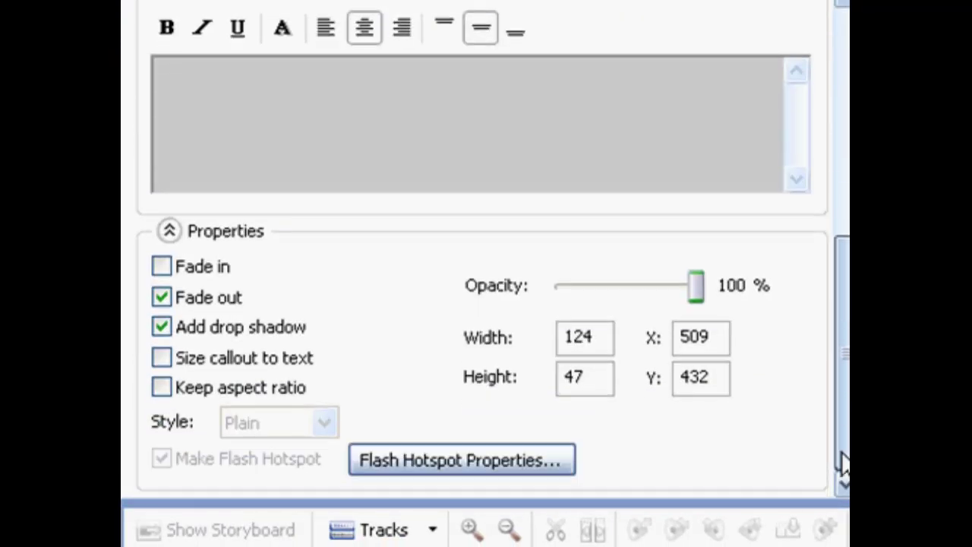
left_click(447, 460)
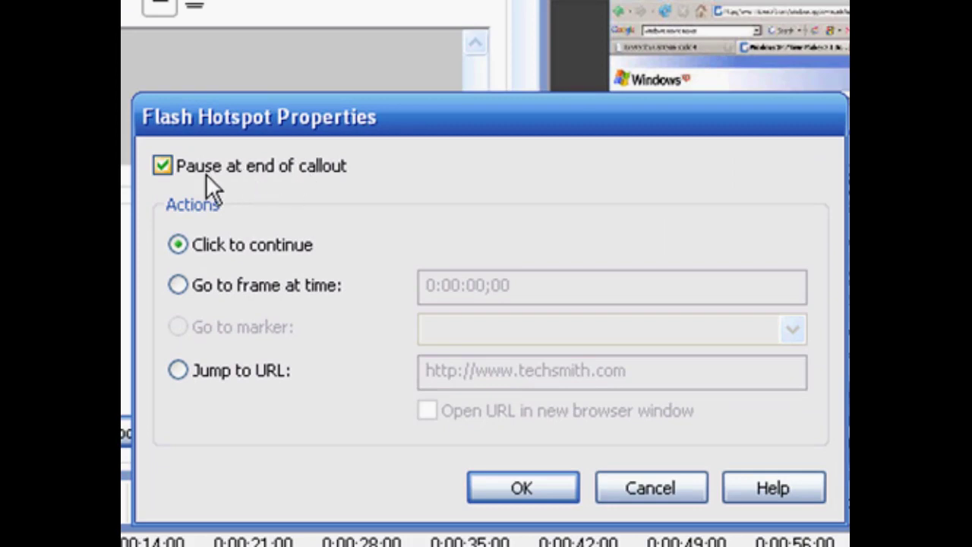
left_click(162, 164)
left_click(178, 285)
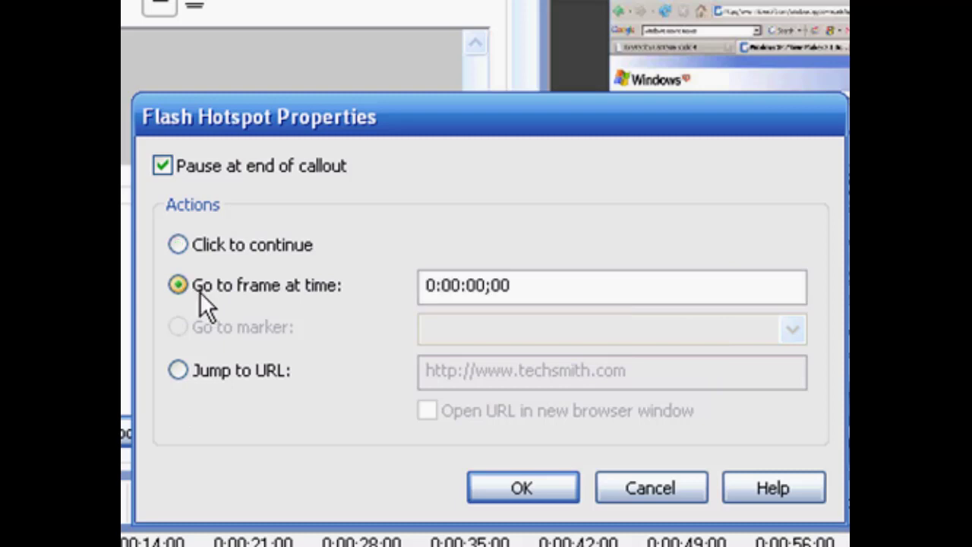
left_click(178, 371)
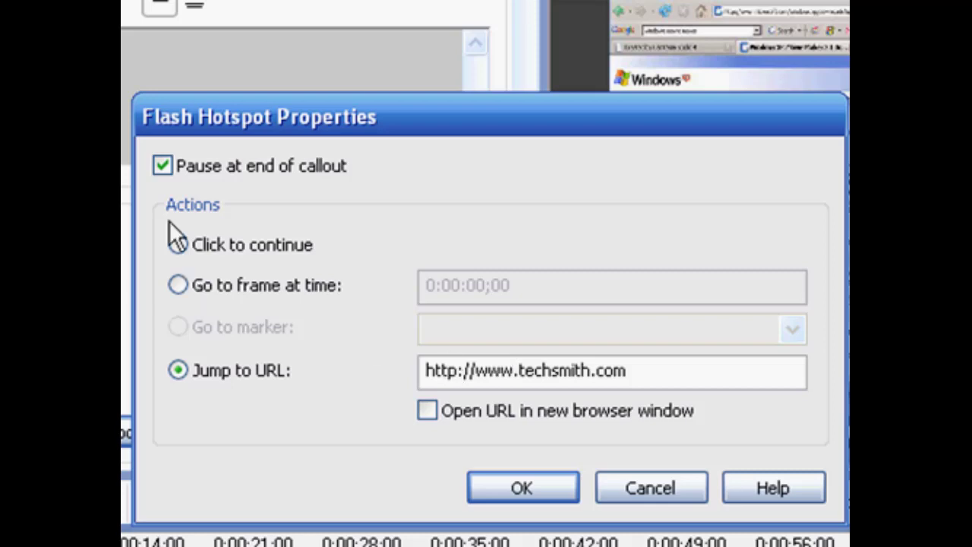
left_click(162, 166)
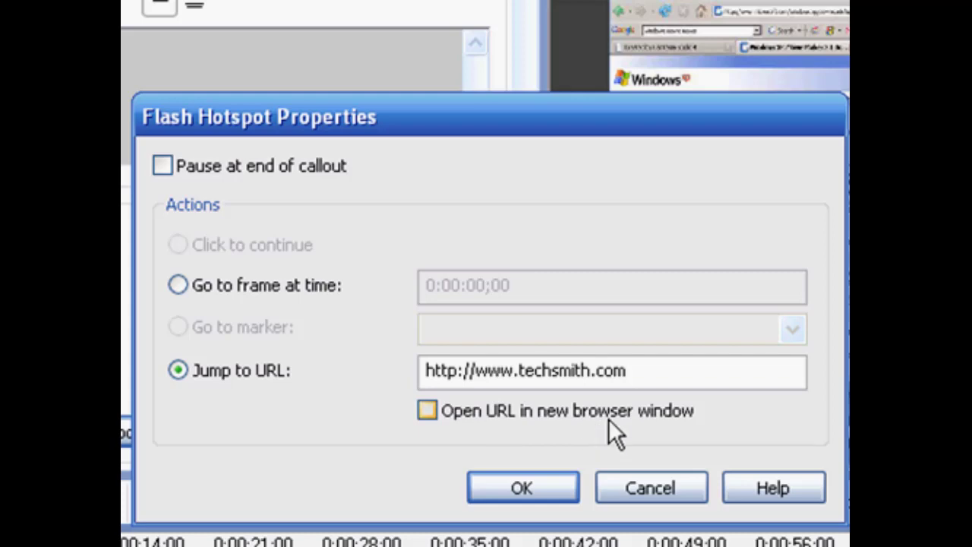
left_click(427, 410)
key("space")
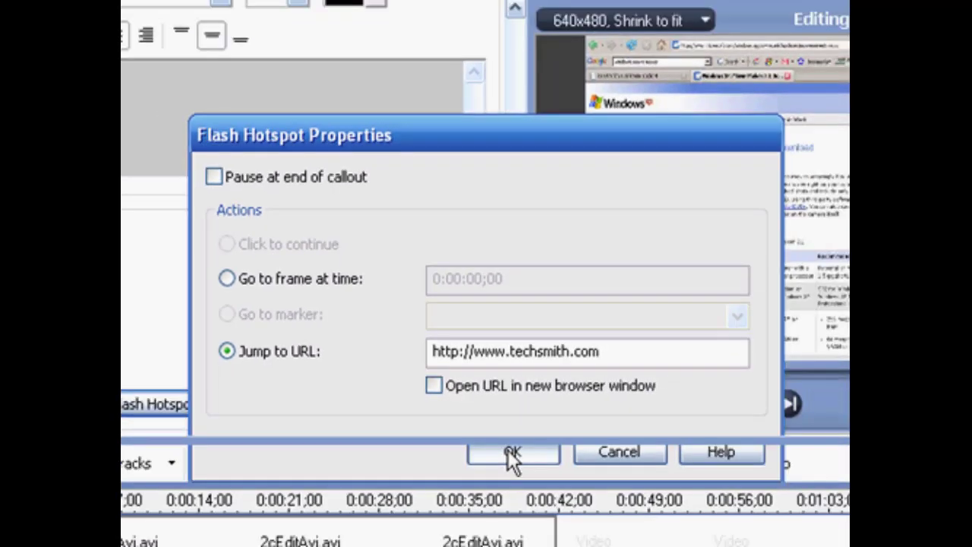
left_click(512, 485)
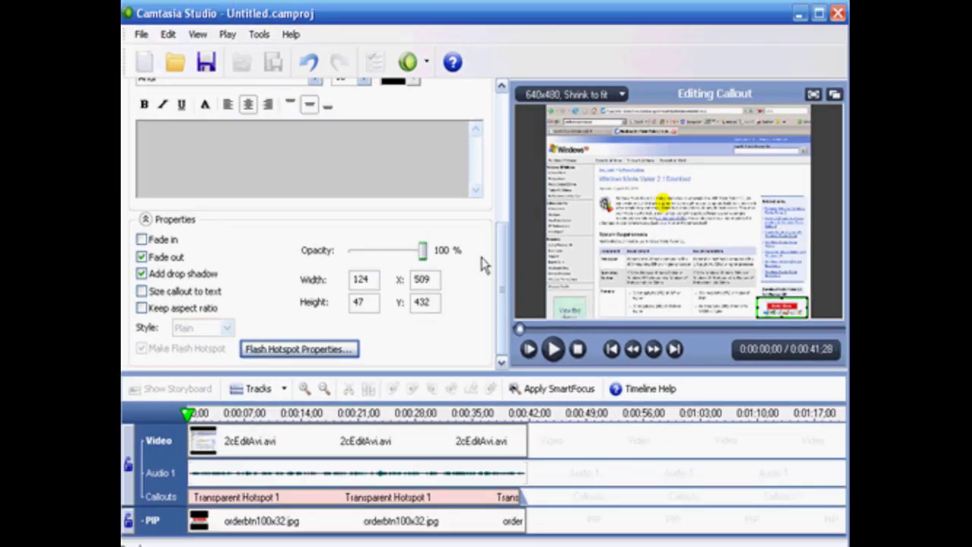
scroll(500, 113, "up", 5)
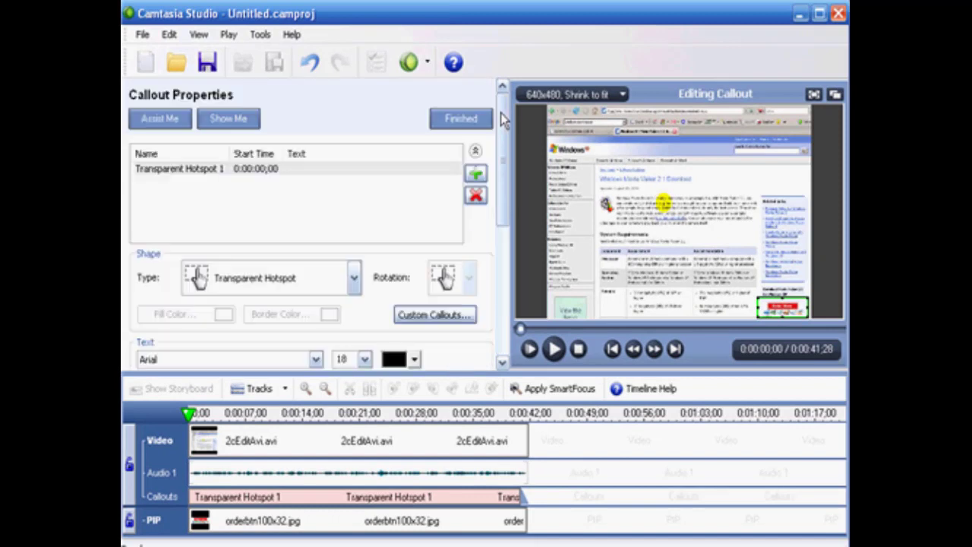
left_click(460, 117)
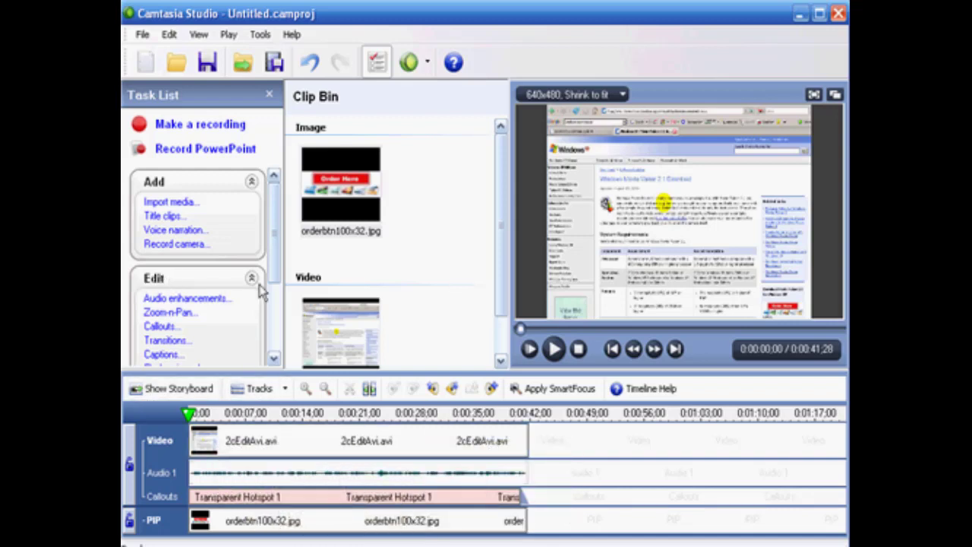
Start producing the video with custom production settings and SWF/FLV - Adobe Flash output
left_click_drag(275, 268, 278, 340)
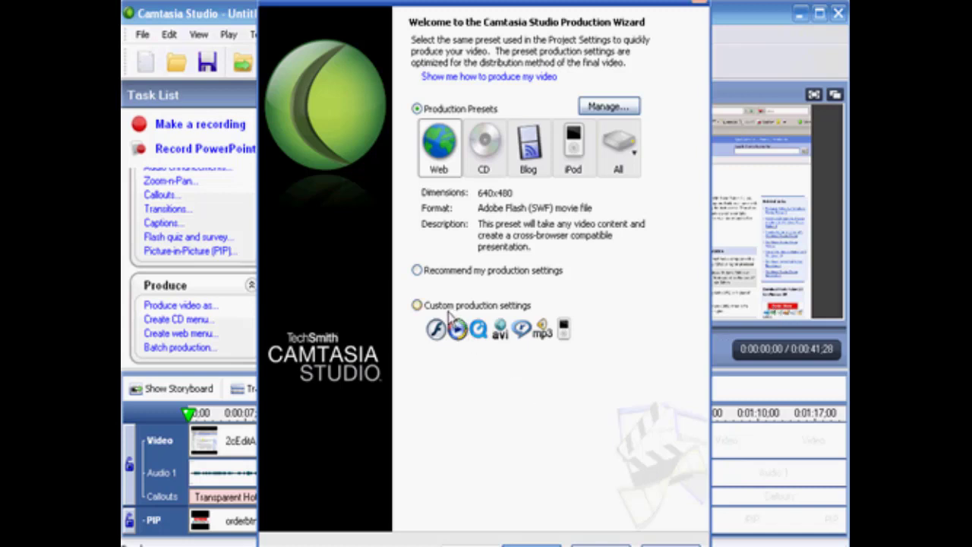
left_click(417, 305)
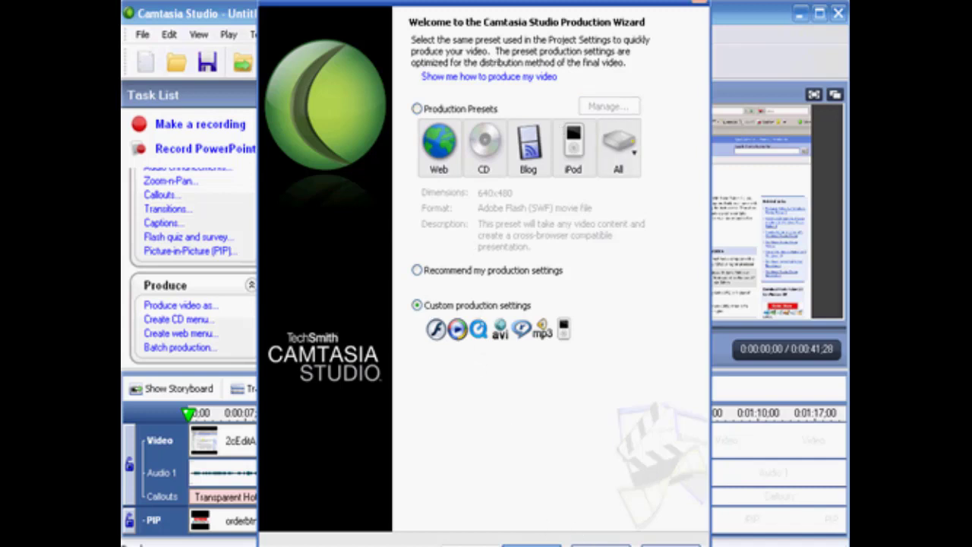
left_click_drag(484, 2, 475, 0)
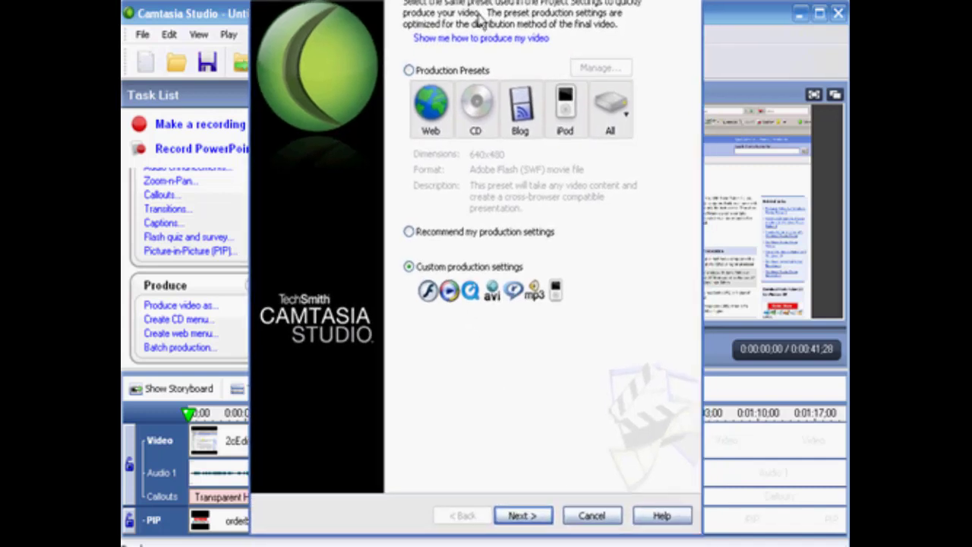
left_click(521, 516)
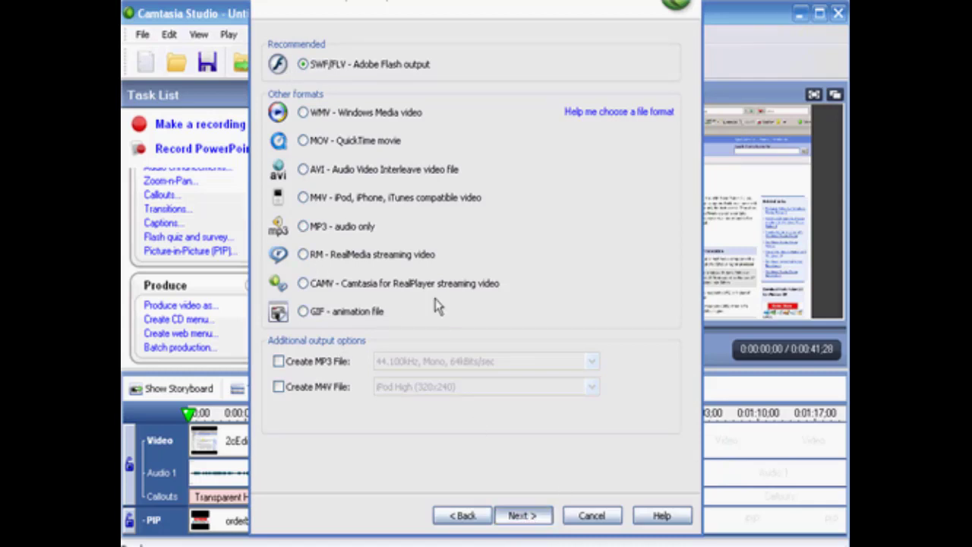
left_click(521, 516)
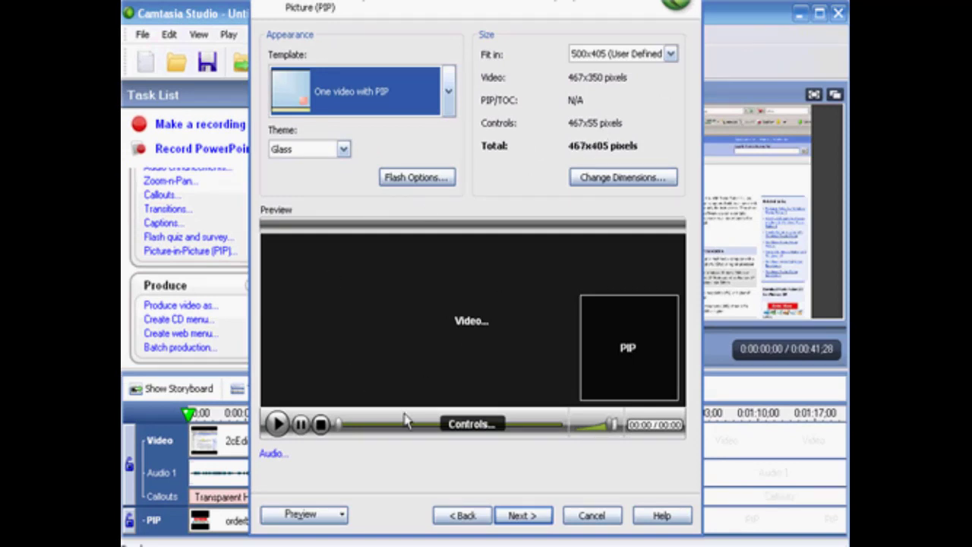
Check the Flash options for video and playback controls, and set the player theme to Onyx
left_click(434, 179)
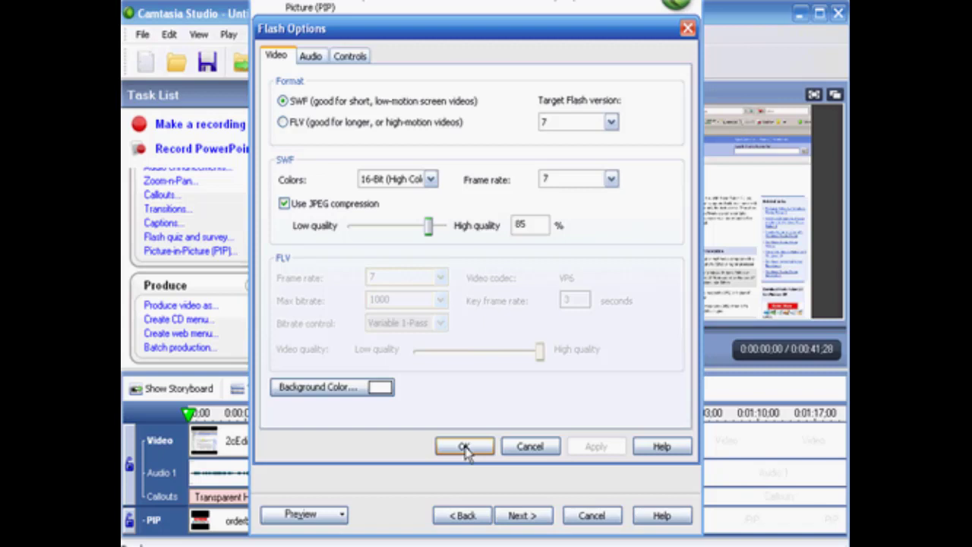
left_click(348, 56)
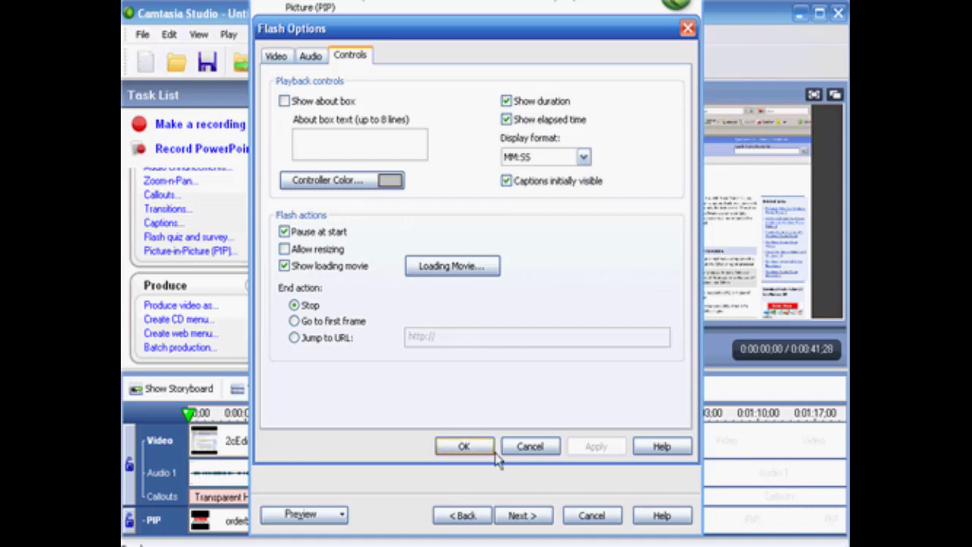
left_click(461, 446)
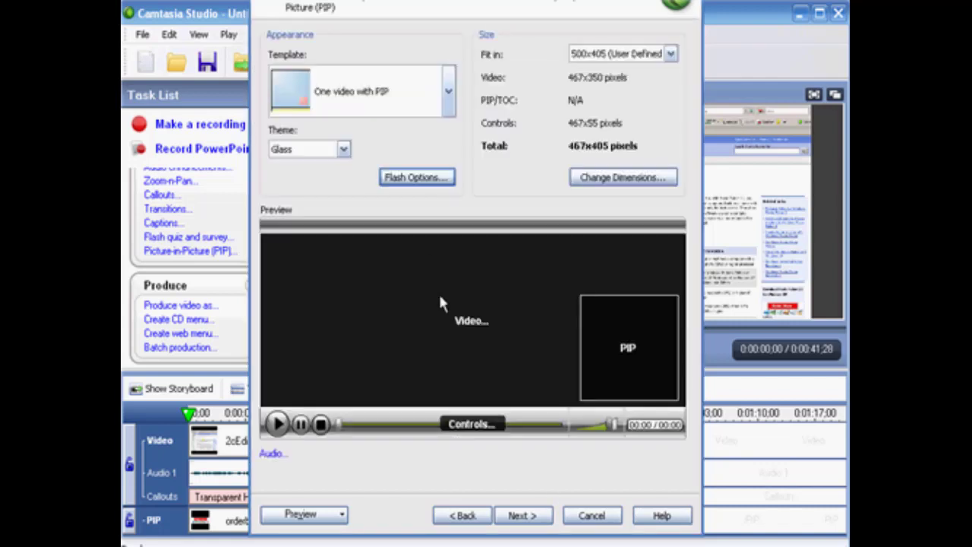
left_click(339, 152)
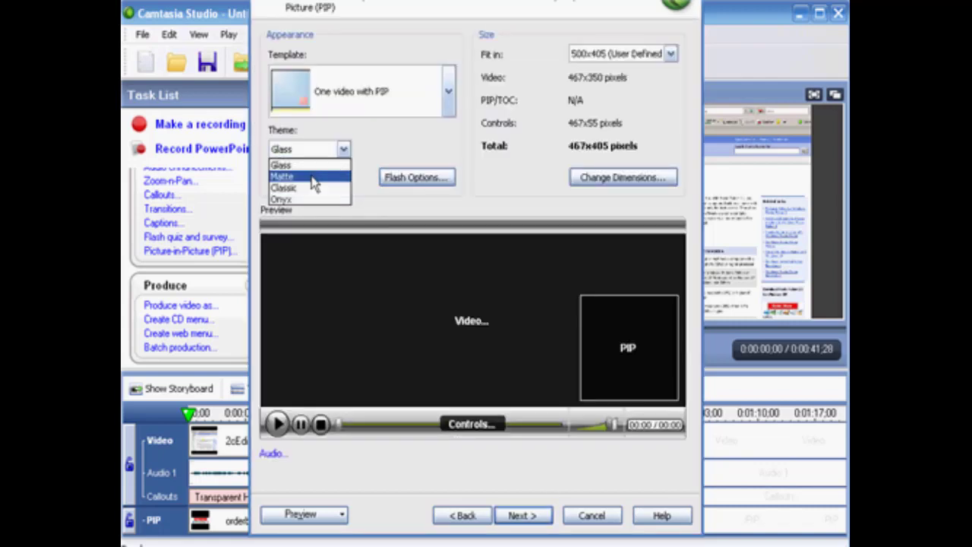
left_click(310, 180)
left_click(339, 152)
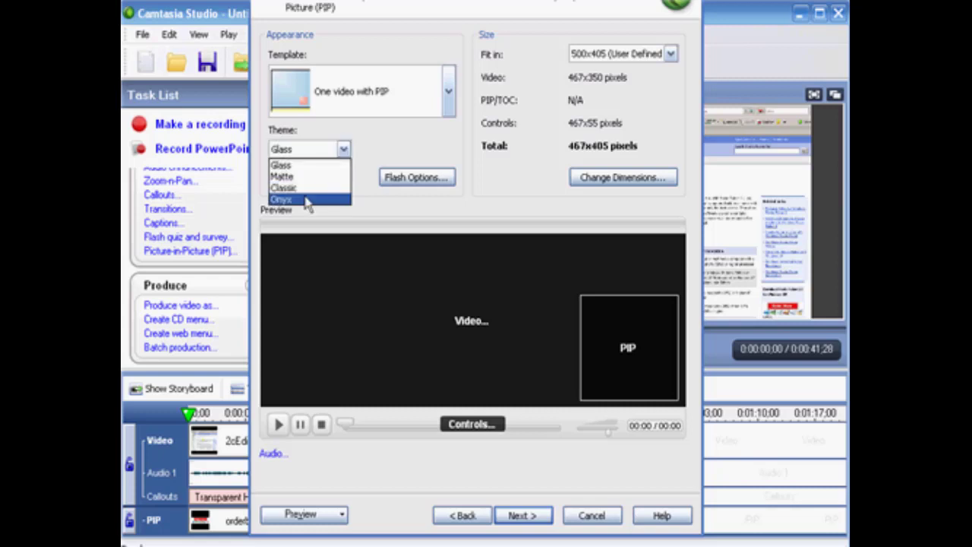
left_click(303, 199)
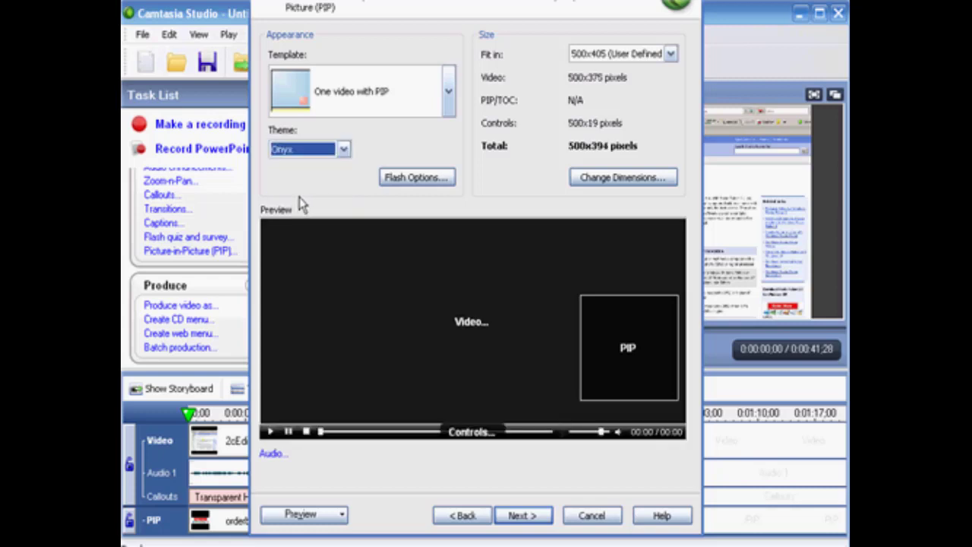
left_click(522, 517)
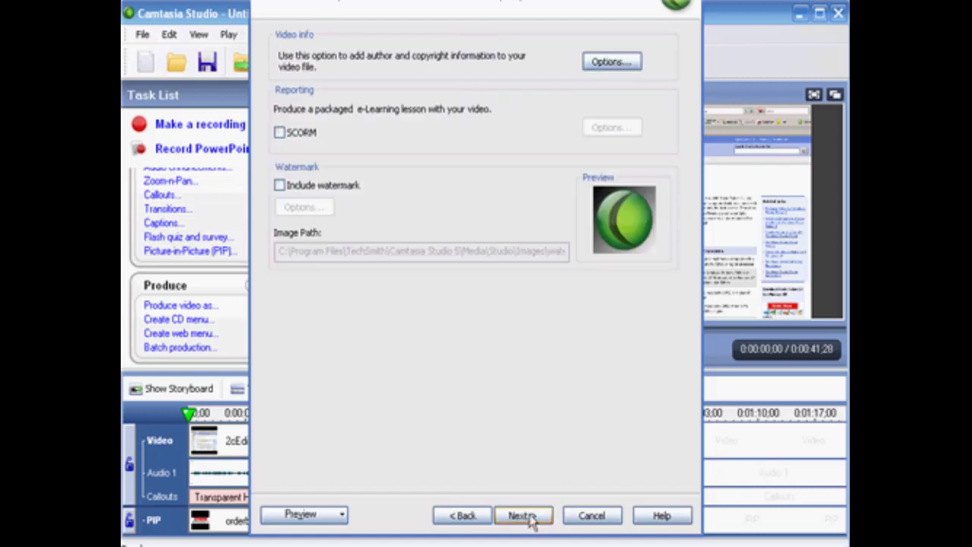
Name the production test12, organize the produced files into sub-folders, and produce the video, creating the missing hotspottesting folder
left_click(524, 517)
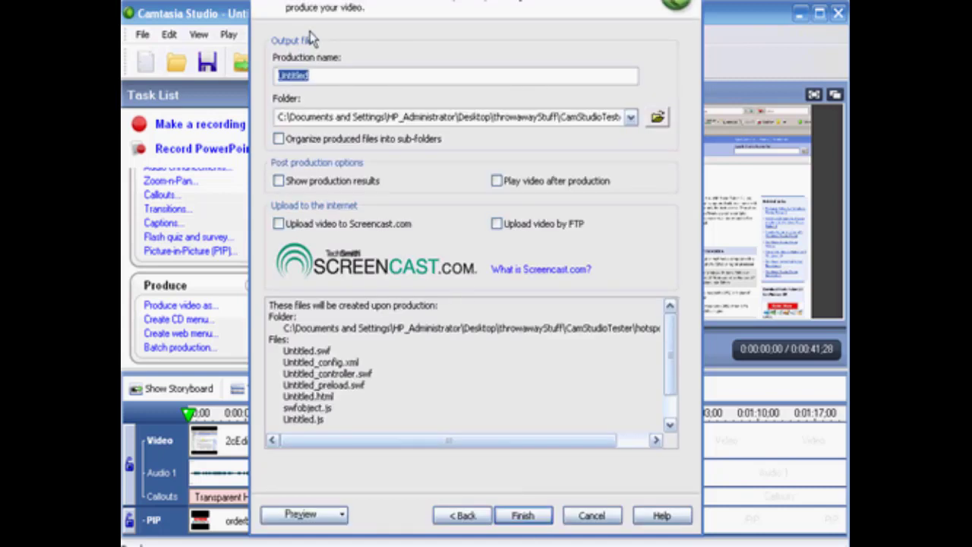
type("test")
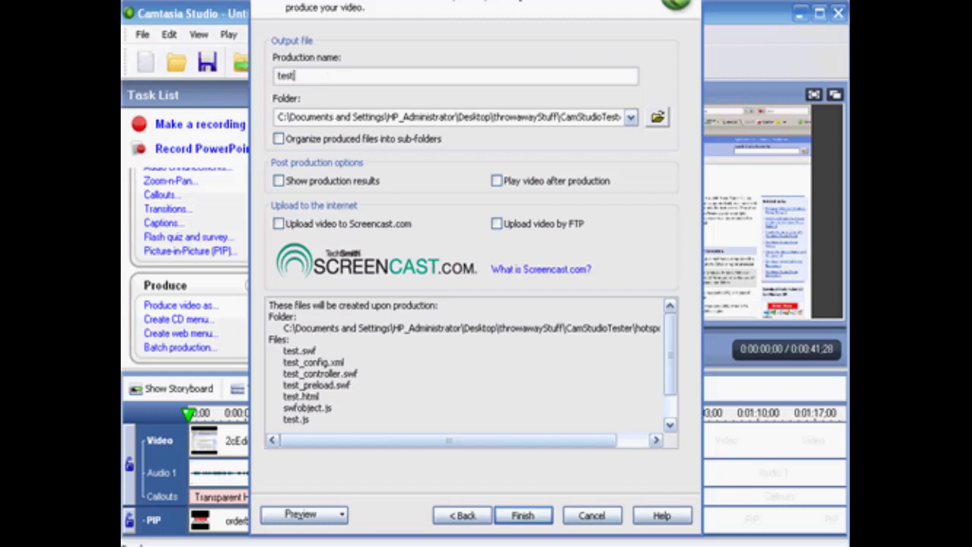
type("12")
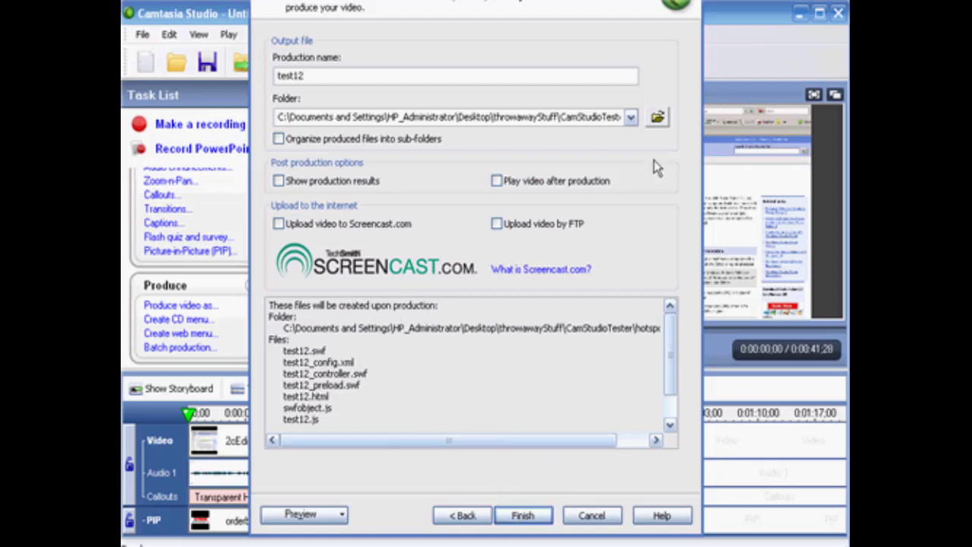
left_click(279, 139)
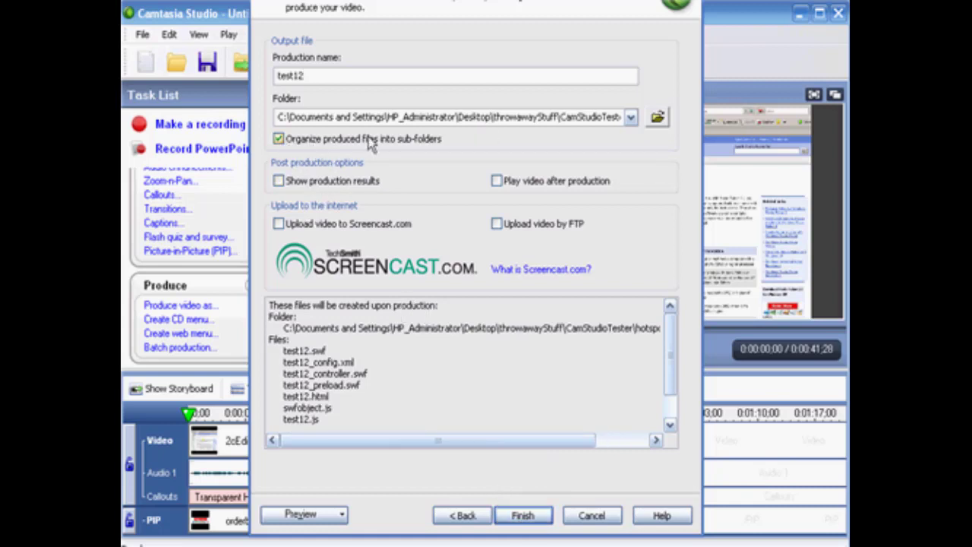
left_click(525, 516)
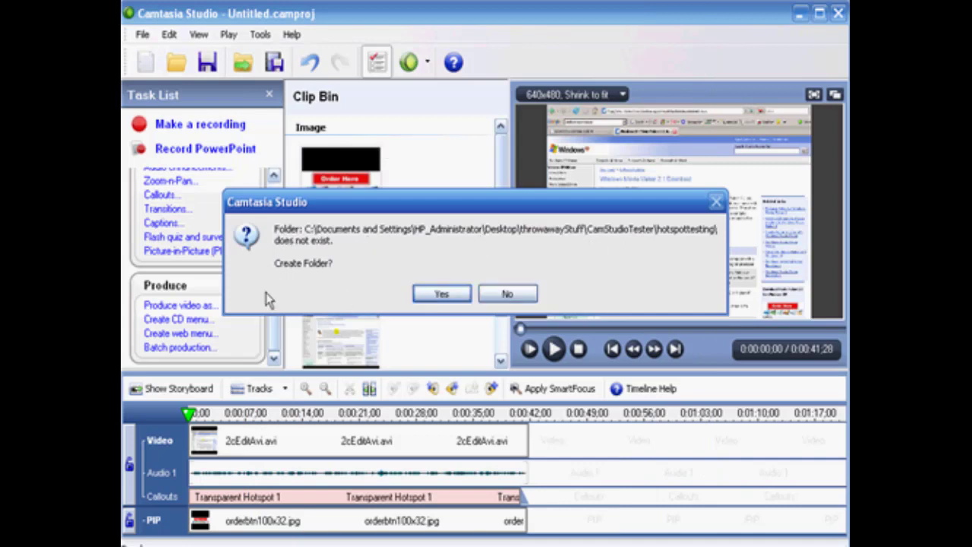
left_click(437, 295)
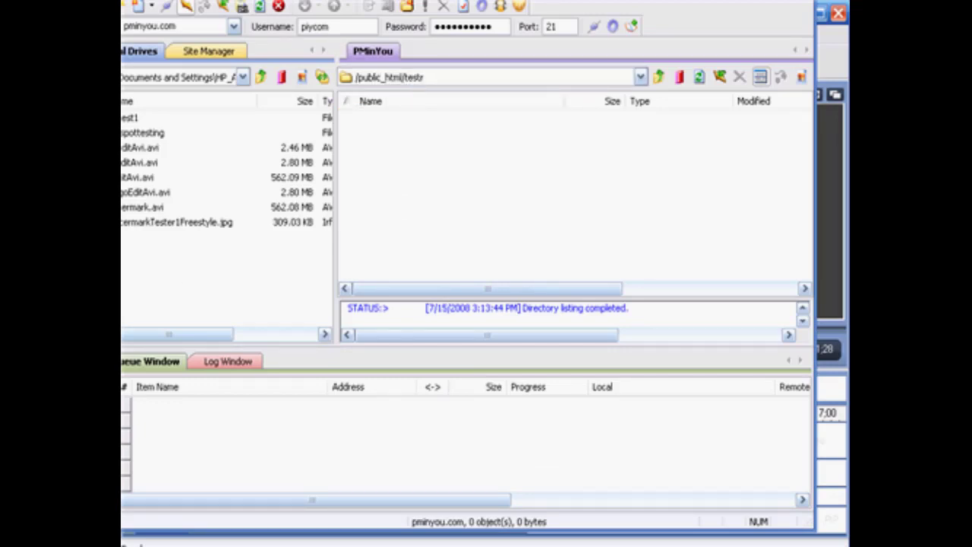
In CuteFTP, upload the test12 folder from the local hotspottesting folder to /public_html/testr and refresh the remote listing
left_click(242, 78)
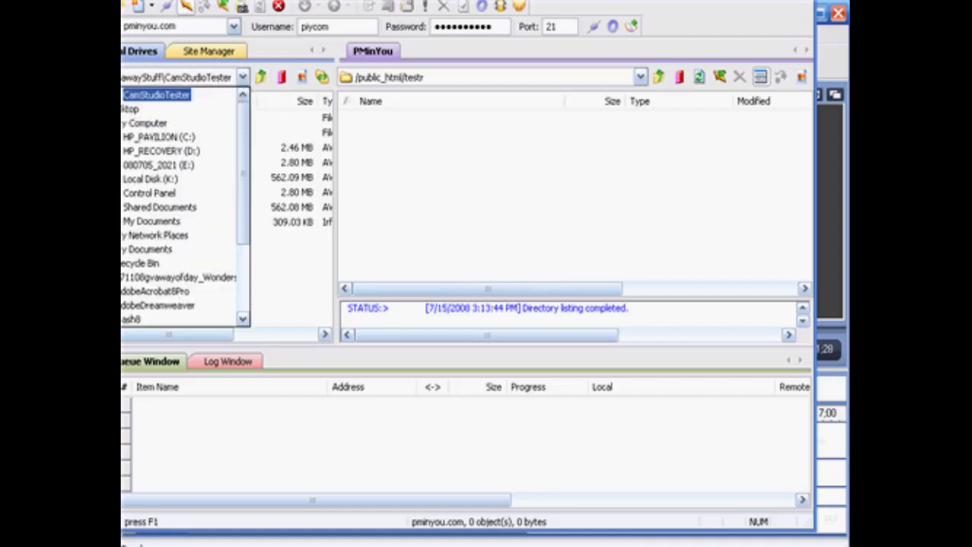
key("Return")
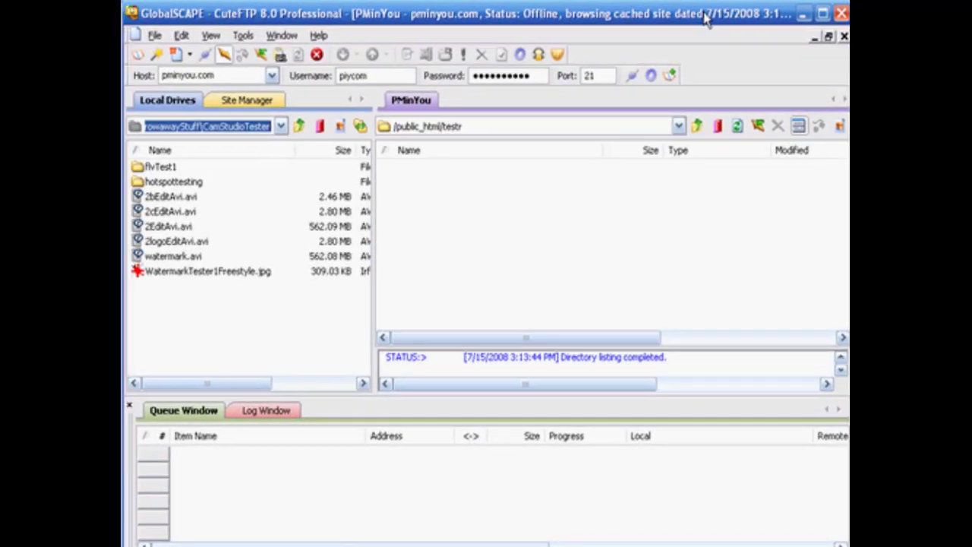
left_click(298, 127)
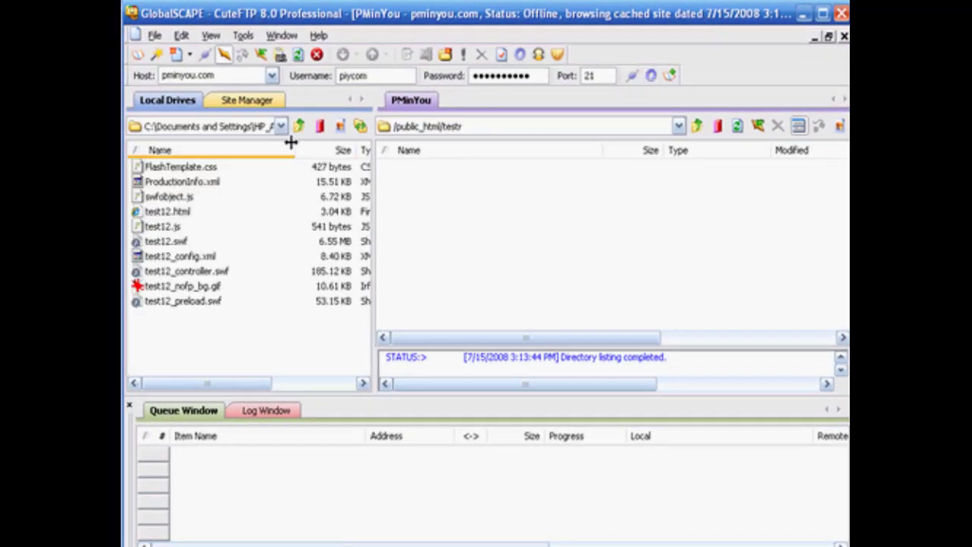
left_click(299, 127)
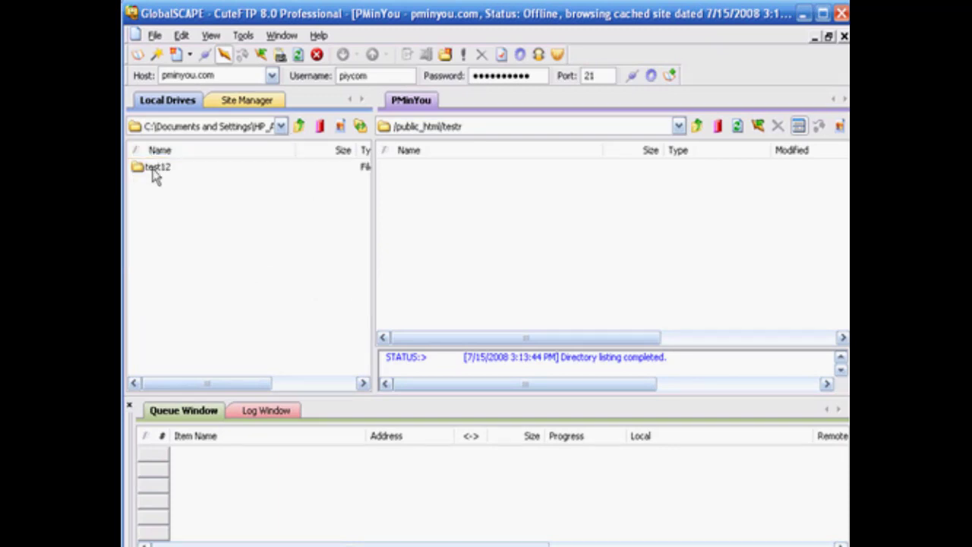
left_click_drag(154, 175, 428, 220)
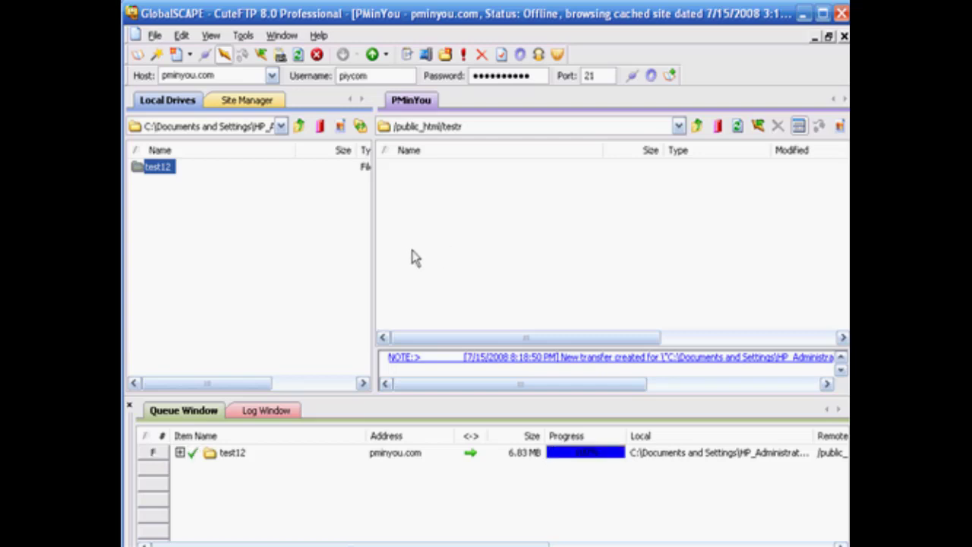
left_click(443, 212)
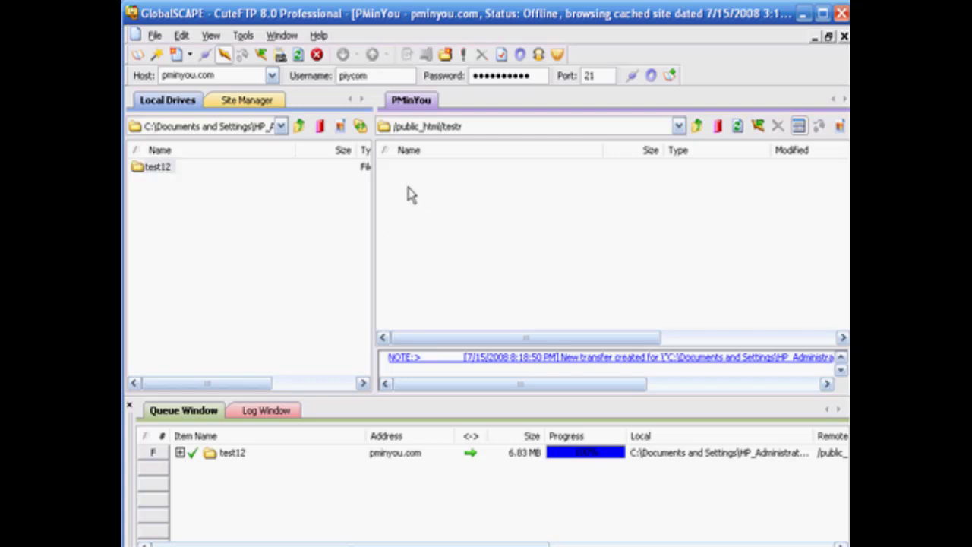
left_click(737, 126)
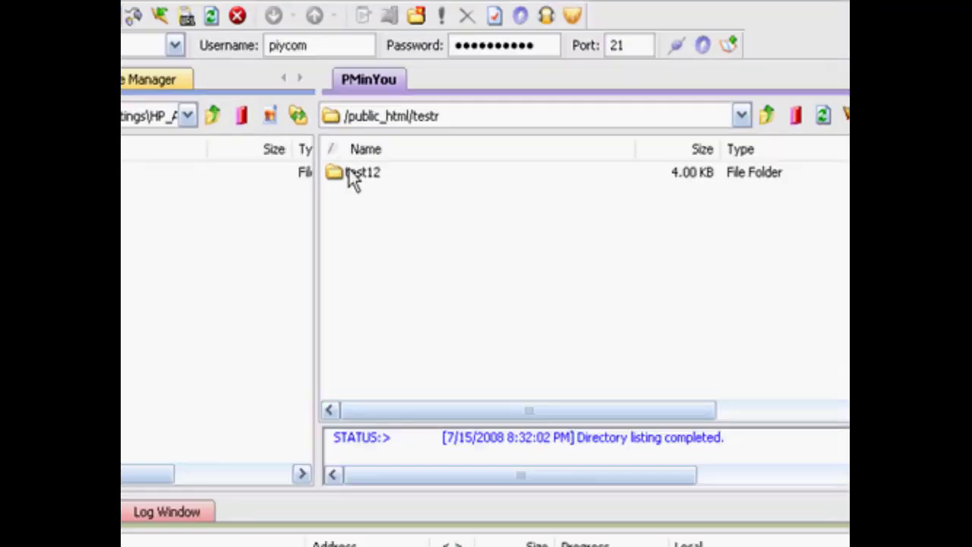
Open the uploaded test12 folder on the server and rename test12.html to index.html
double_click(235, 213)
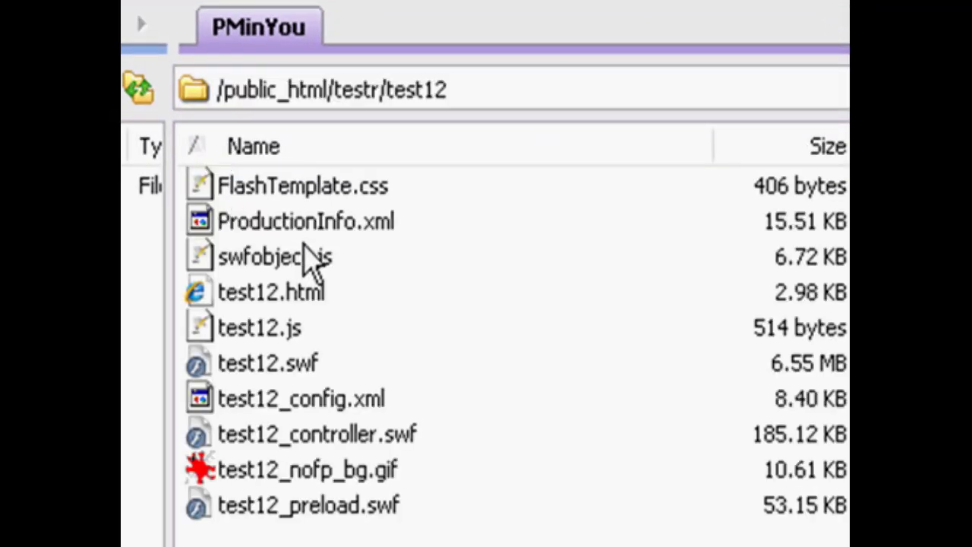
left_click(244, 304)
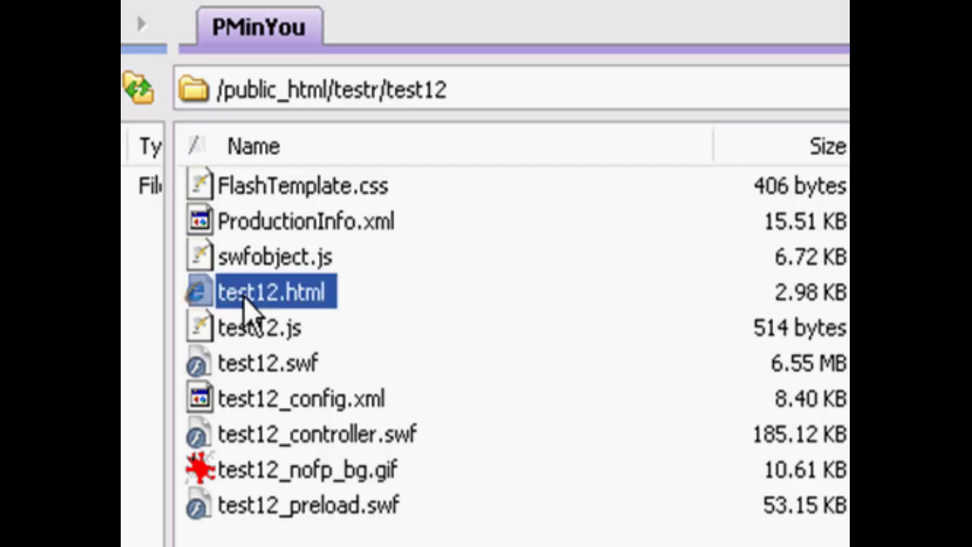
left_click(245, 302)
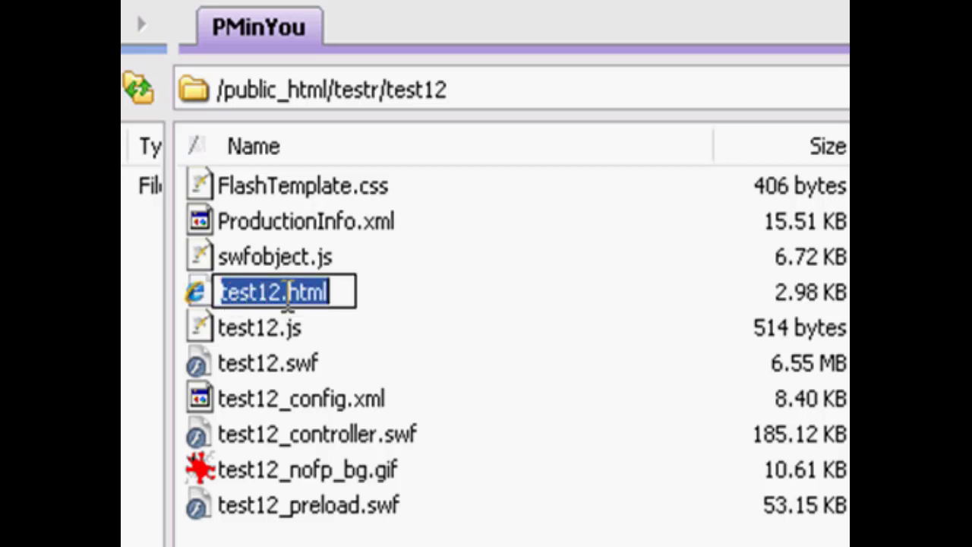
left_click_drag(284, 298, 219, 300)
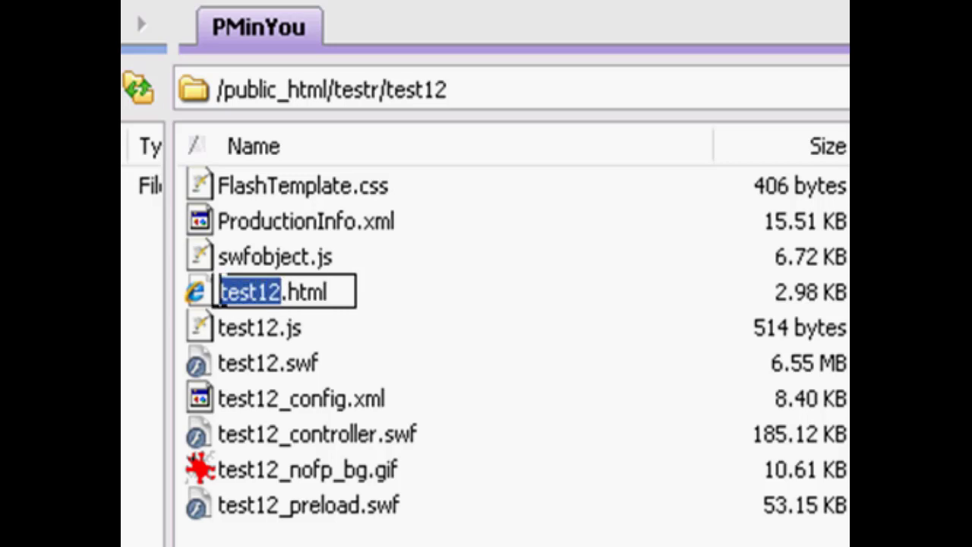
type("index")
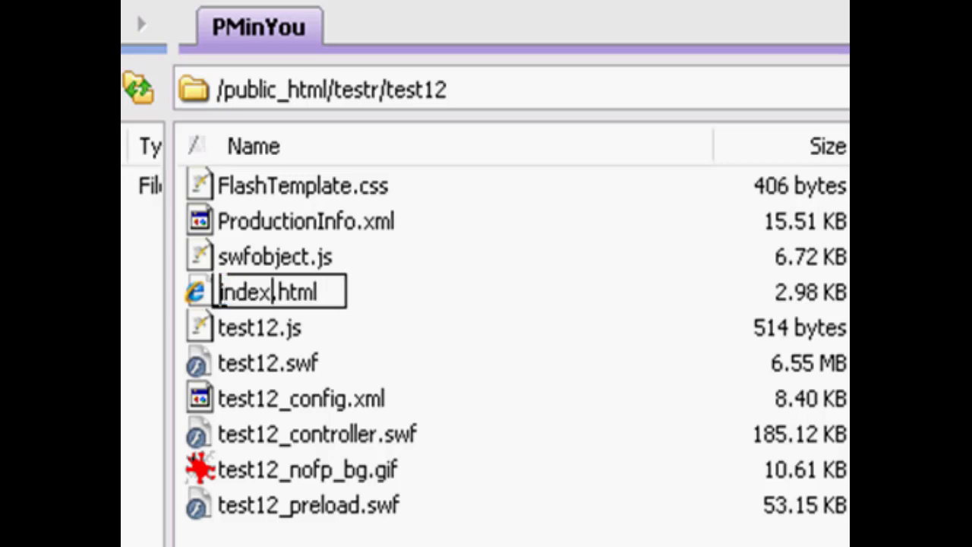
left_click(486, 360)
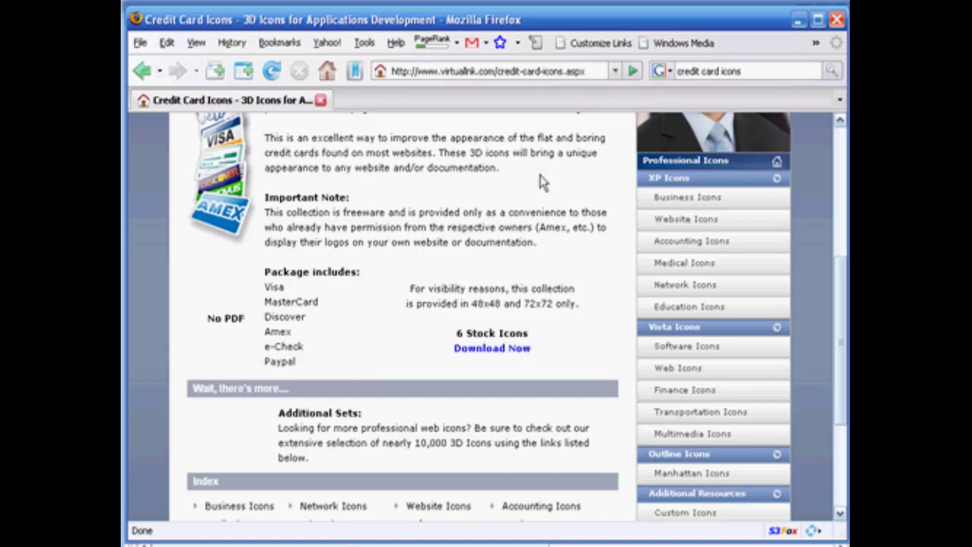
left_click(486, 70)
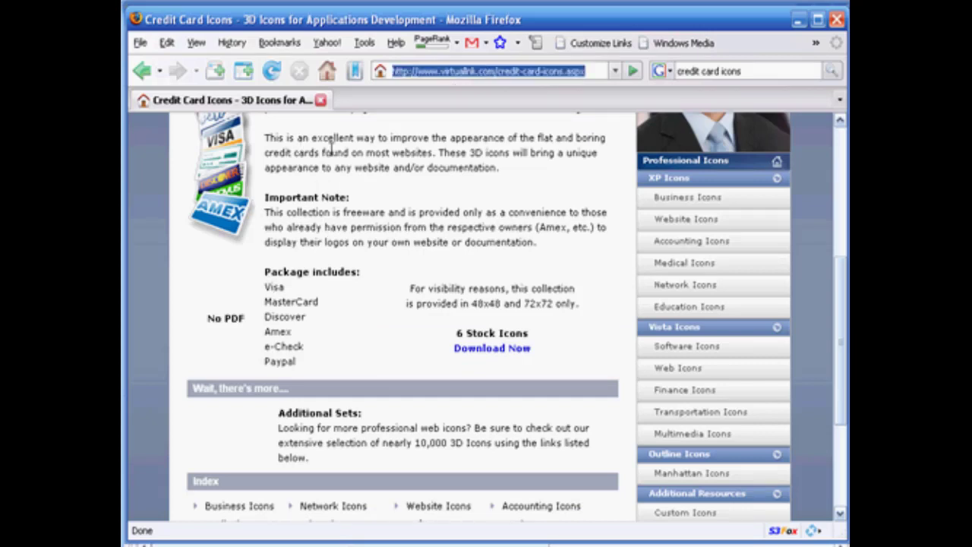
type("pm")
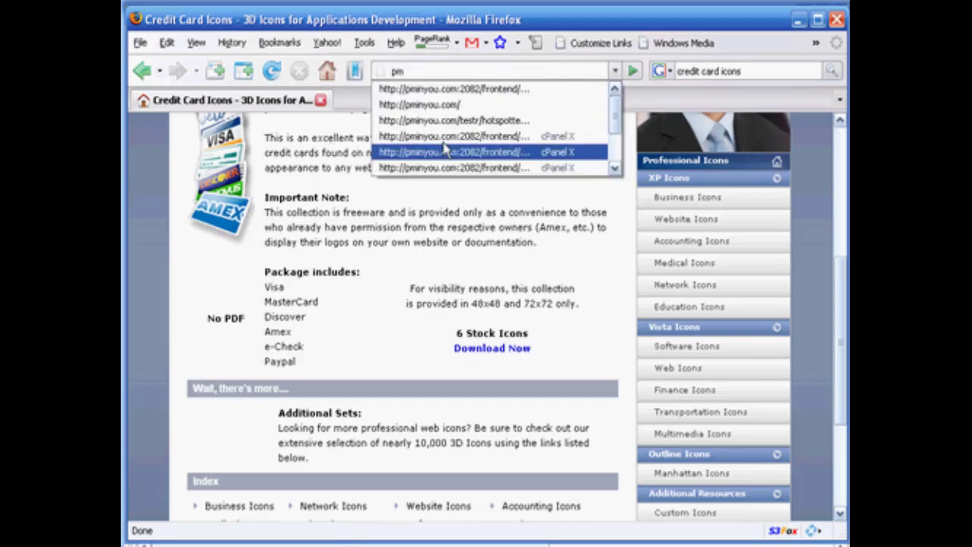
left_click(460, 105)
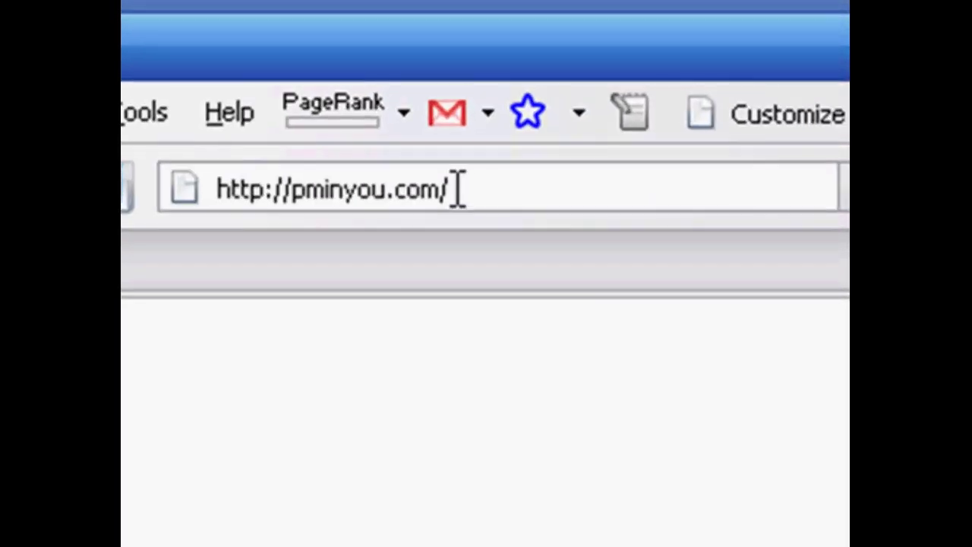
left_click(470, 190)
left_click(474, 190)
type("te")
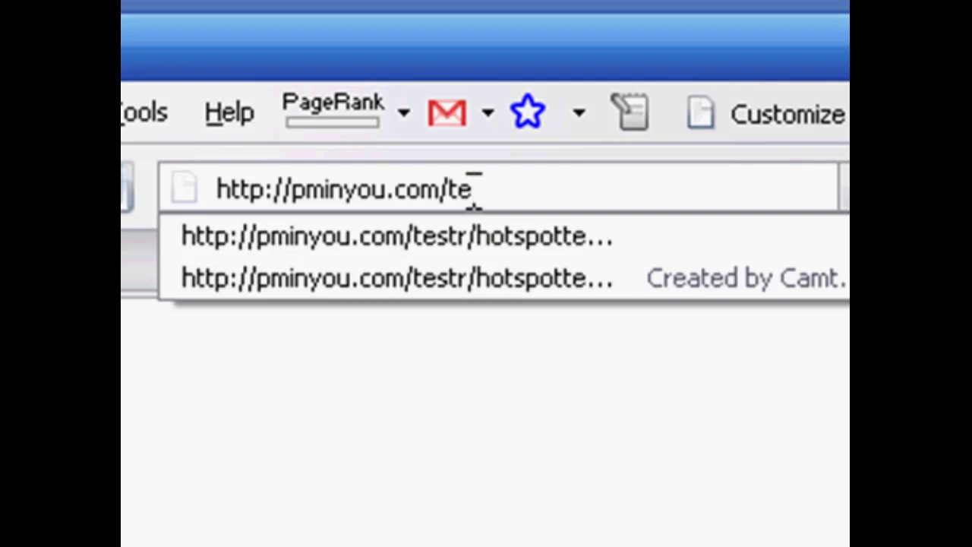
type("str")
left_click(544, 190)
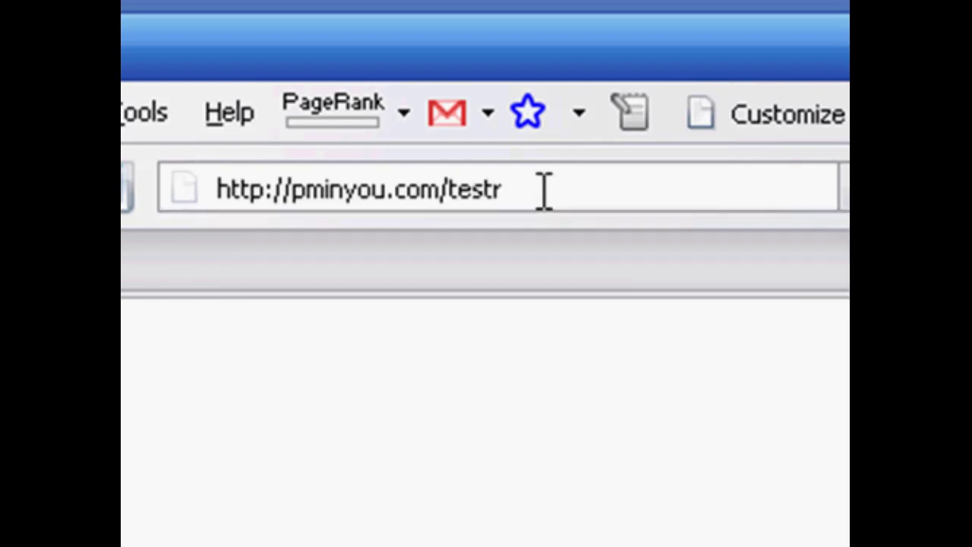
type("/")
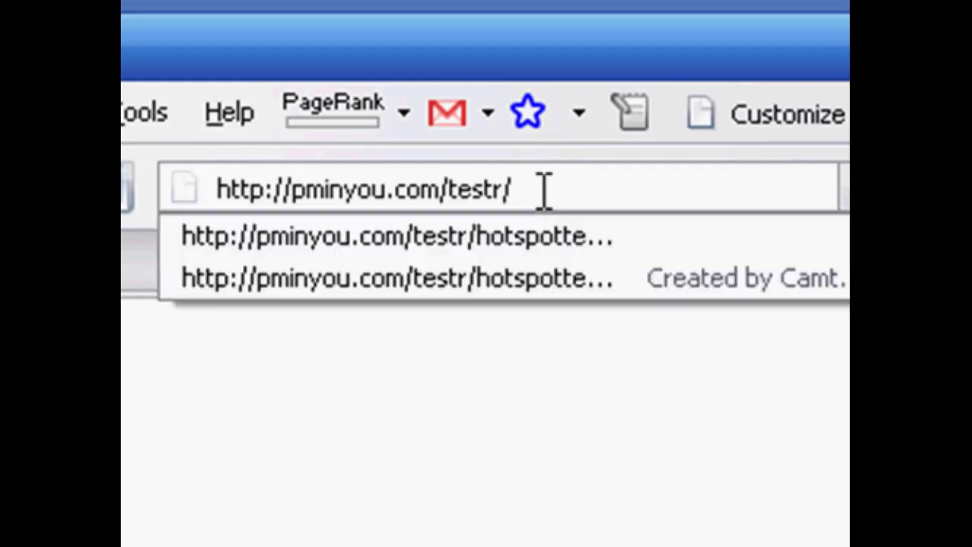
type("test")
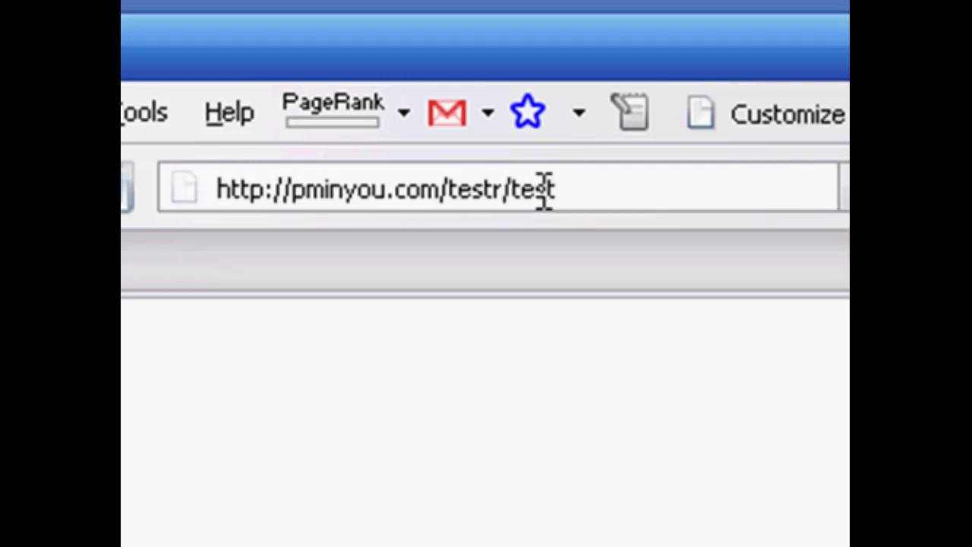
type("12")
key("Return")
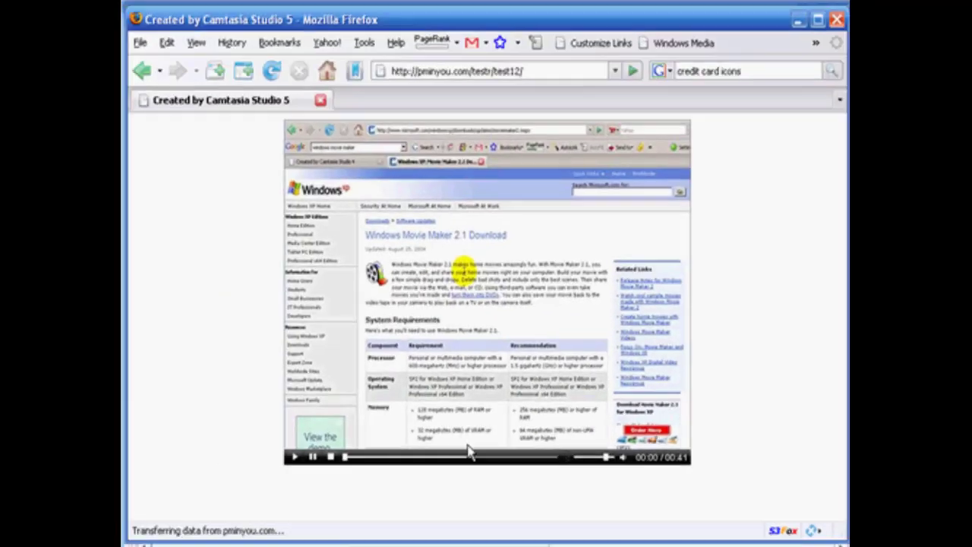
Play the uploaded video and test the hotspot over its Order Here button
left_click(297, 465)
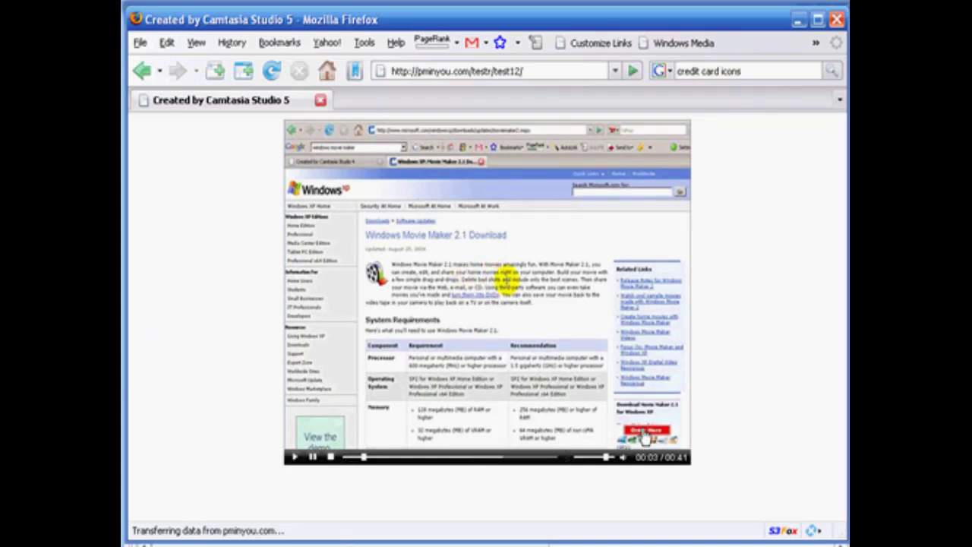
left_click(644, 435)
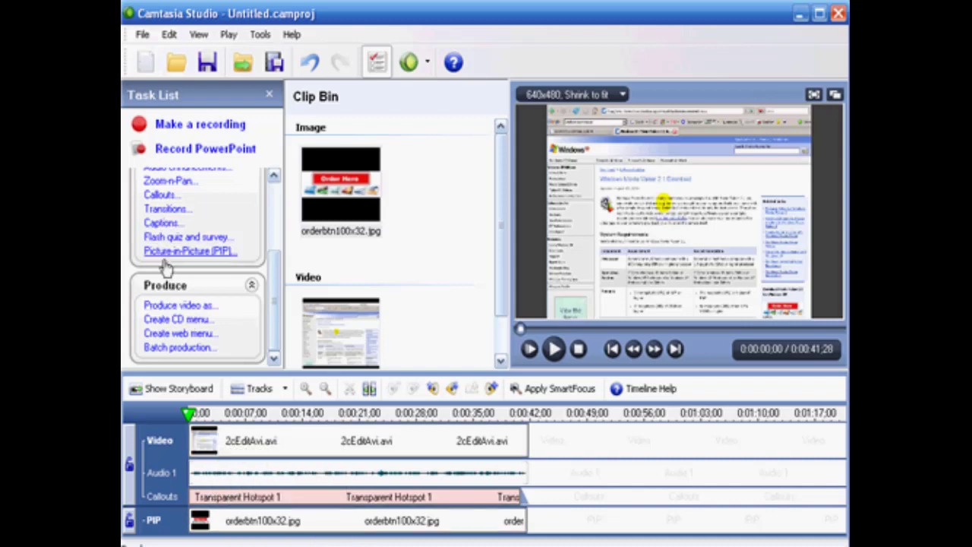
In Camtasia Studio, open Transparent Hotspot 1's Flash hotspot properties, toggle opening the URL in a new browser window on and off, and close the dialog
left_click(159, 195)
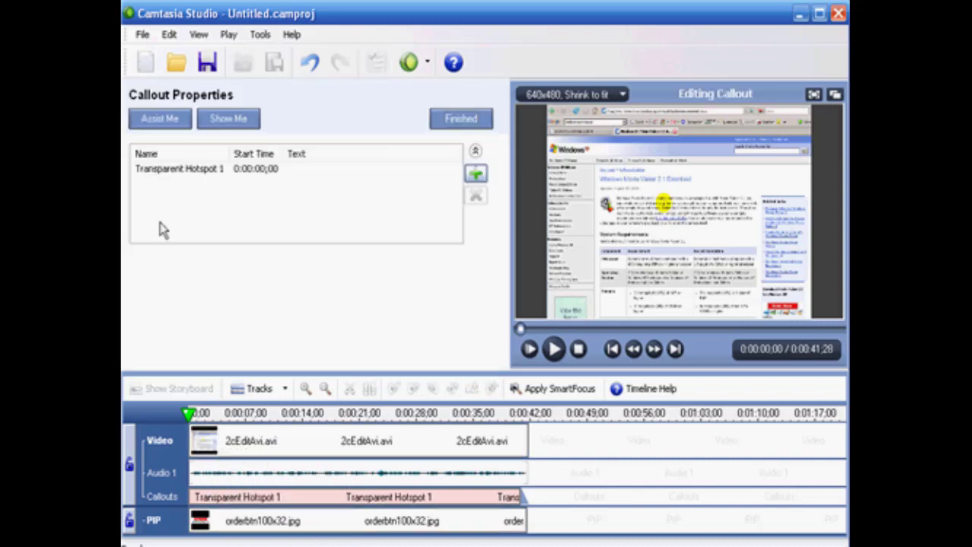
left_click(173, 171)
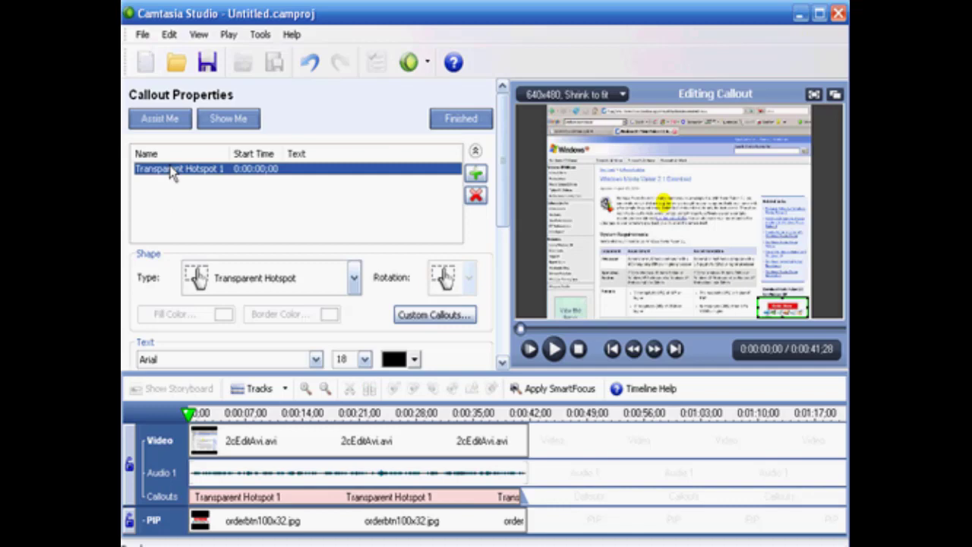
left_click(501, 240)
left_click_drag(502, 239, 502, 372)
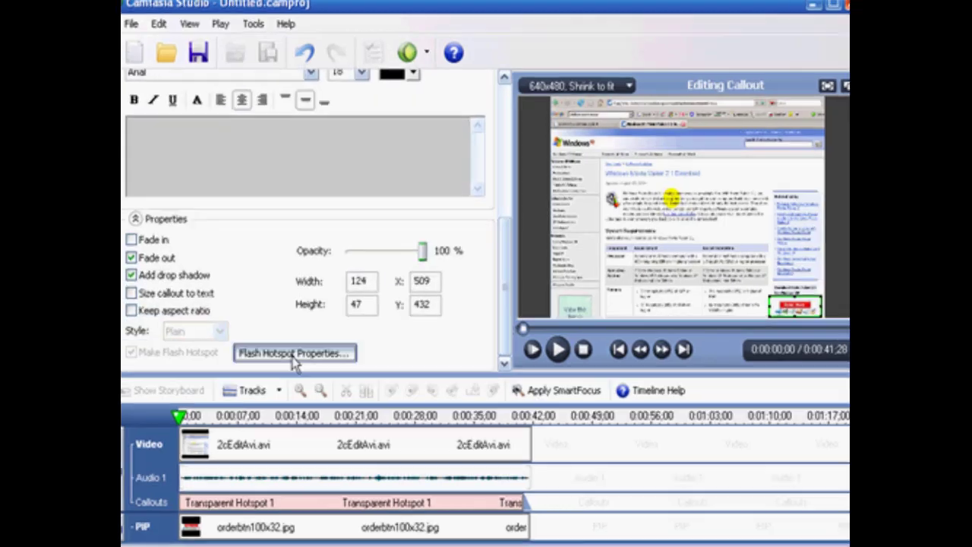
left_click(293, 352)
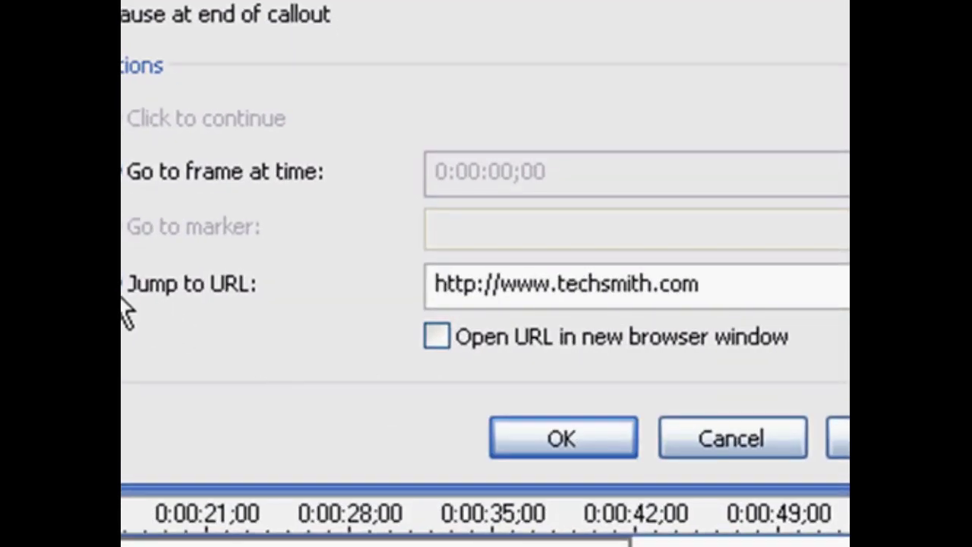
left_click(436, 337)
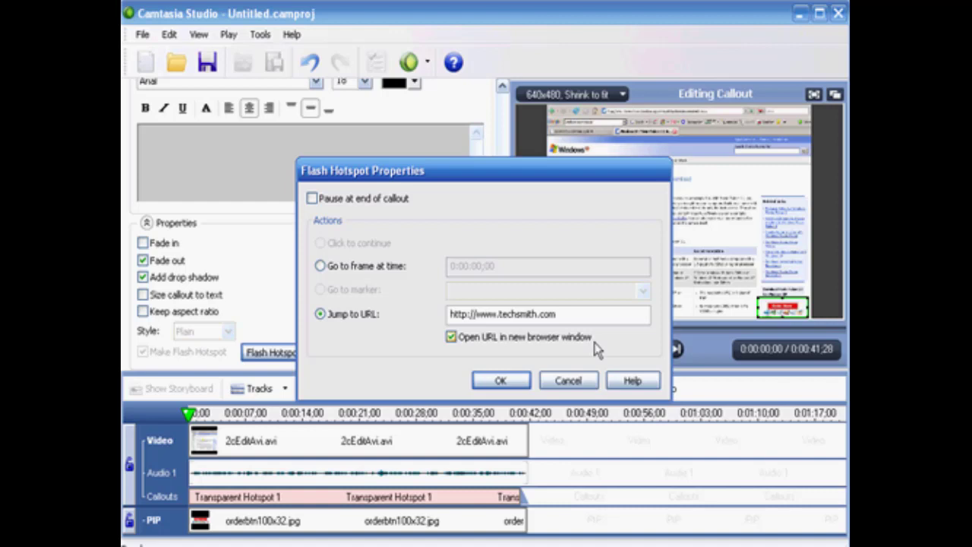
left_click(451, 337)
key("Return")
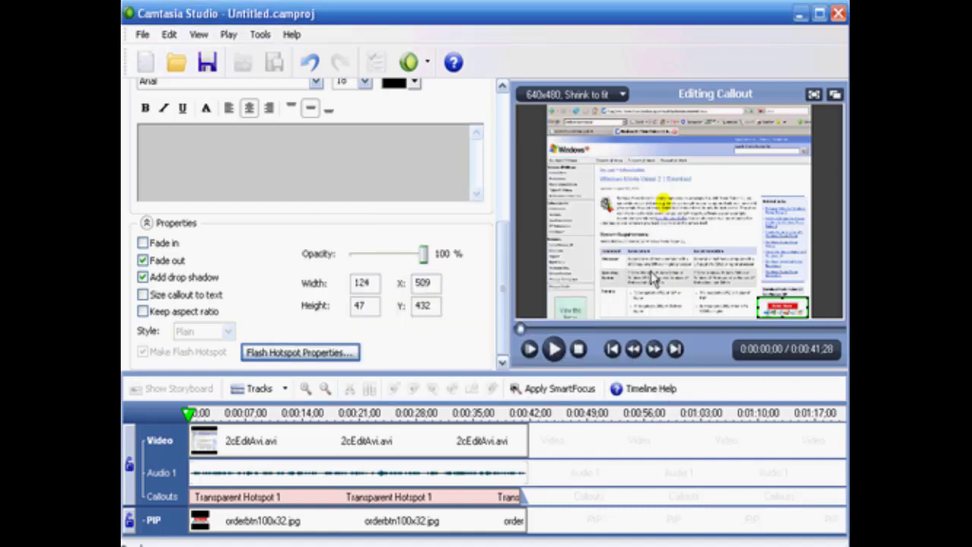